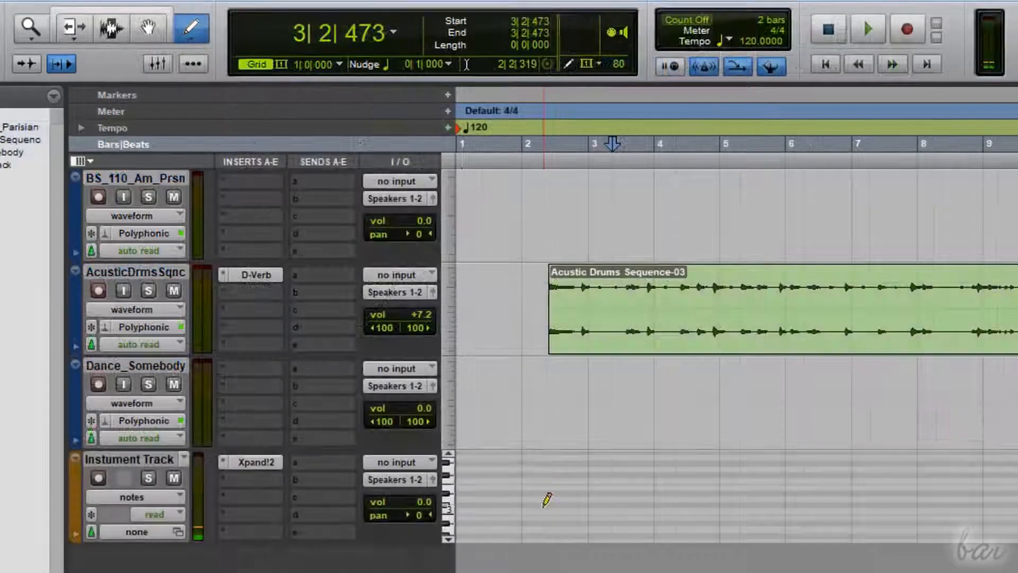
Draw three MIDI notes with the Pencil tool on the Instrument Track, between bar 2 and about bar 5.
{"action": "left_click", "coordinate": [531, 504]}
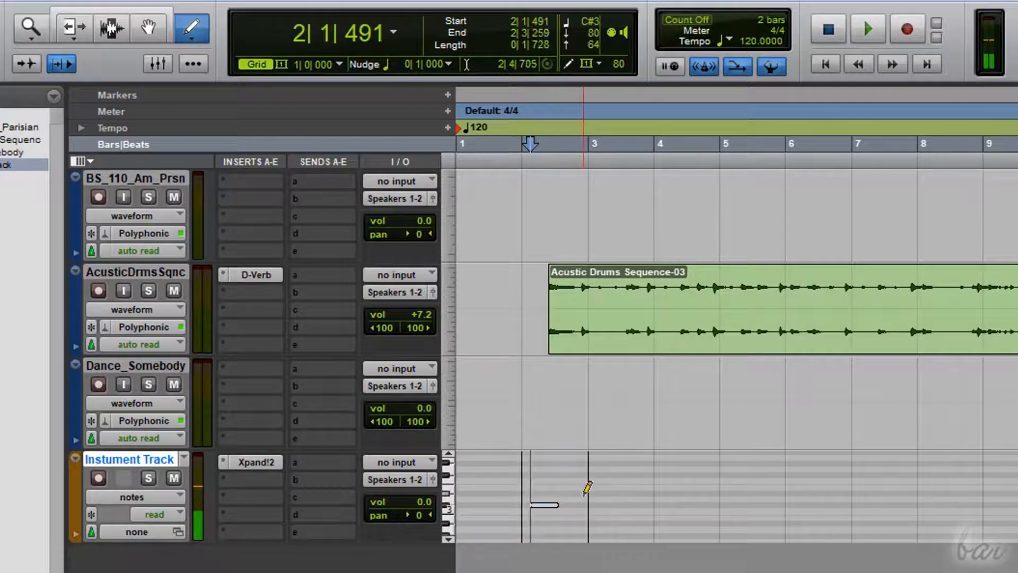
{"action": "mouse_move", "coordinate": [584, 493]}
{"action": "left_mouse_down"}
{"action": "mouse_move", "coordinate": [654, 486]}
{"action": "mouse_move", "coordinate": [732, 497]}
{"action": "mouse_move", "coordinate": [695, 497]}
{"action": "left_mouse_up"}
{"action": "left_click", "coordinate": [727, 486]}
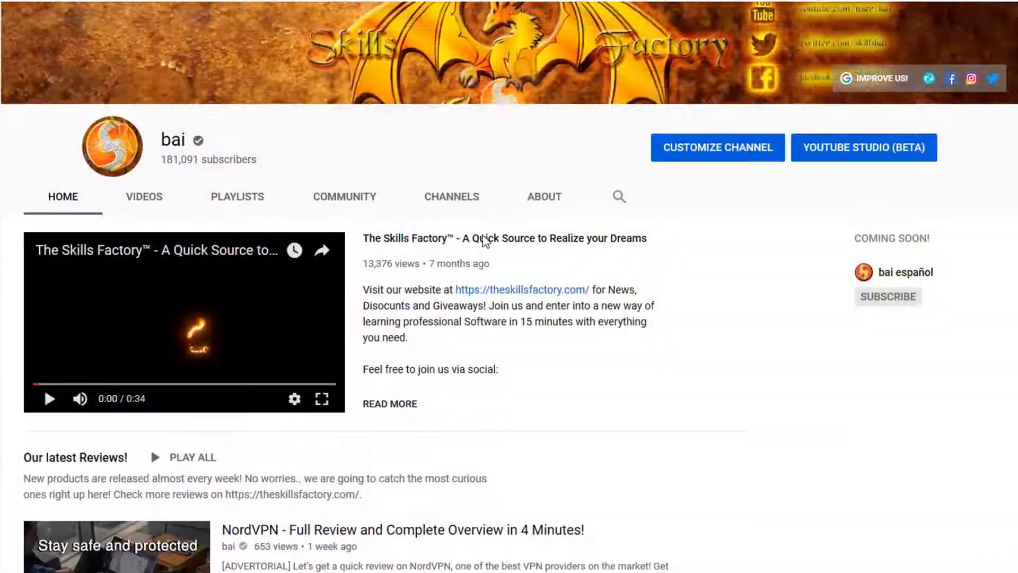
{"action": "scroll", "coordinate": [482, 239], "scroll_direction": "down", "scroll_amount": 7}
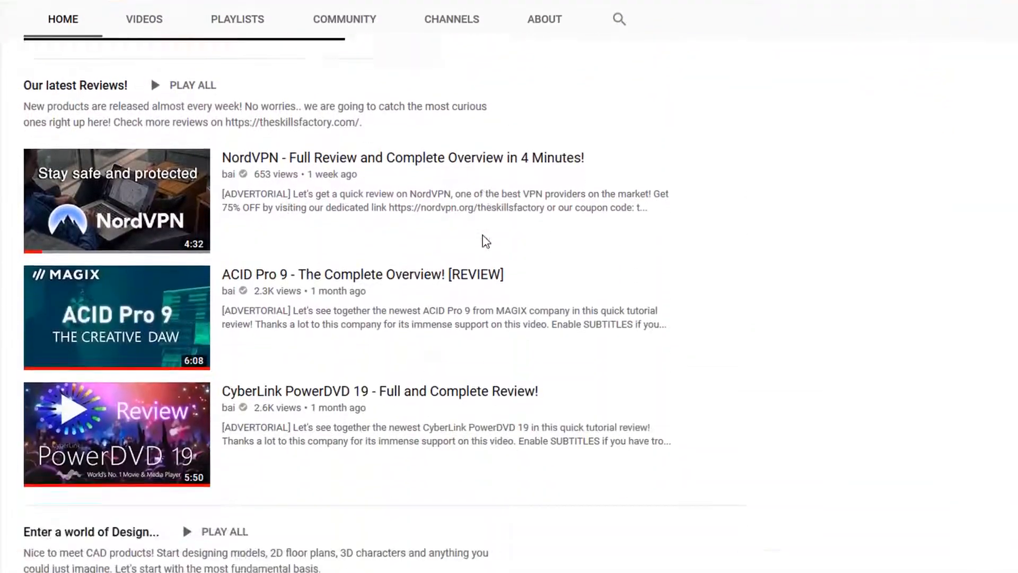
{"action": "scroll", "coordinate": [482, 240], "scroll_direction": "down", "scroll_amount": 5}
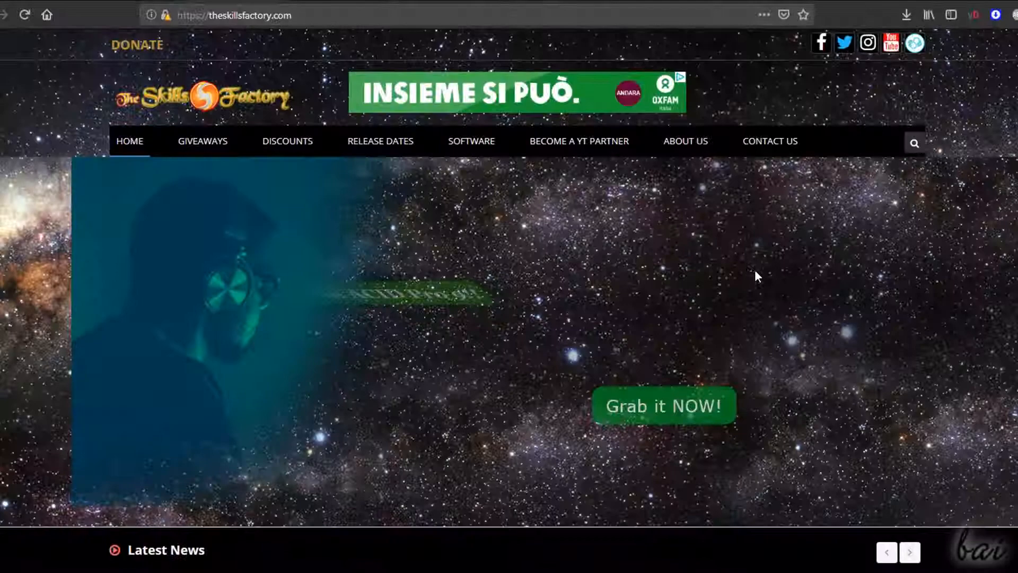
{"action": "scroll", "coordinate": [756, 271], "scroll_direction": "down", "scroll_amount": 1}
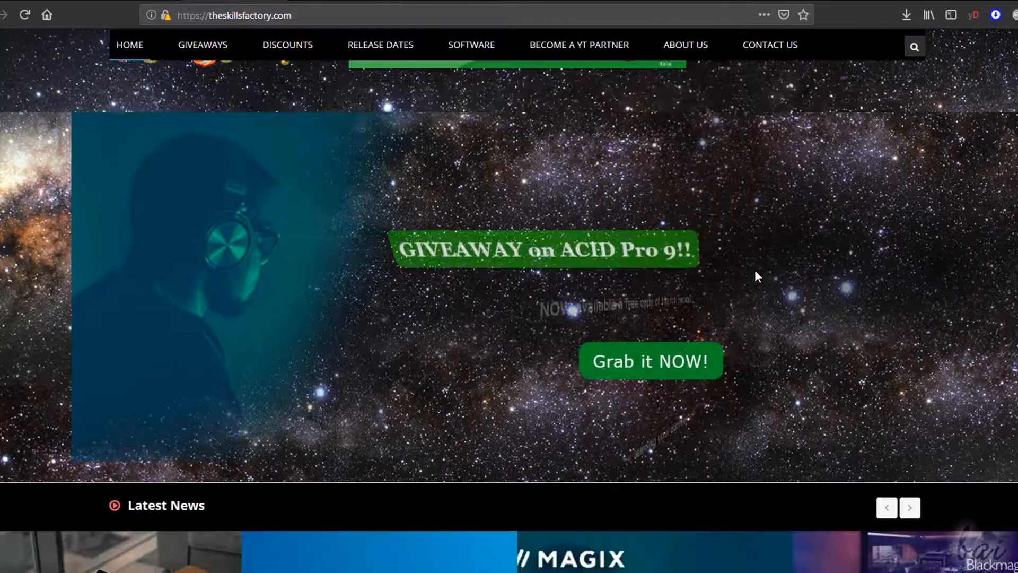
{"action": "scroll", "coordinate": [755, 276], "scroll_direction": "down", "scroll_amount": 8}
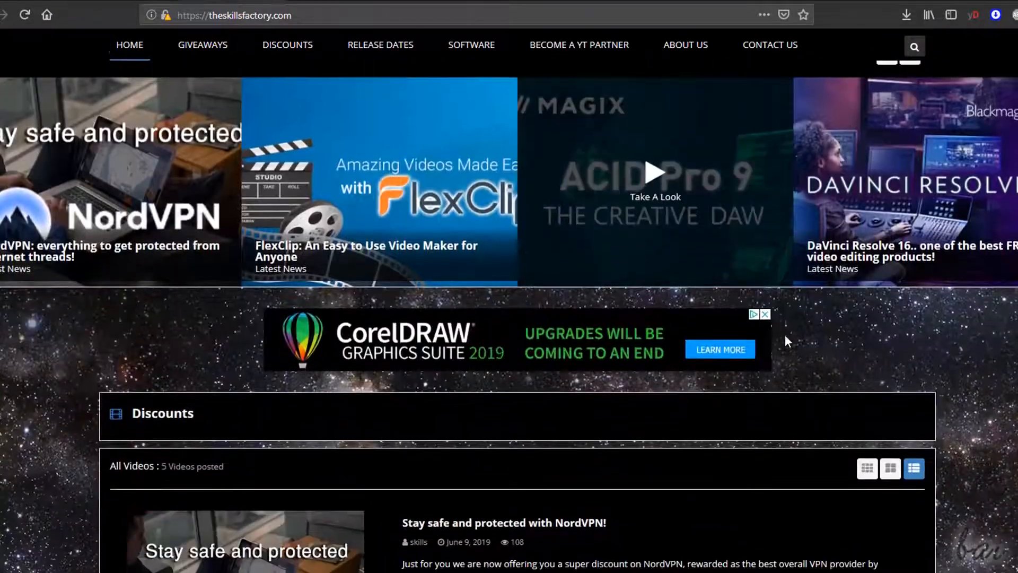
{"action": "scroll", "coordinate": [784, 350], "scroll_direction": "down", "scroll_amount": 7}
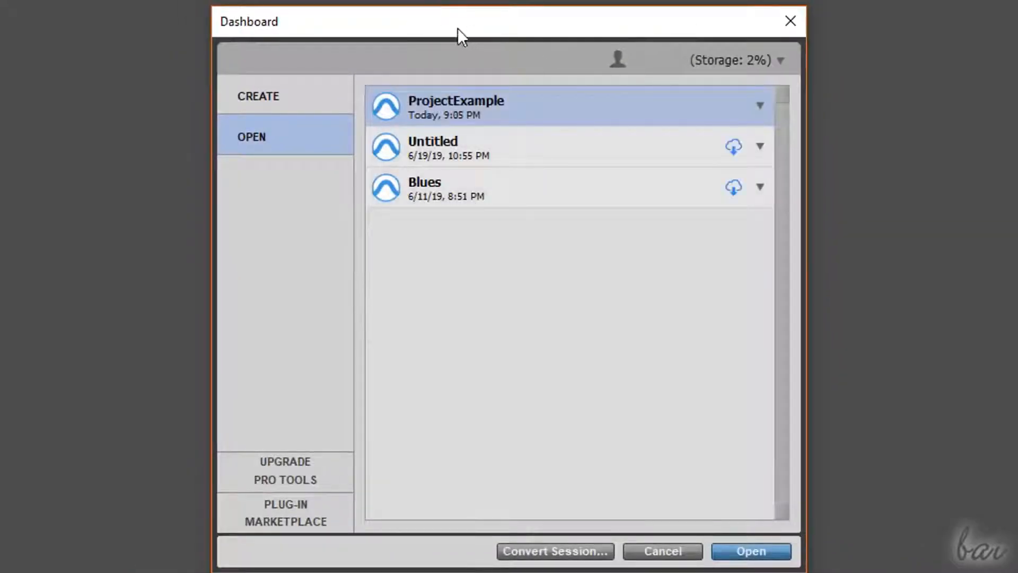
{"action": "left_click", "coordinate": [527, 155]}
{"action": "left_click", "coordinate": [520, 186]}
{"action": "left_click", "coordinate": [530, 144]}
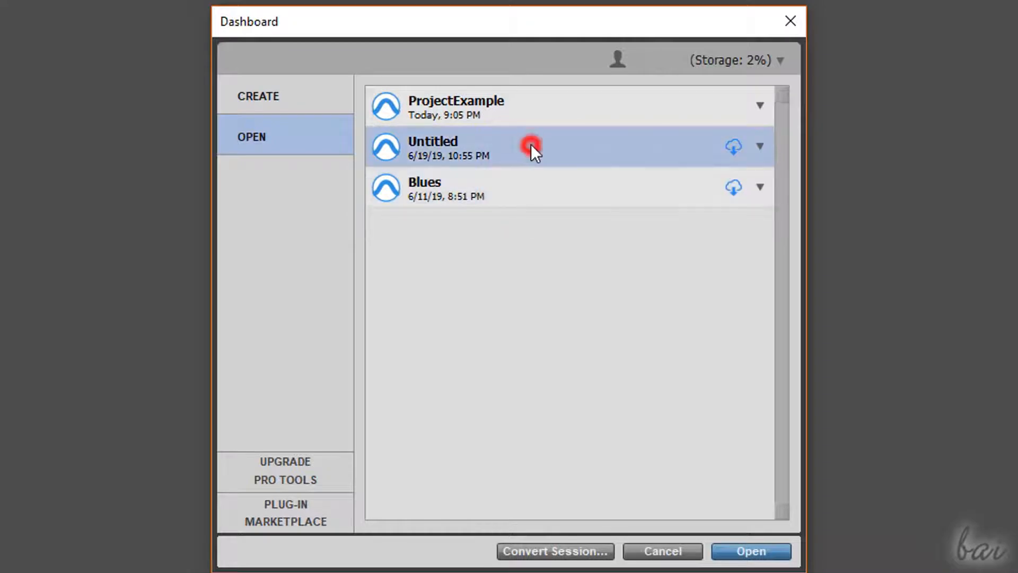
{"action": "left_click", "coordinate": [534, 113]}
Create a project named MyProject without a template, keeping Backup to Cloud enabled, and dismiss the welcome message.
{"action": "left_click", "coordinate": [262, 95]}
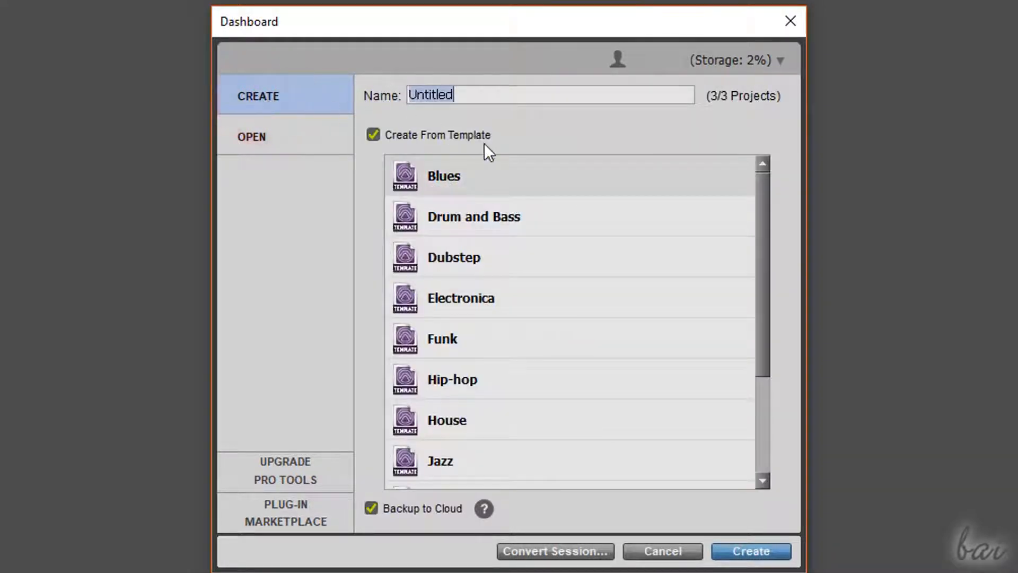
{"action": "type", "text": "MyProject"}
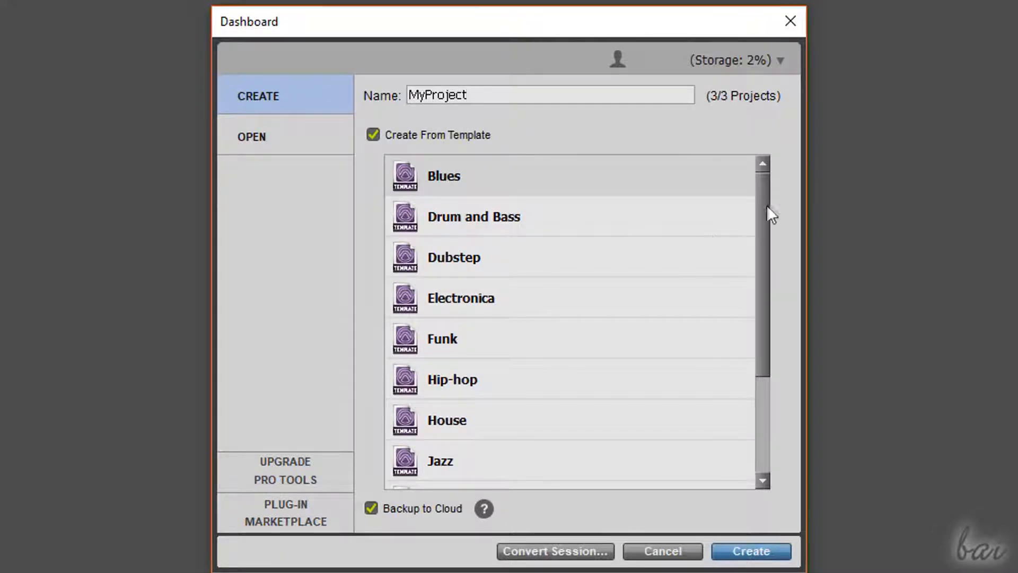
{"action": "left_click_drag", "start_coordinate": [764, 210], "coordinate": [609, 364]}
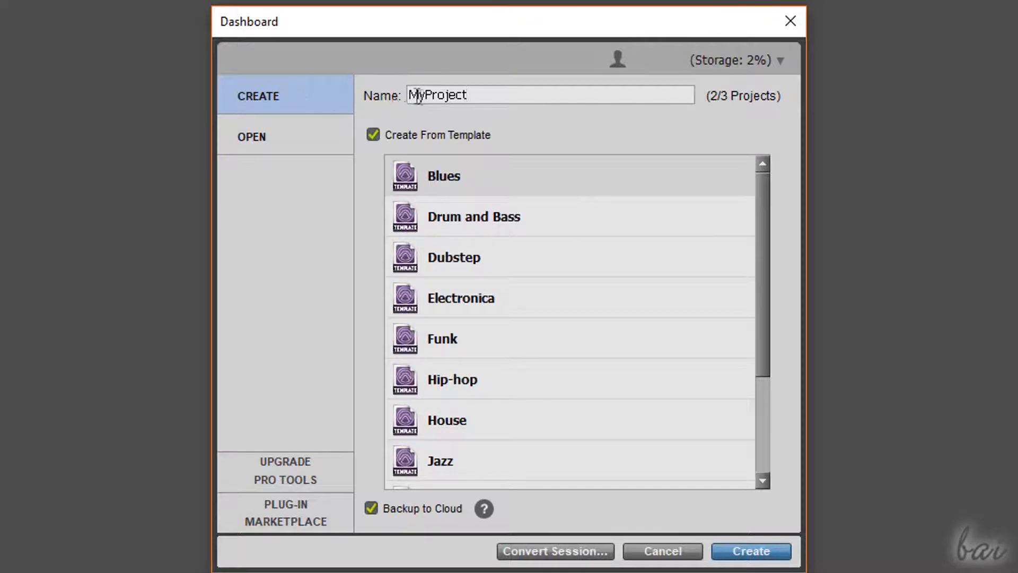
{"action": "left_click", "coordinate": [371, 135]}
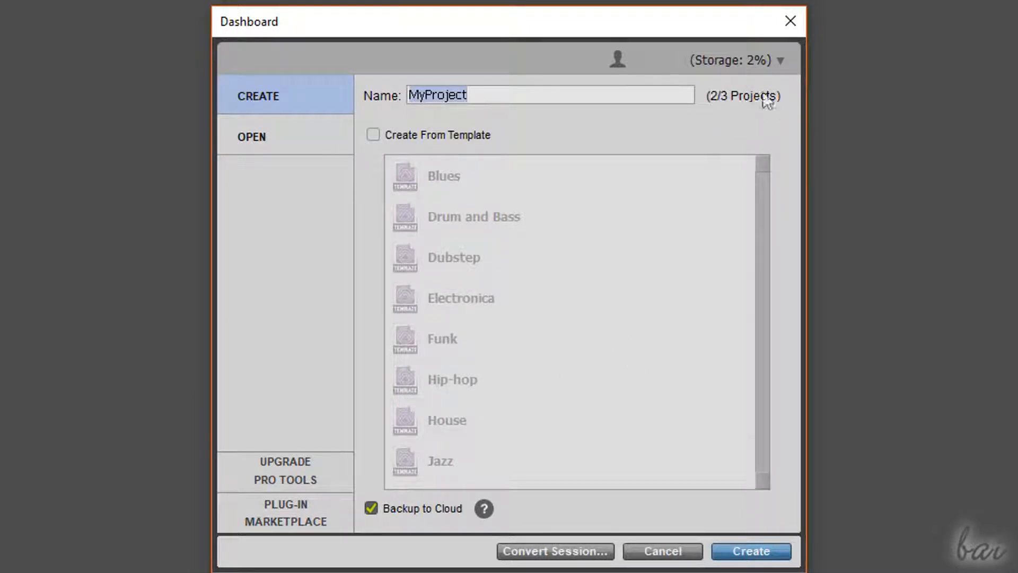
{"action": "left_click", "coordinate": [765, 557]}
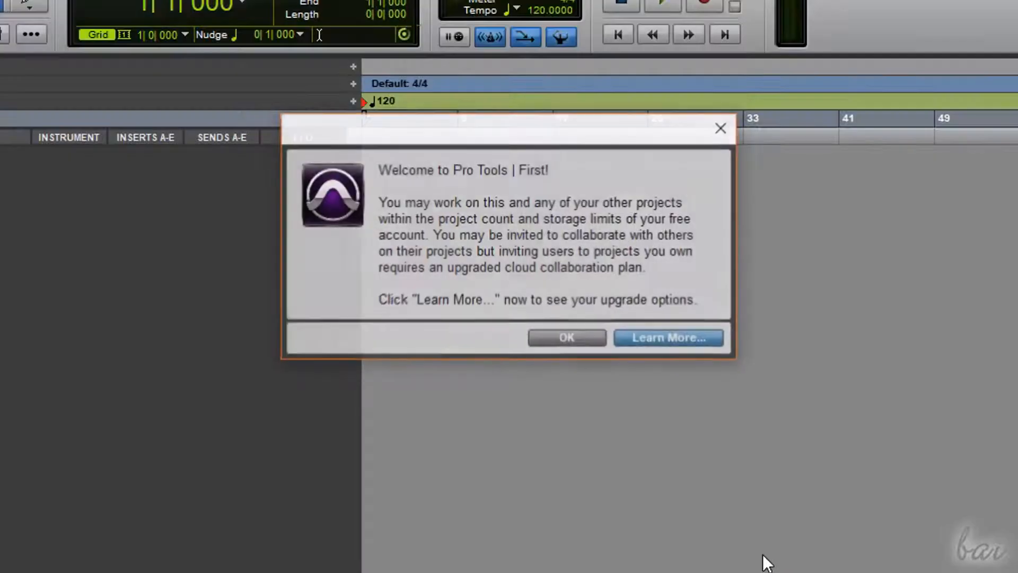
{"action": "left_click", "coordinate": [589, 335]}
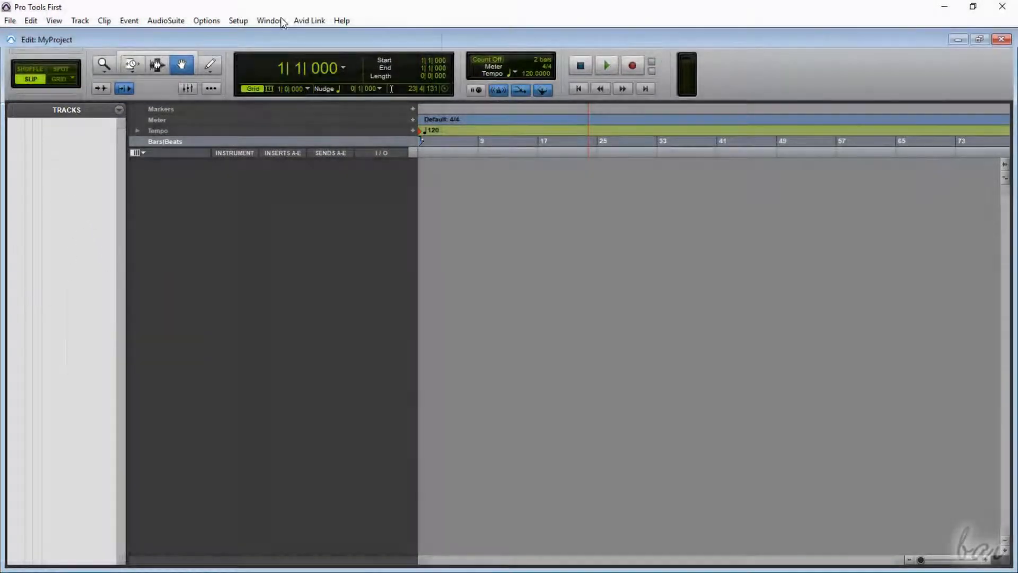
Show the Mix window of the new project.
{"action": "left_click", "coordinate": [271, 20]}
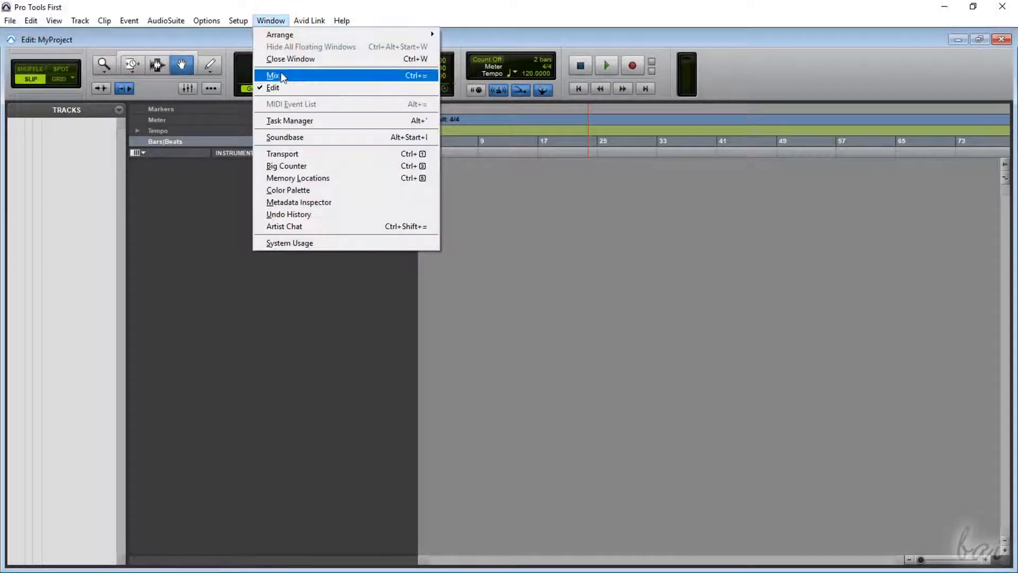
{"action": "left_click", "coordinate": [312, 76]}
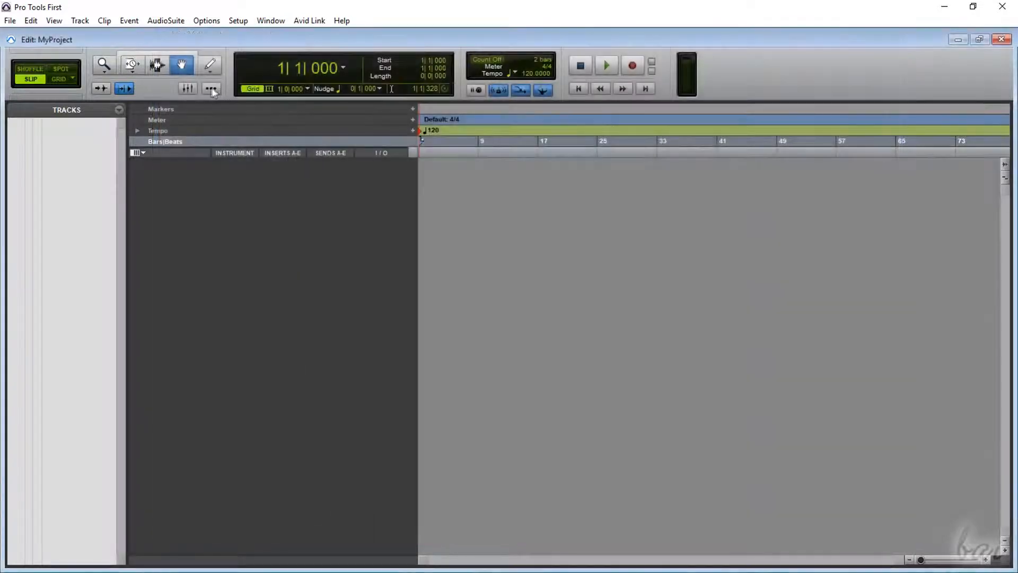
Open the sound library browser and preview the audio file BS_110_Am_Parisian.wav.
{"action": "left_click", "coordinate": [210, 88]}
{"action": "left_click", "coordinate": [145, 165]}
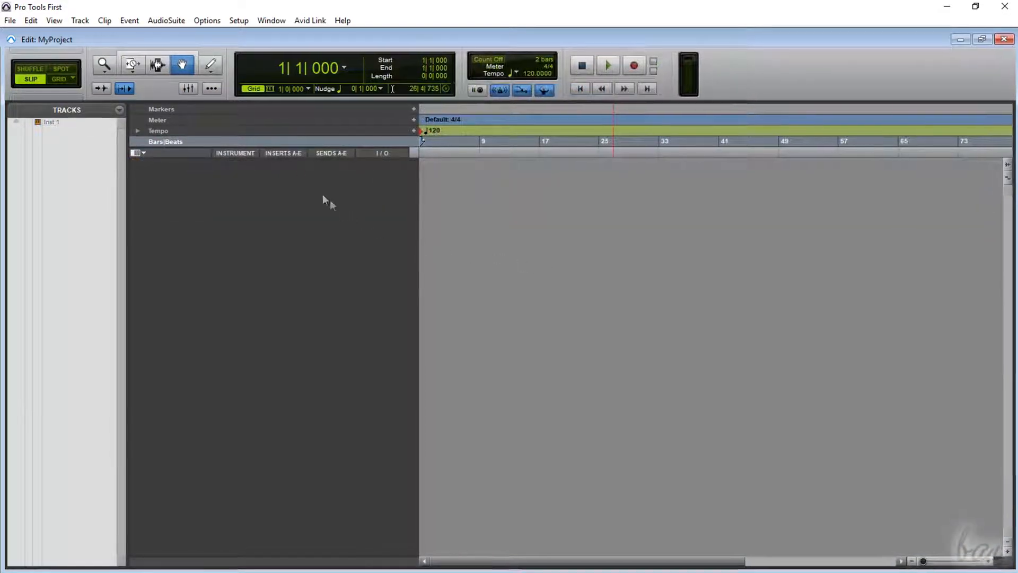
{"action": "left_click", "coordinate": [212, 89]}
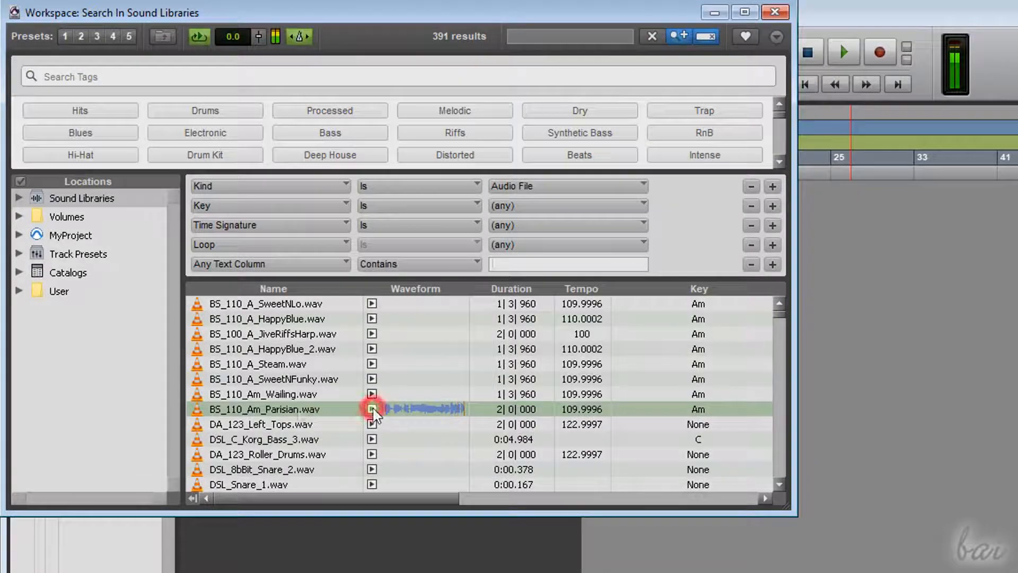
{"action": "left_click", "coordinate": [372, 409]}
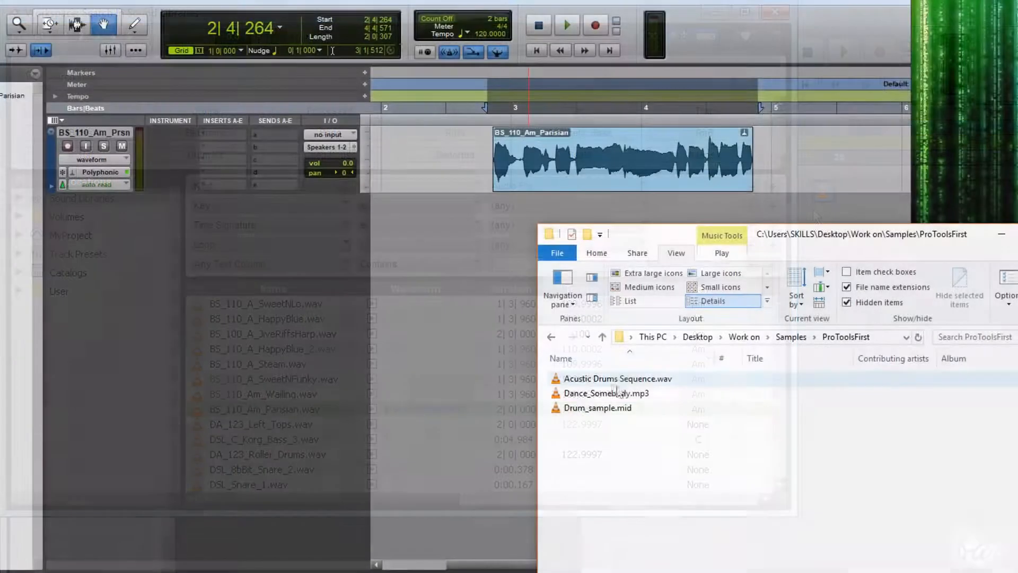
Import Acustic Drums Sequence.wav and Dance_Somebody.mp3 from the ProToolsFirst folder onto separate new tracks, starting near bar 2.
{"action": "left_click", "coordinate": [620, 380]}
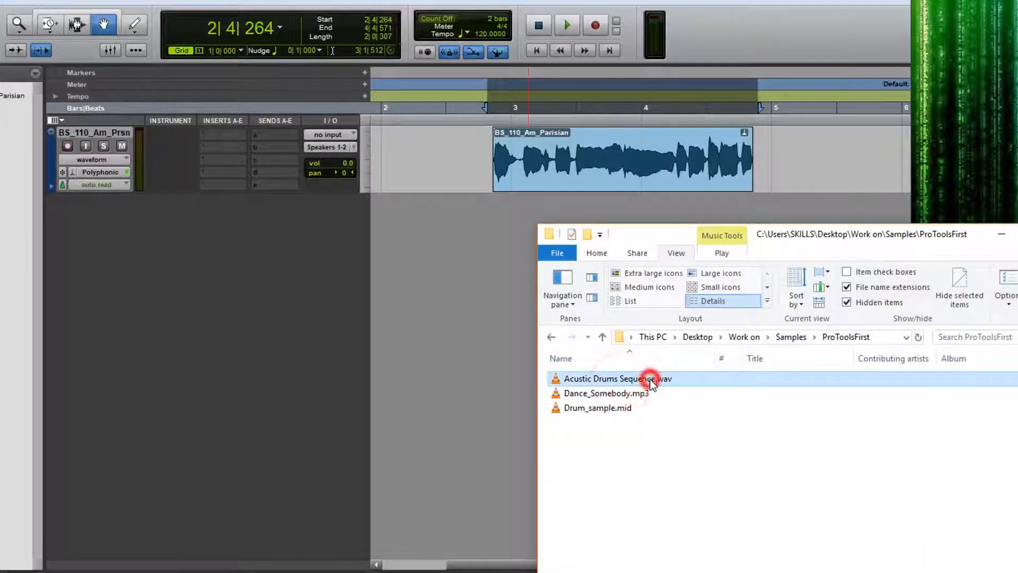
{"action": "left_click_drag", "start_coordinate": [650, 380], "coordinate": [396, 208]}
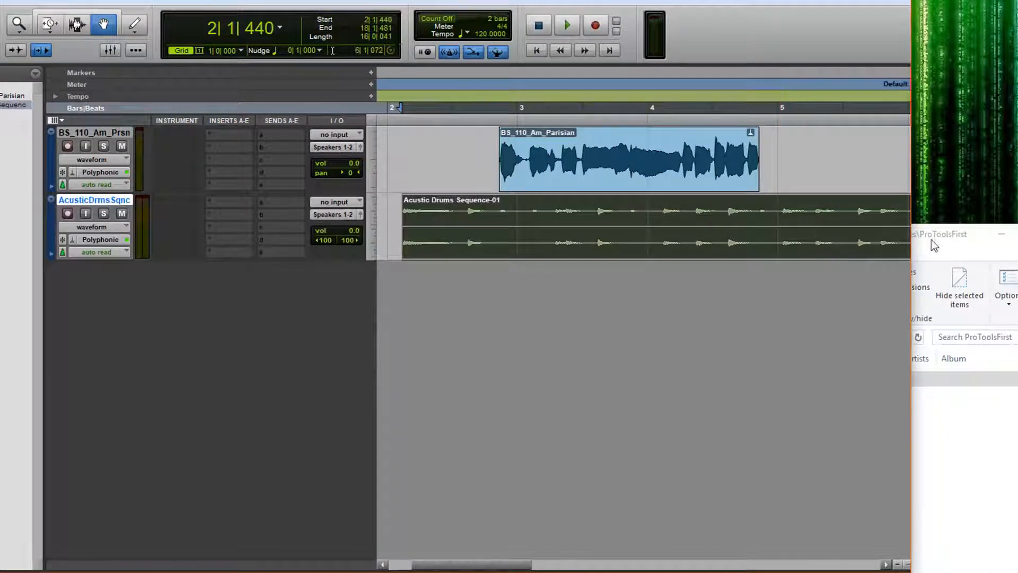
{"action": "left_click", "coordinate": [934, 246]}
{"action": "left_click", "coordinate": [604, 395]}
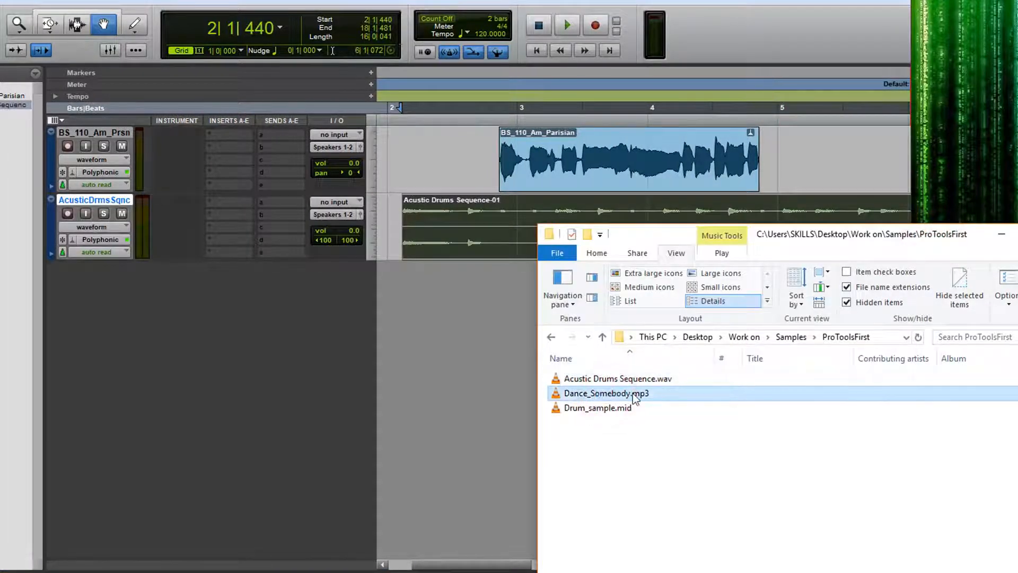
{"action": "left_click_drag", "start_coordinate": [635, 397], "coordinate": [423, 287]}
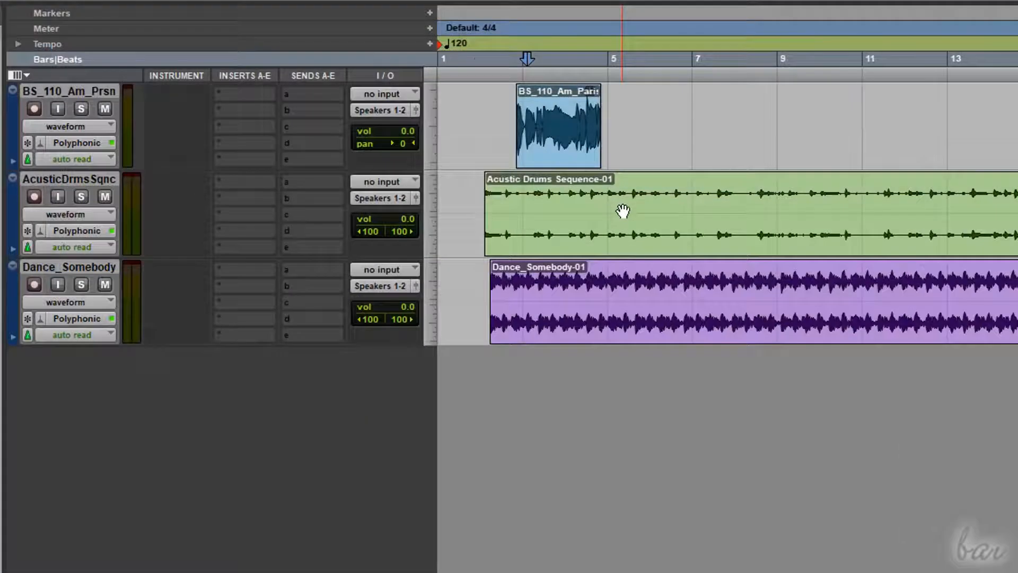
{"action": "scroll", "coordinate": [623, 211], "scroll_direction": "down", "scroll_amount": 1}
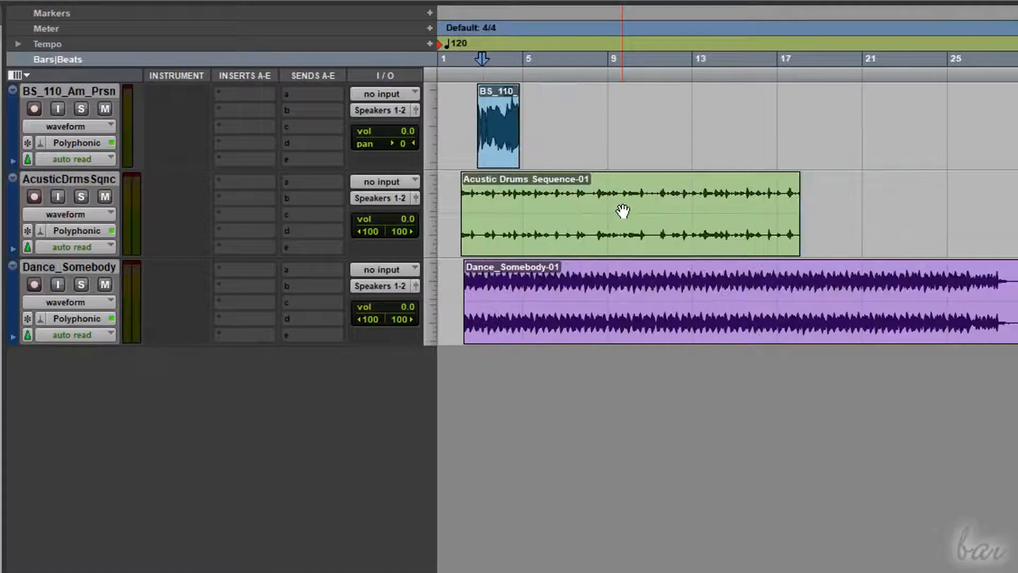
{"action": "scroll", "coordinate": [623, 211], "scroll_direction": "down", "scroll_amount": 1}
{"action": "scroll", "coordinate": [622, 211], "scroll_direction": "up", "scroll_amount": 1}
{"action": "left_click", "coordinate": [464, 223]}
{"action": "left_click", "coordinate": [674, 276]}
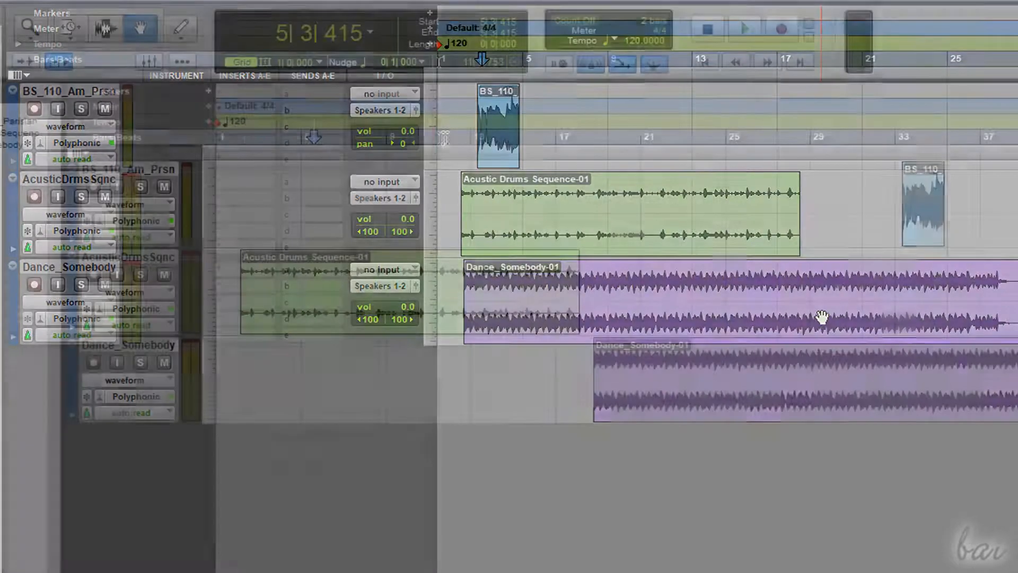
Play the project from bar 1, beat 3 and again from the start of bar 2, stopping playback each time.
{"action": "left_click", "coordinate": [459, 136]}
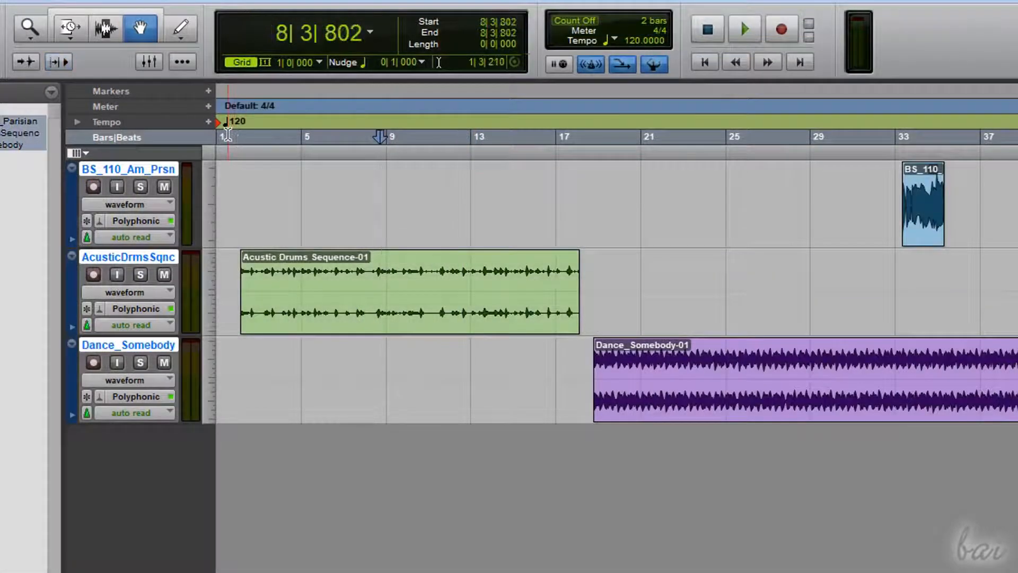
{"action": "left_click", "coordinate": [227, 136]}
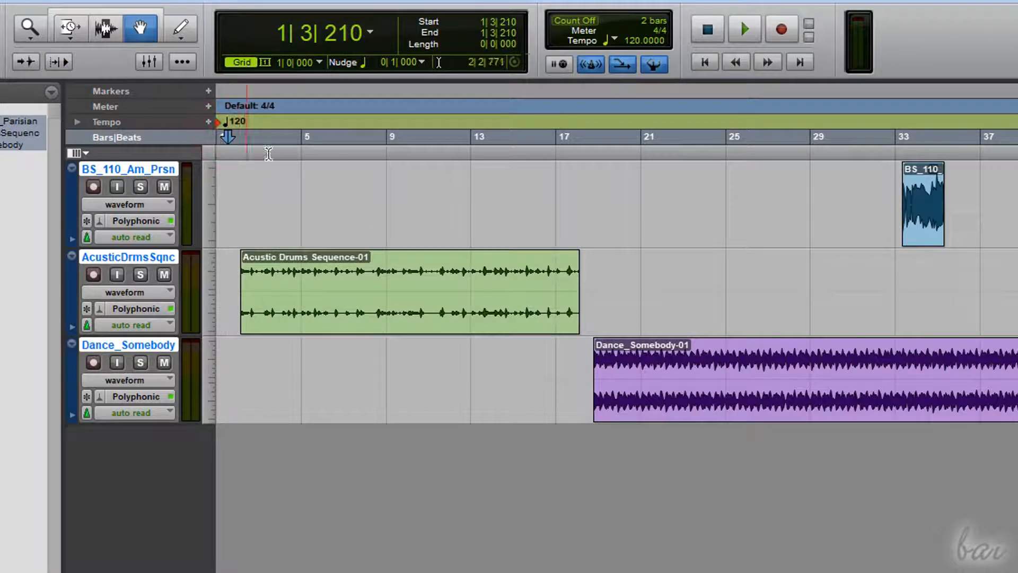
{"action": "key", "text": "space"}
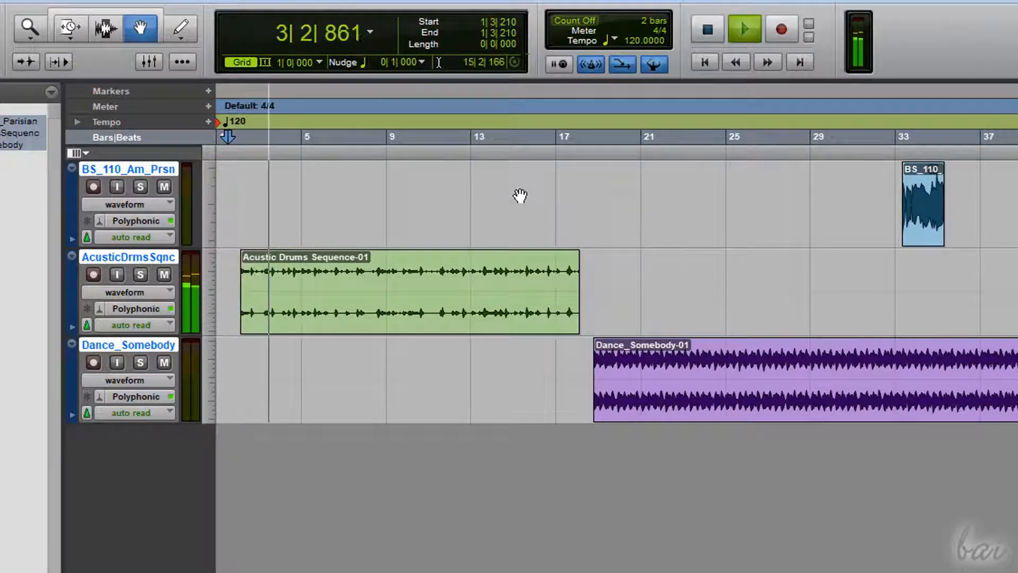
{"action": "key", "text": "space"}
{"action": "left_click", "coordinate": [736, 30]}
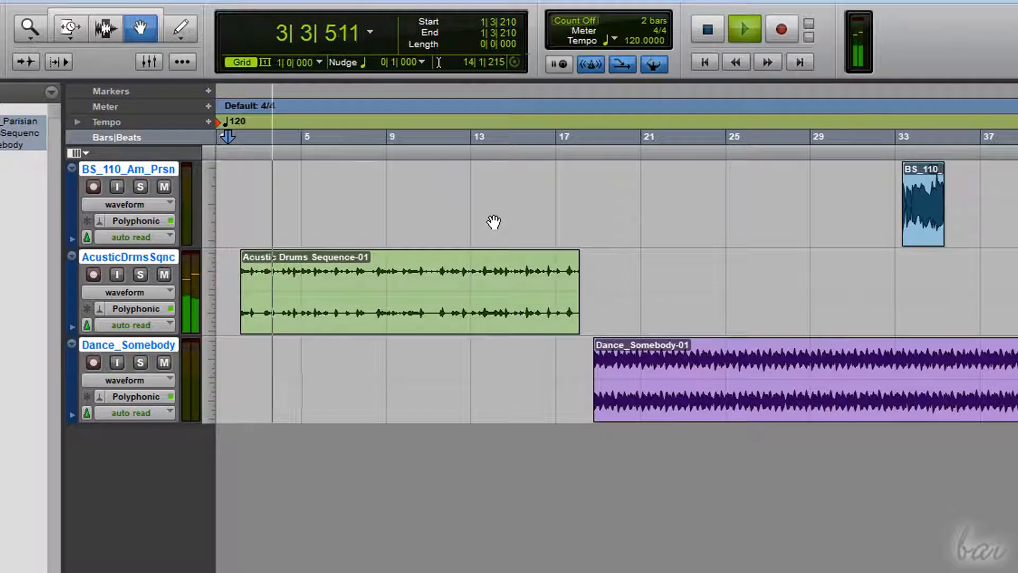
{"action": "left_click", "coordinate": [711, 24]}
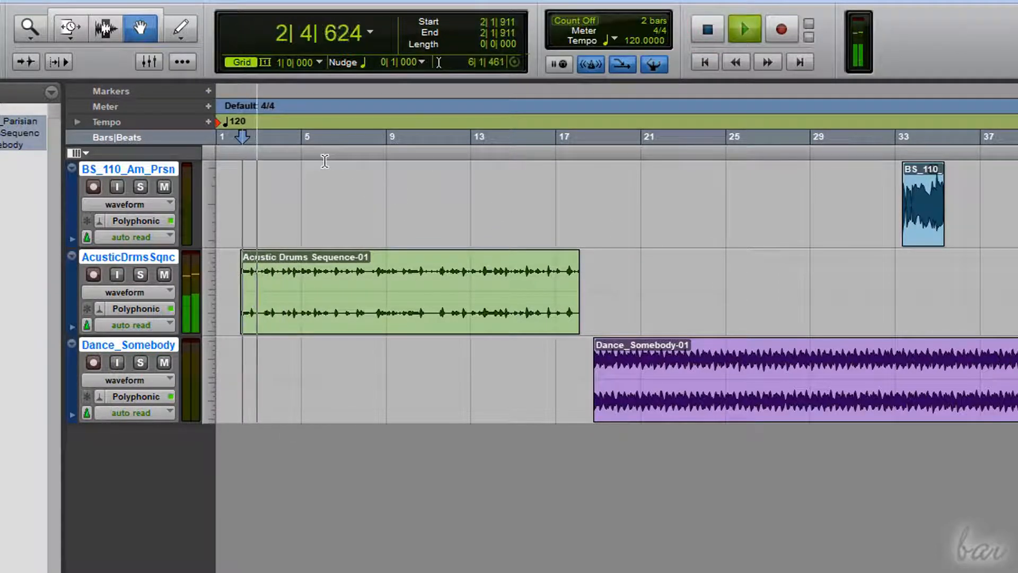
{"action": "key", "text": "space"}
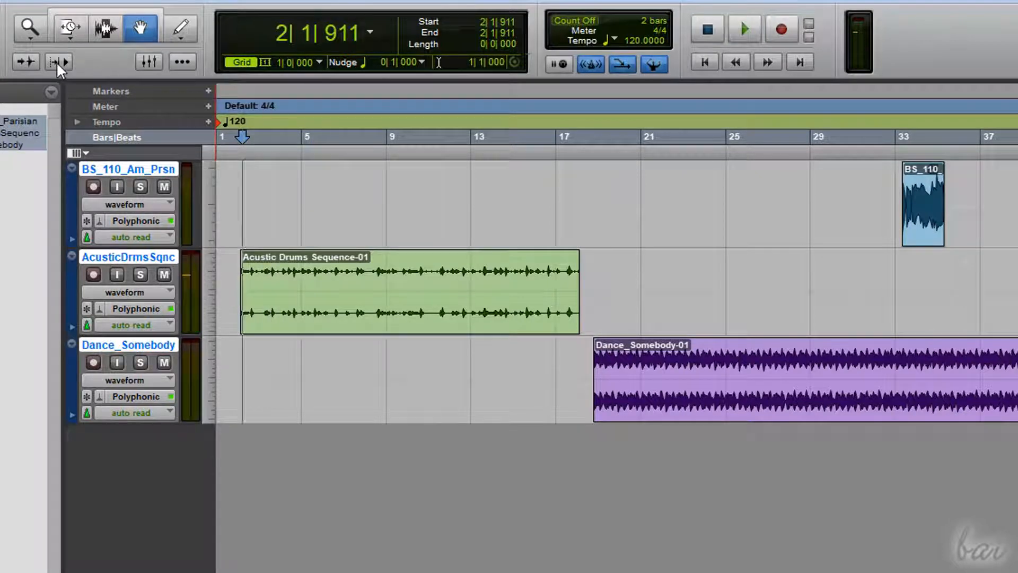
Turn on Insertion Follows Playback, play and stop the project, and resume playback from the stopping point.
{"action": "left_click", "coordinate": [58, 64]}
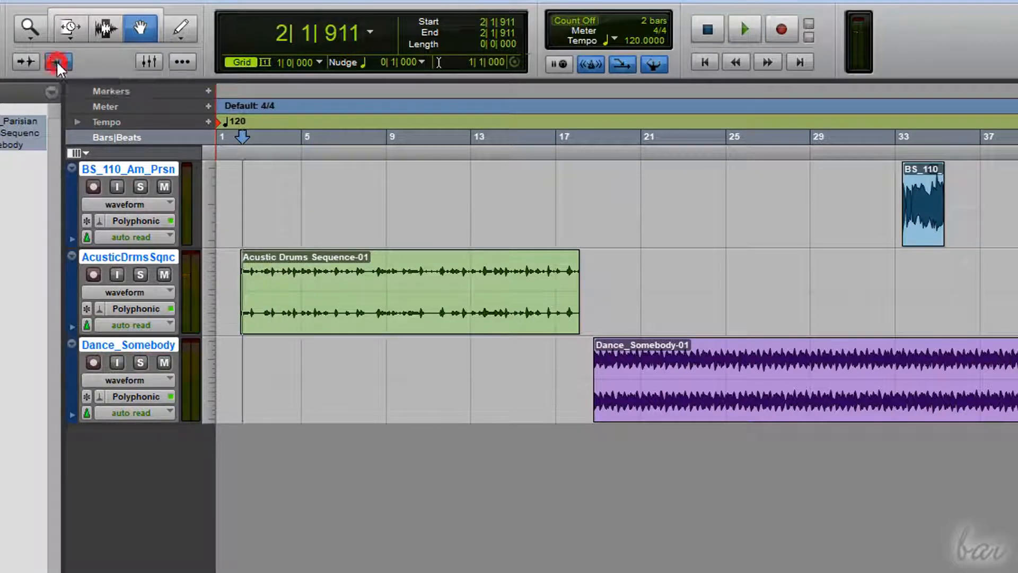
{"action": "key", "text": "space"}
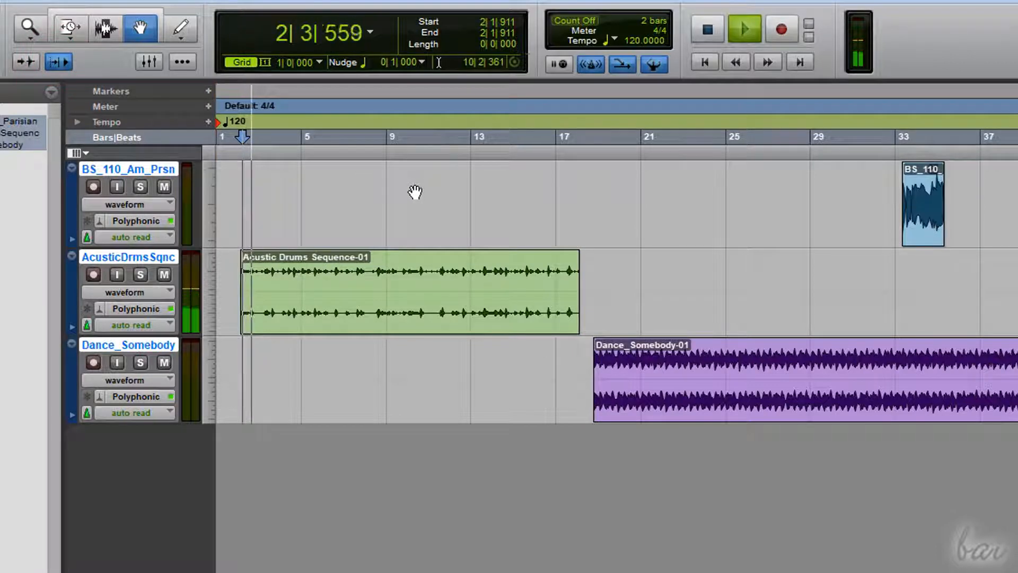
{"action": "key", "text": "space"}
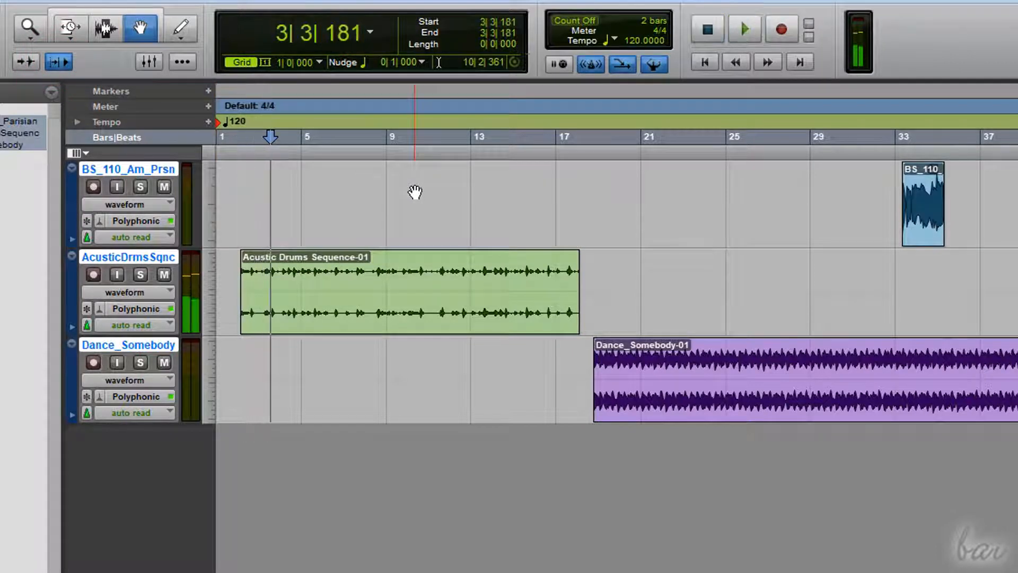
{"action": "key", "text": "space"}
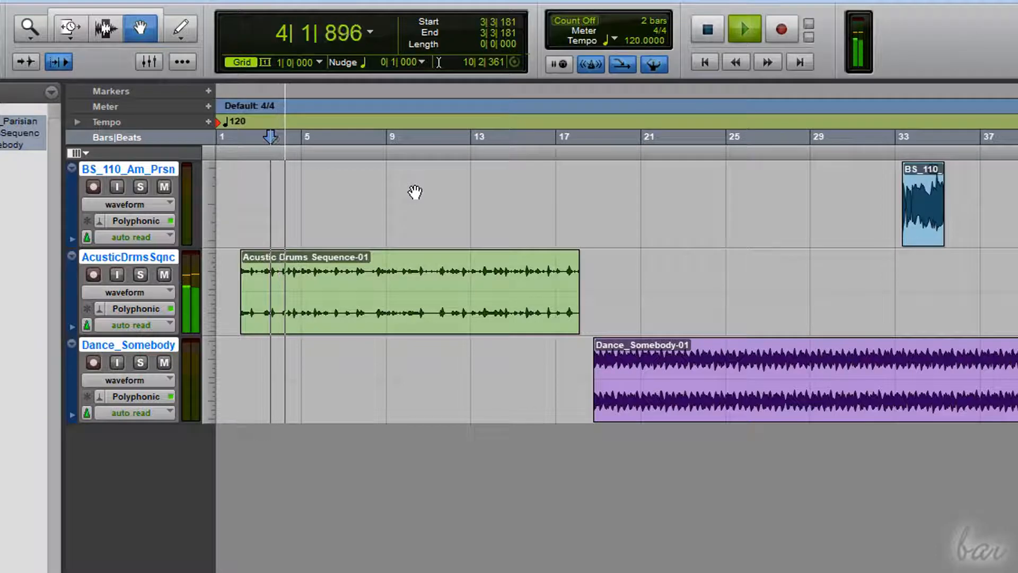
Switch the main counter's time scale from Min:Secs back to Bars|Beats during playback, and stop the transport.
{"action": "key", "text": "space"}
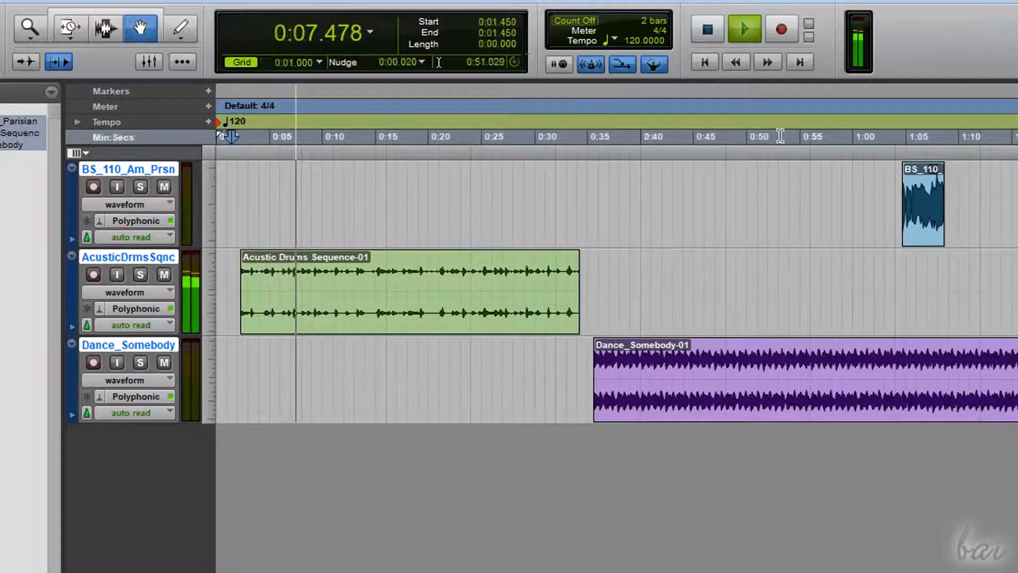
{"action": "left_click", "coordinate": [372, 29]}
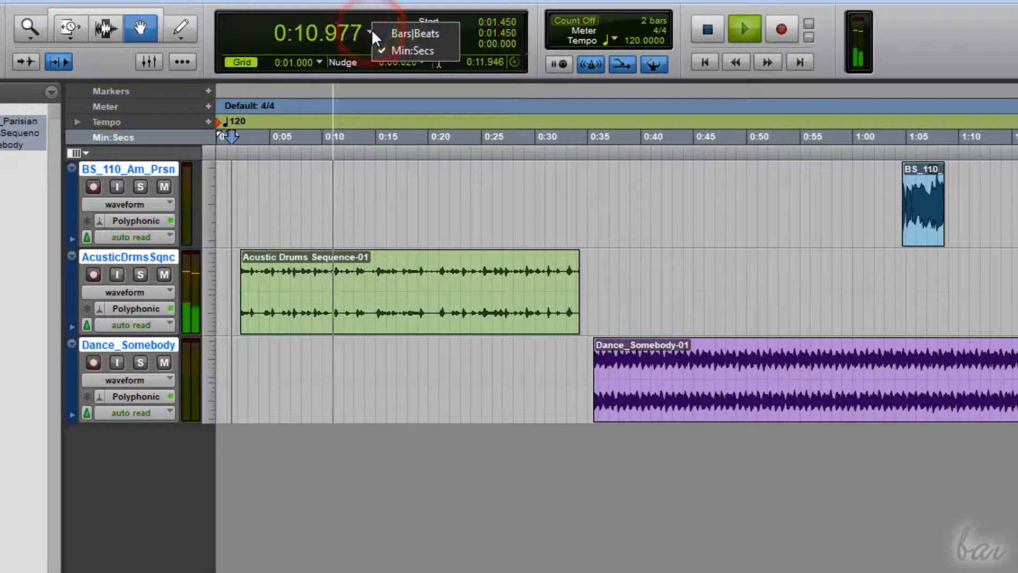
{"action": "left_click", "coordinate": [405, 31]}
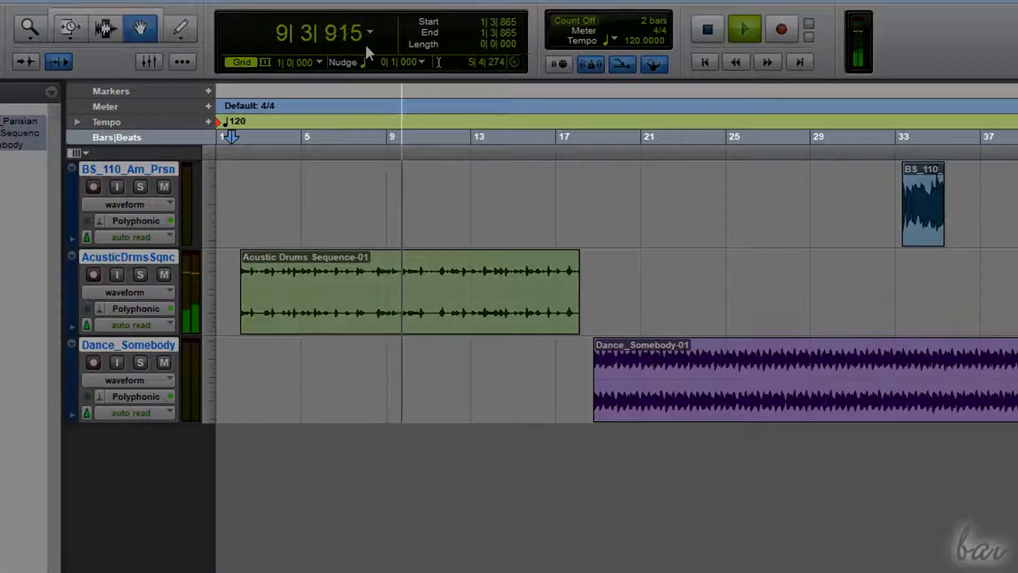
{"action": "left_click", "coordinate": [708, 29]}
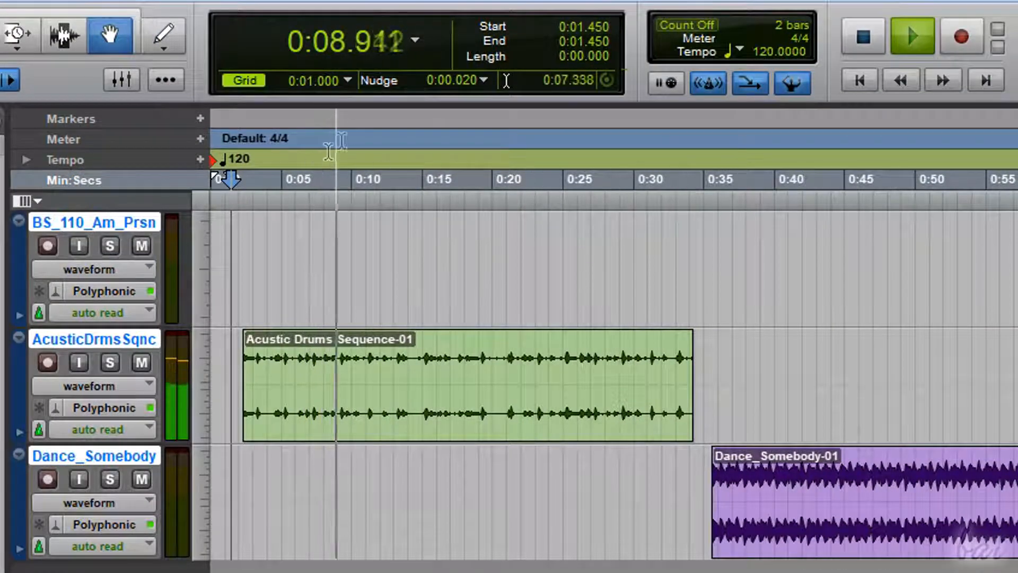
{"action": "left_click", "coordinate": [417, 39]}
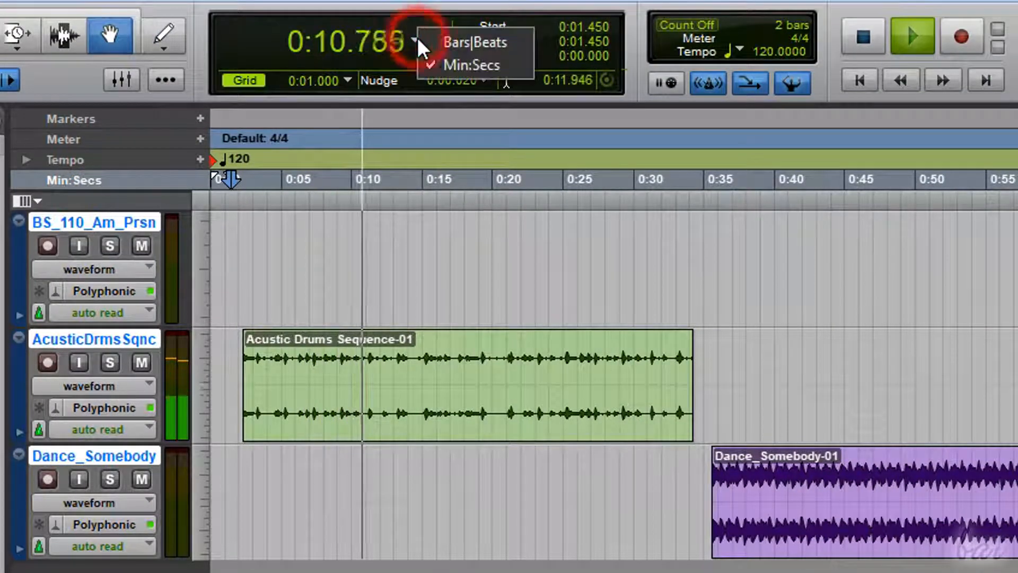
{"action": "left_click", "coordinate": [462, 43]}
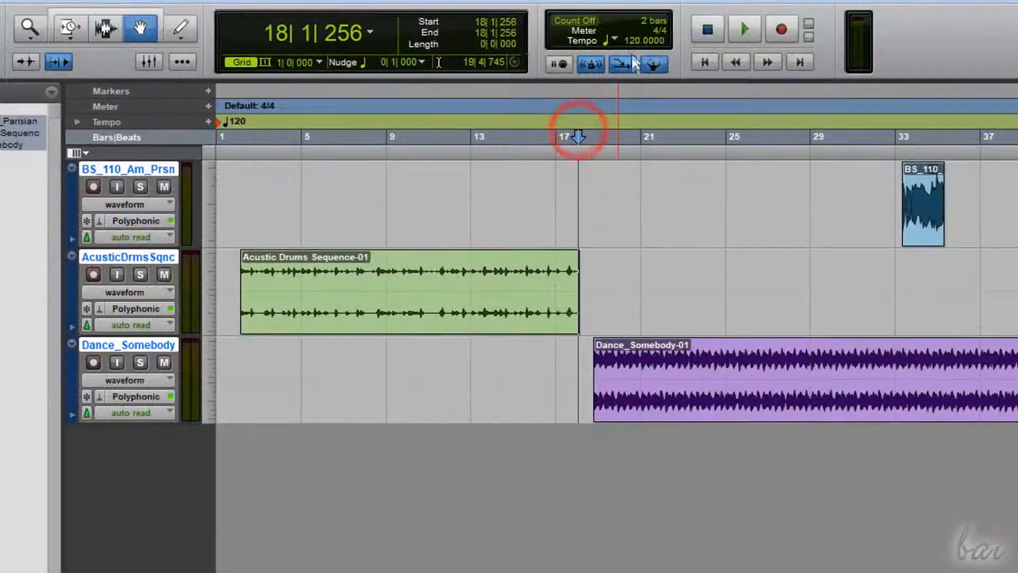
Raise the project tempo to 198 BPM, play the drum clip at the new speed and stop playback.
{"action": "left_click_drag", "start_coordinate": [631, 48], "coordinate": [646, 74]}
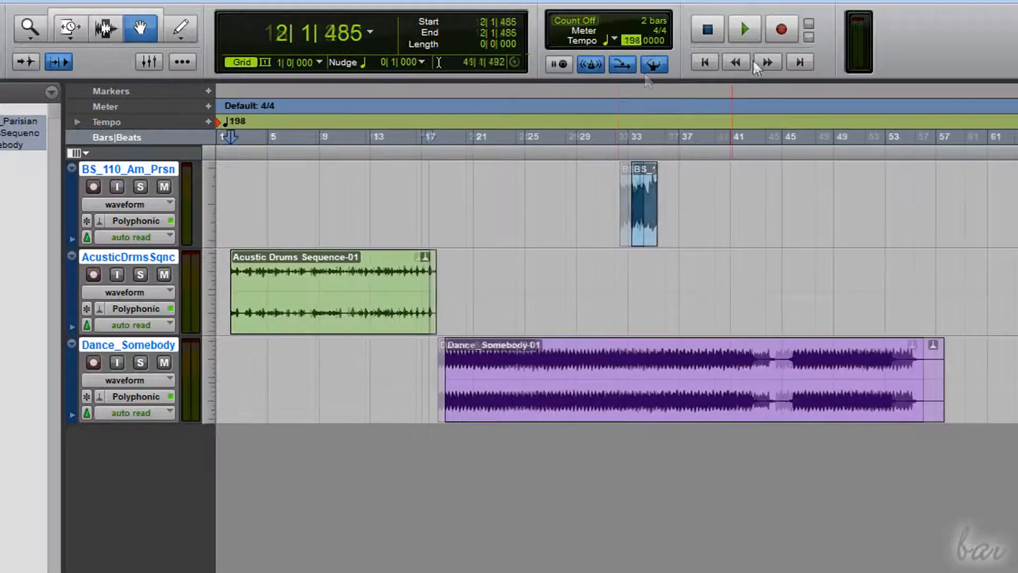
{"action": "left_click", "coordinate": [750, 24]}
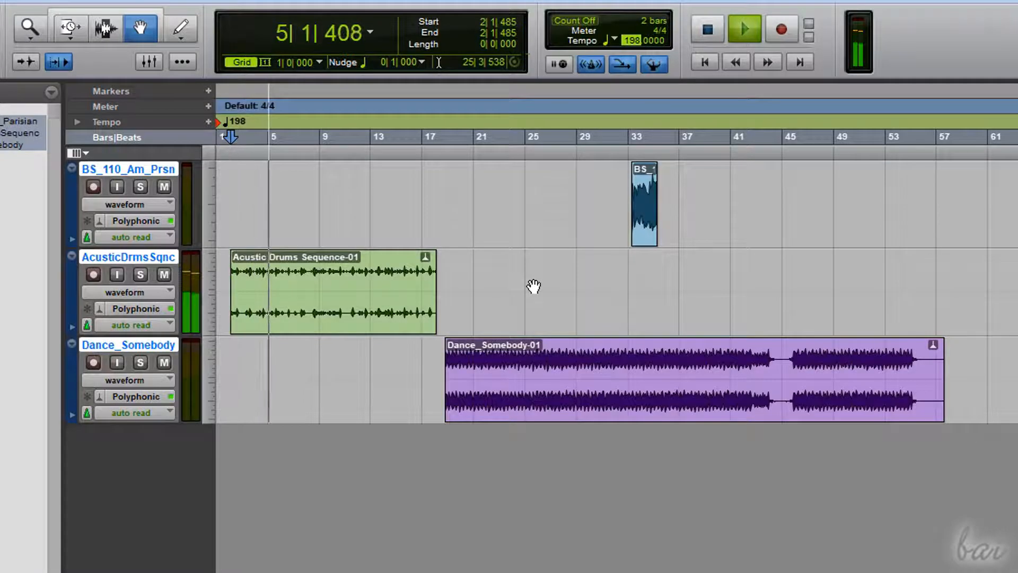
{"action": "left_click", "coordinate": [708, 32]}
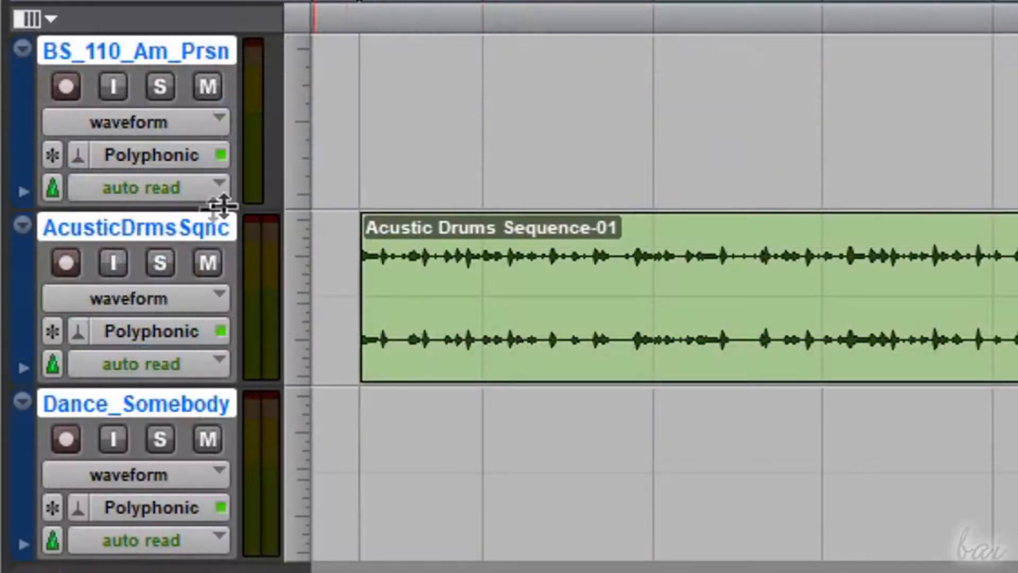
Switch the AcusticDrmsSqnc track's timebase to samples and play the project at a raised tempo of 198 BPM.
{"action": "left_click", "coordinate": [53, 366]}
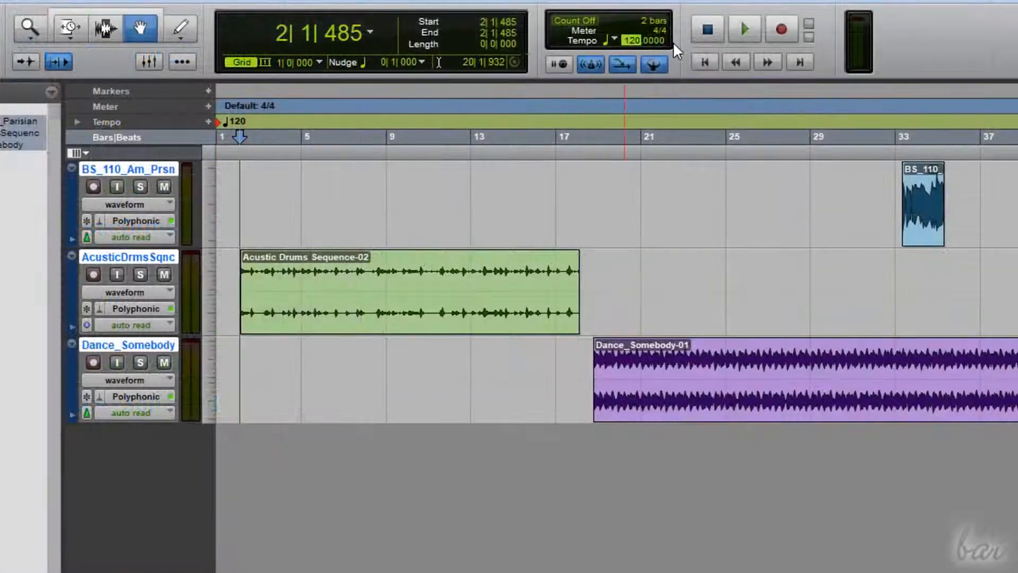
{"action": "key", "text": "Up"}
{"action": "key", "text": "Up"}
{"action": "key", "text": "Up"}
{"action": "key", "text": "Up"}
{"action": "key", "text": "Up"}
{"action": "key", "text": "Up"}
{"action": "key", "text": "Up"}
{"action": "key", "text": "Up"}
{"action": "key", "text": "Up"}
{"action": "key", "text": "Up"}
{"action": "key", "text": "Up"}
{"action": "key", "text": "Up"}
{"action": "key", "text": "Up"}
{"action": "key", "text": "Up"}
{"action": "key", "text": "Up"}
{"action": "key", "text": "Up"}
{"action": "key", "text": "Up"}
{"action": "key", "text": "Up"}
{"action": "key", "text": "Up"}
{"action": "key", "text": "Up"}
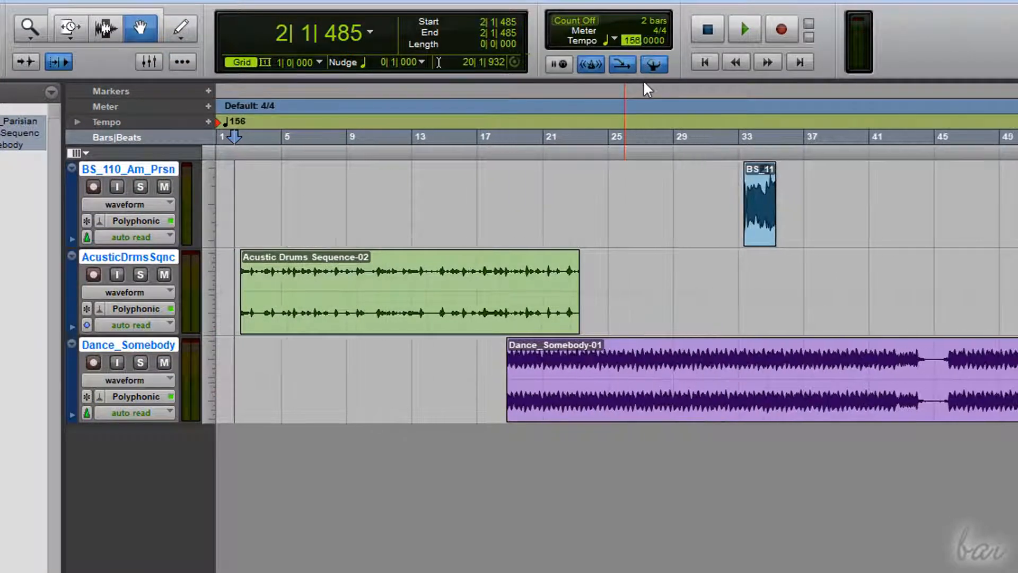
{"action": "key", "text": "Up"}
{"action": "key", "text": "Up"}
{"action": "key", "text": "Up"}
{"action": "key", "text": "Up"}
{"action": "key", "text": "Up"}
{"action": "key", "text": "Up"}
{"action": "key", "text": "Up"}
{"action": "key", "text": "Up"}
{"action": "key", "text": "Up"}
{"action": "key", "text": "Up"}
{"action": "key", "text": "Up"}
{"action": "key", "text": "Up"}
{"action": "key", "text": "Up"}
{"action": "key", "text": "Up"}
{"action": "key", "text": "Up"}
{"action": "key", "text": "Up"}
{"action": "key", "text": "Up"}
{"action": "key", "text": "Up"}
{"action": "key", "text": "Up"}
{"action": "key", "text": "Up"}
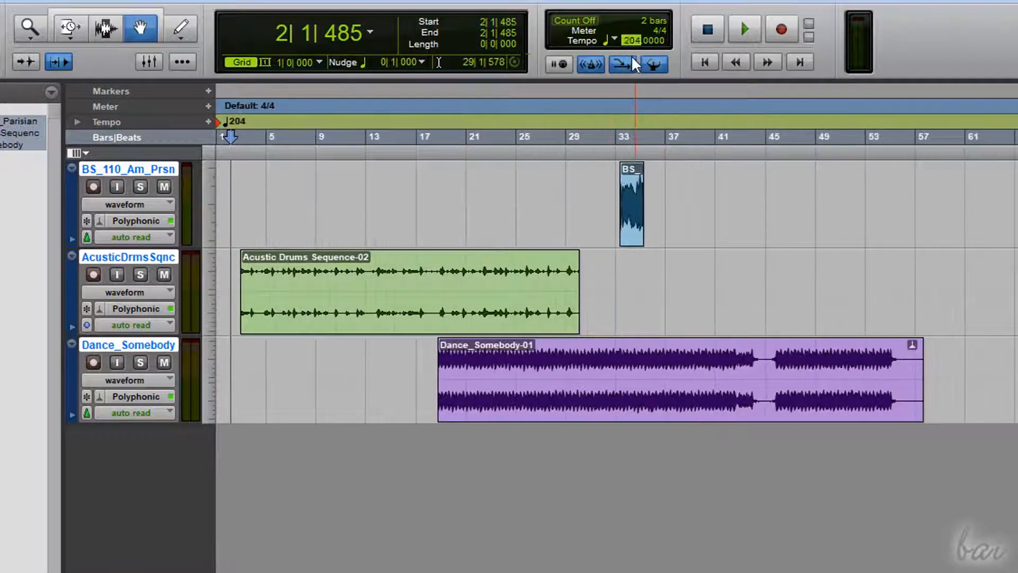
{"action": "key", "text": "space"}
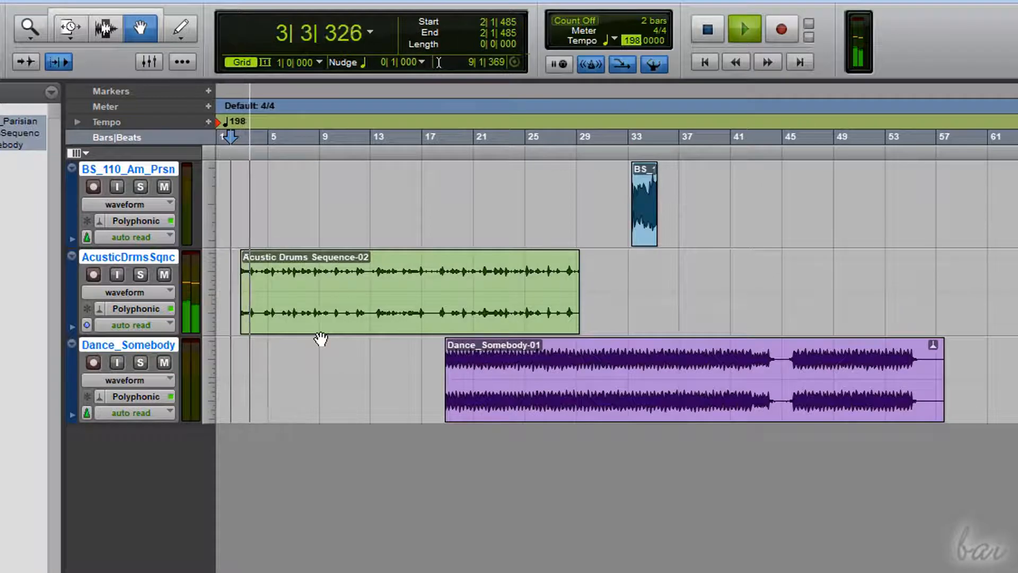
Place the playback insertion point in bar 10, and move it back to bar 6, beat 2.
{"action": "left_click", "coordinate": [416, 136]}
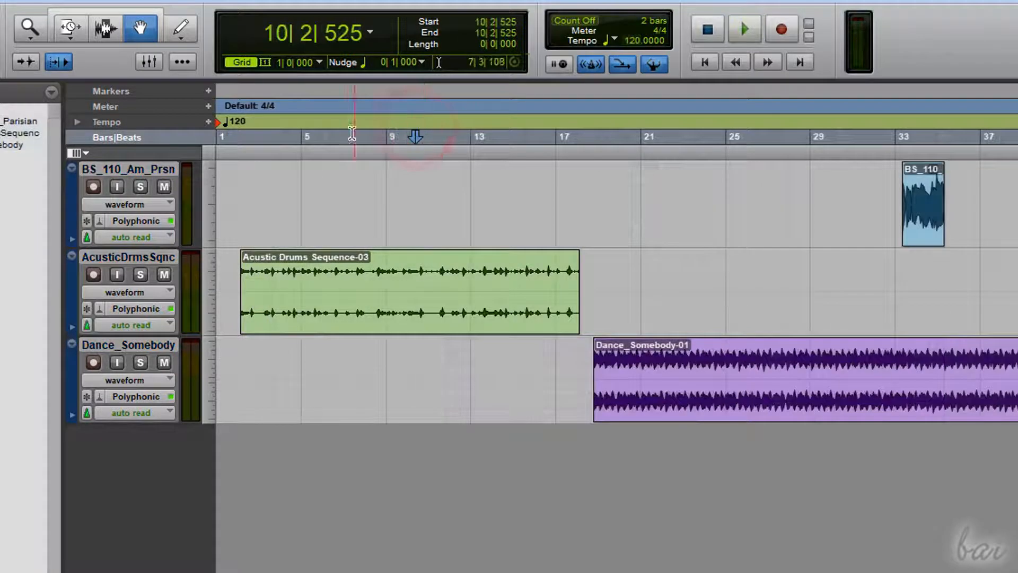
{"action": "left_click", "coordinate": [331, 136]}
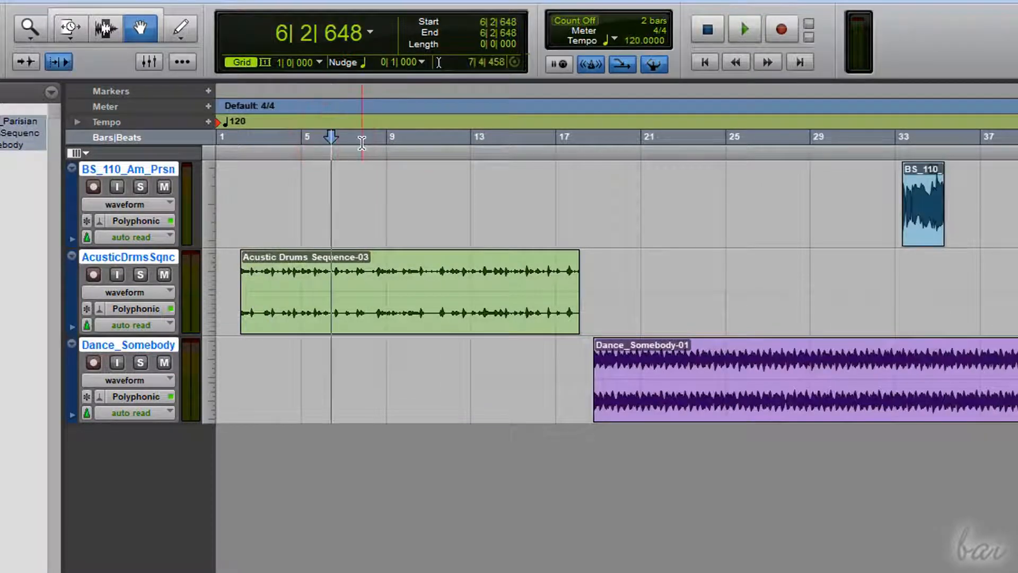
Examine the drum clip and the timeline at several zoom levels and horizontal positions.
{"action": "scroll", "coordinate": [350, 166], "scroll_direction": "up", "scroll_amount": 2}
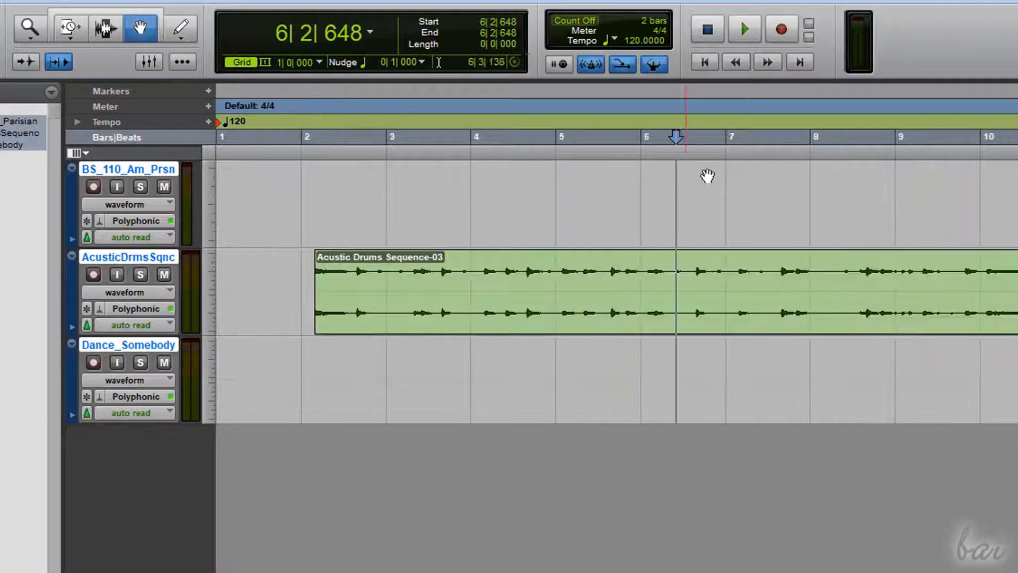
{"action": "scroll", "coordinate": [707, 176], "scroll_direction": "up", "scroll_amount": 5}
{"action": "scroll", "coordinate": [812, 193], "scroll_direction": "down", "scroll_amount": 6}
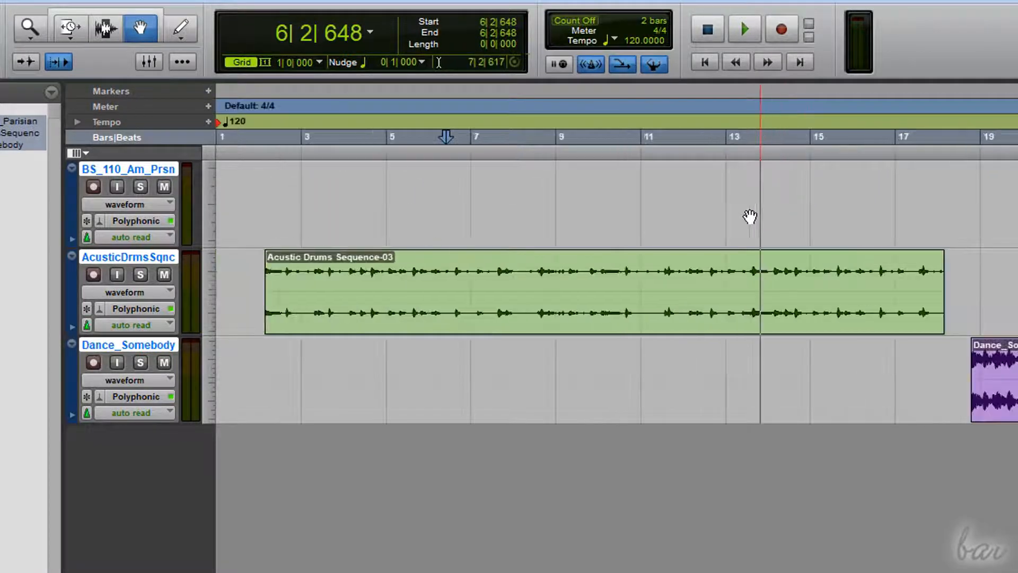
{"action": "scroll", "coordinate": [550, 218], "scroll_direction": "down", "scroll_amount": 5}
{"action": "scroll", "coordinate": [307, 234], "scroll_direction": "up", "scroll_amount": 6}
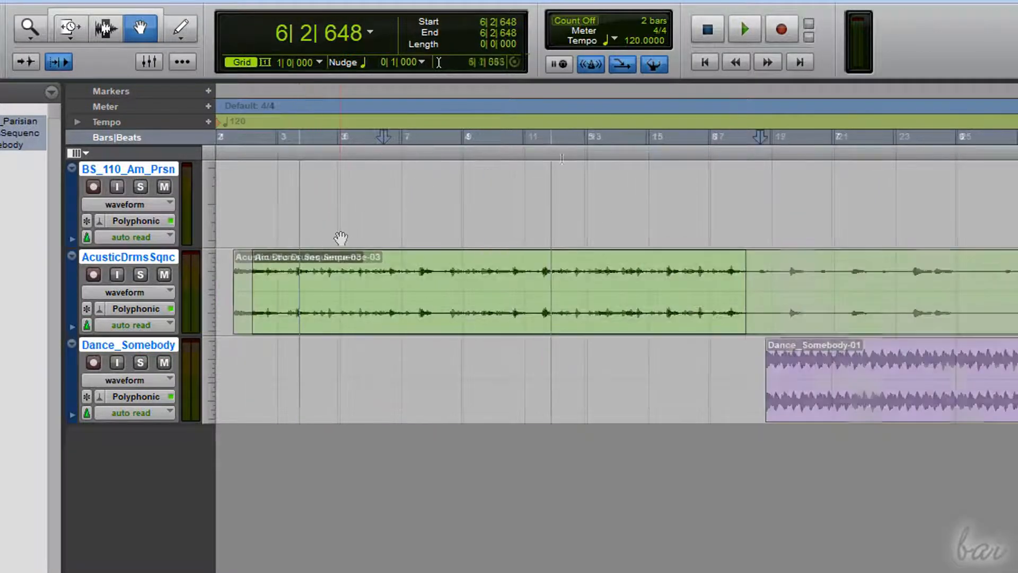
{"action": "scroll", "coordinate": [341, 238], "scroll_direction": "up", "scroll_amount": 3}
{"action": "scroll", "coordinate": [678, 167], "scroll_direction": "right", "scroll_amount": 20}
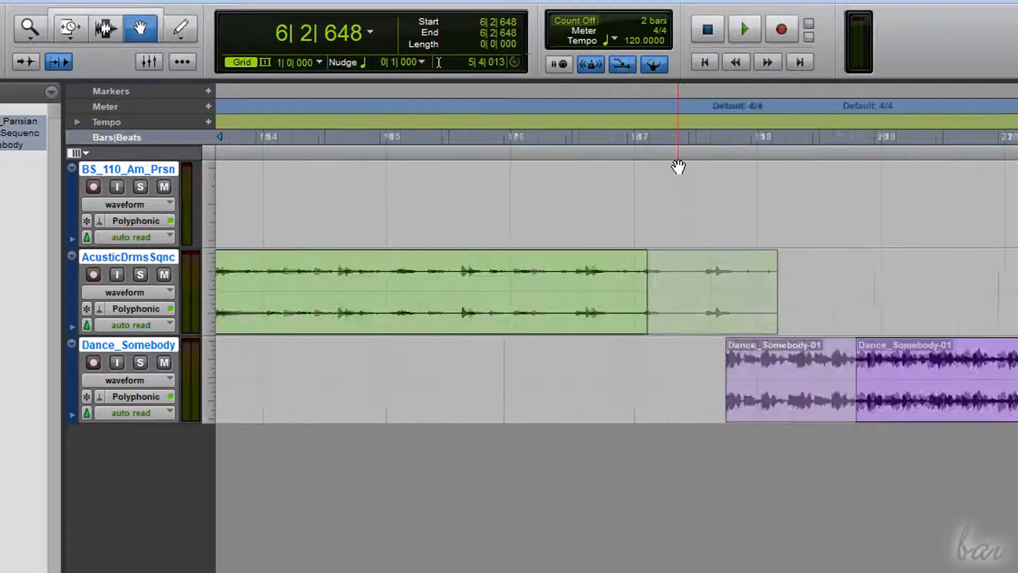
{"action": "scroll", "coordinate": [677, 165], "scroll_direction": "left", "scroll_amount": 20}
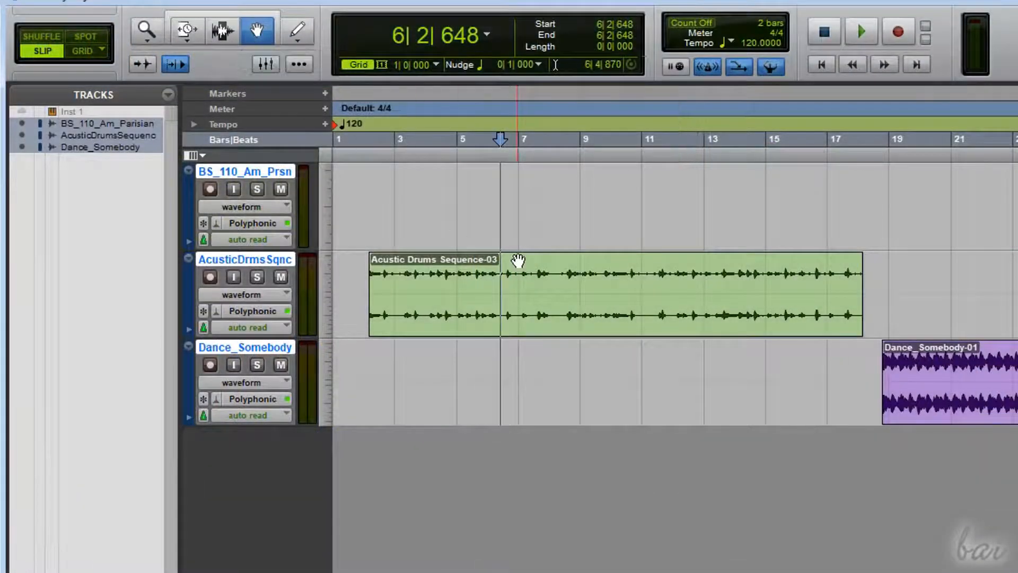
Move the Acustic Drums Sequence clip onto the Dance_Somebody track, and in Shuffle mode align it directly against the Dance_Somebody-01 clip.
{"action": "left_click_drag", "start_coordinate": [462, 283], "coordinate": [424, 296]}
{"action": "left_click_drag", "start_coordinate": [395, 189], "coordinate": [481, 298]}
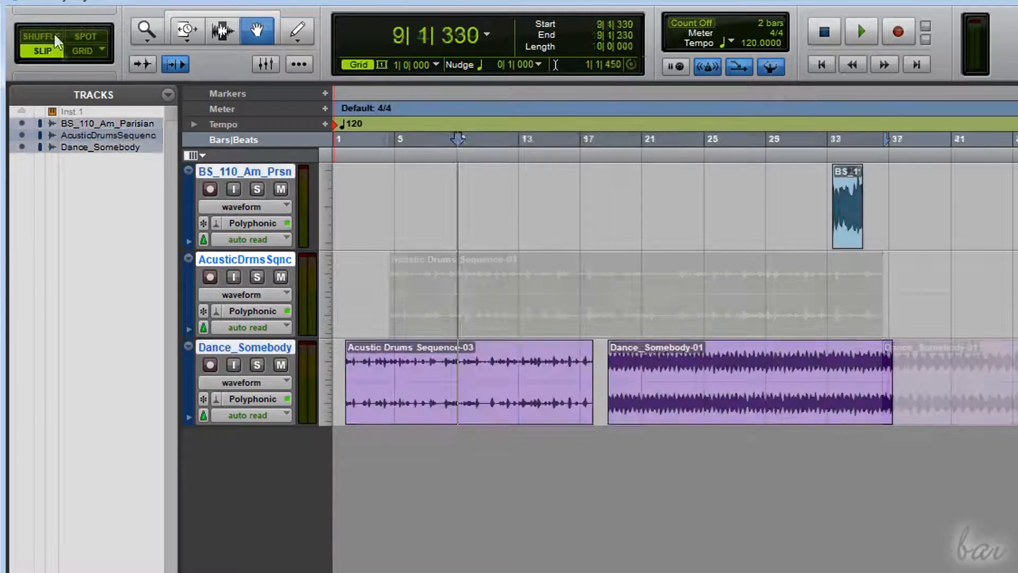
{"action": "left_click", "coordinate": [42, 36]}
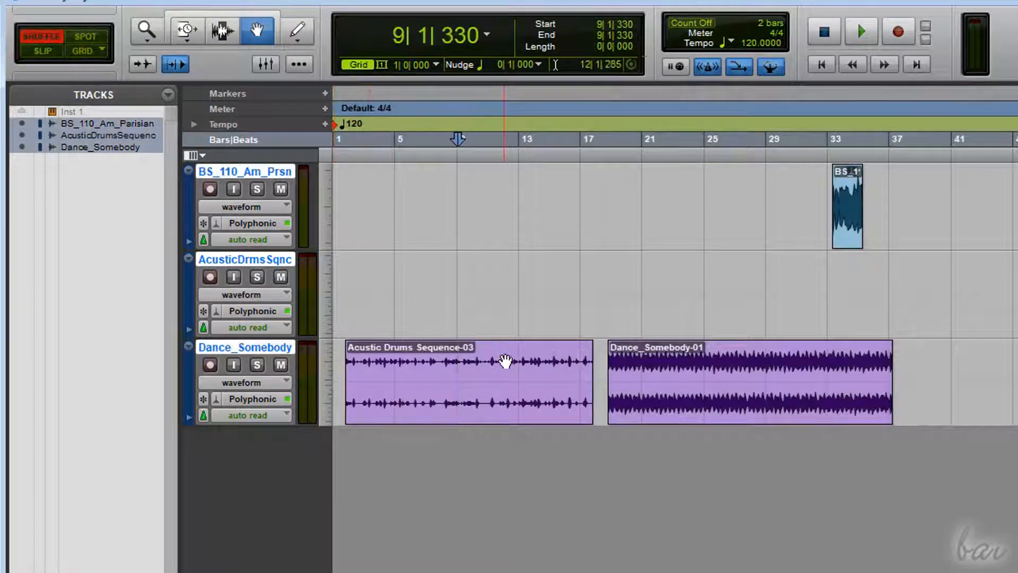
{"action": "left_click_drag", "start_coordinate": [505, 361], "coordinate": [804, 371]}
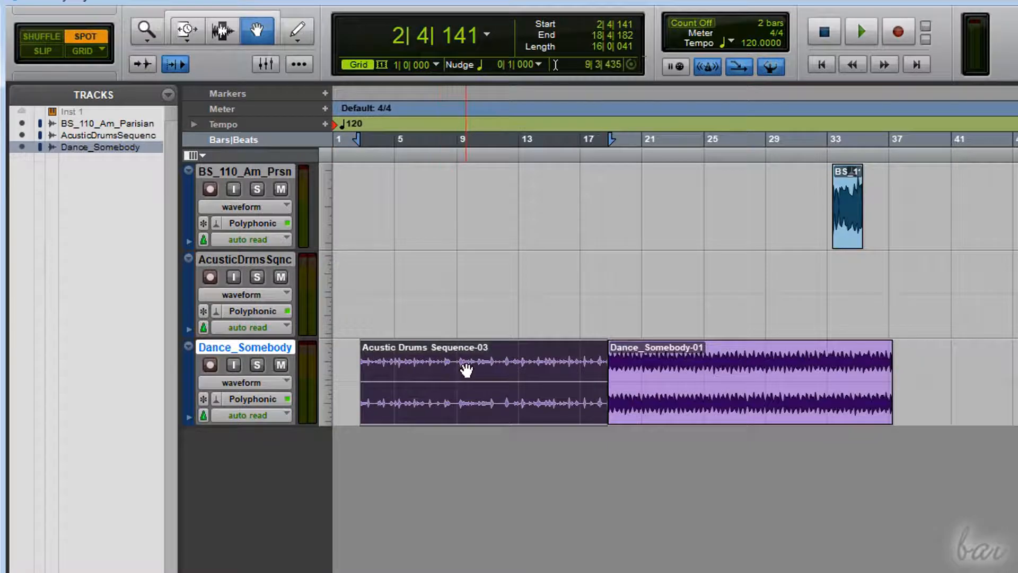
Try Spot mode on the drum clip and cancel it, and in Slip mode move the clip freely to start at 1|3|666.
{"action": "left_click", "coordinate": [466, 370]}
{"action": "key", "text": "Escape"}
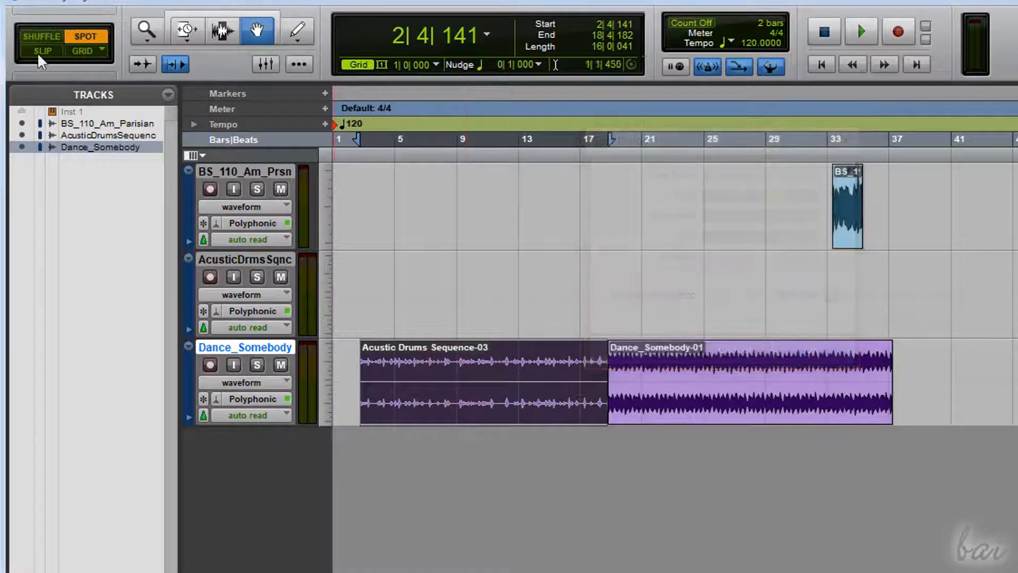
{"action": "left_click", "coordinate": [39, 51]}
{"action": "left_click_drag", "start_coordinate": [404, 365], "coordinate": [427, 357]}
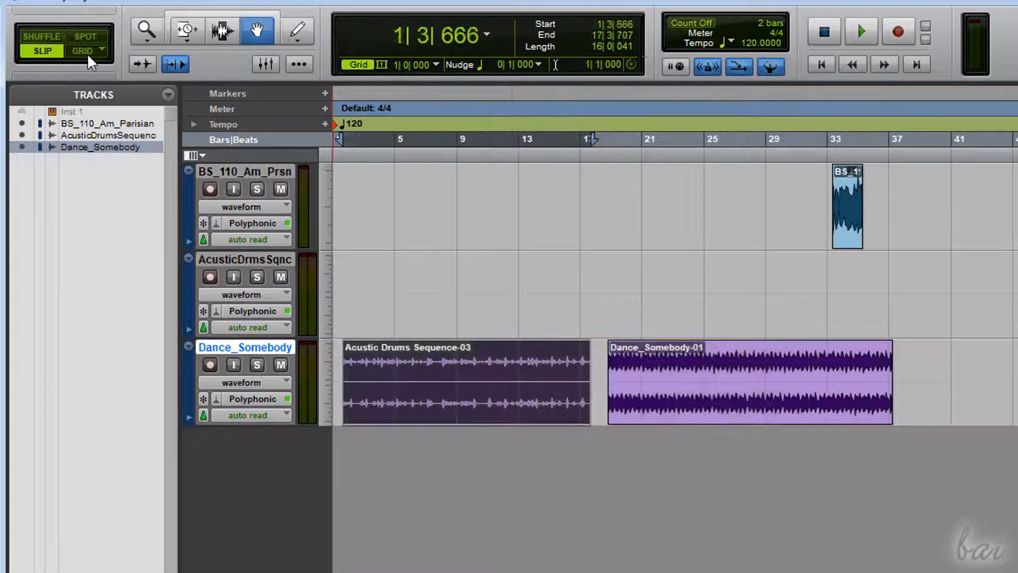
In Grid mode, snap the drum clip to the start of bar 2, and toggle the grid line display off and on.
{"action": "left_click", "coordinate": [85, 52]}
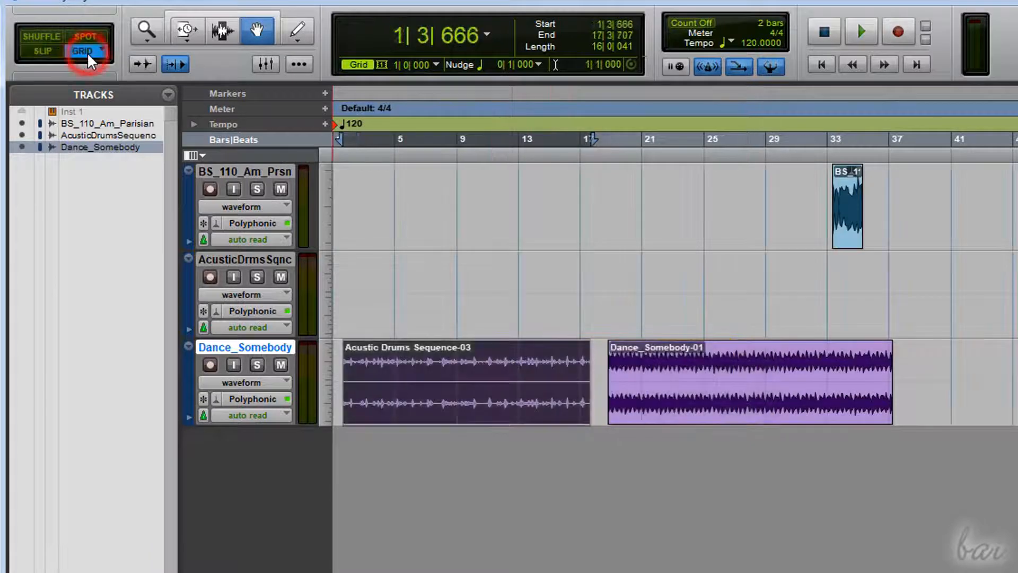
{"action": "left_click_drag", "start_coordinate": [591, 364], "coordinate": [618, 370]}
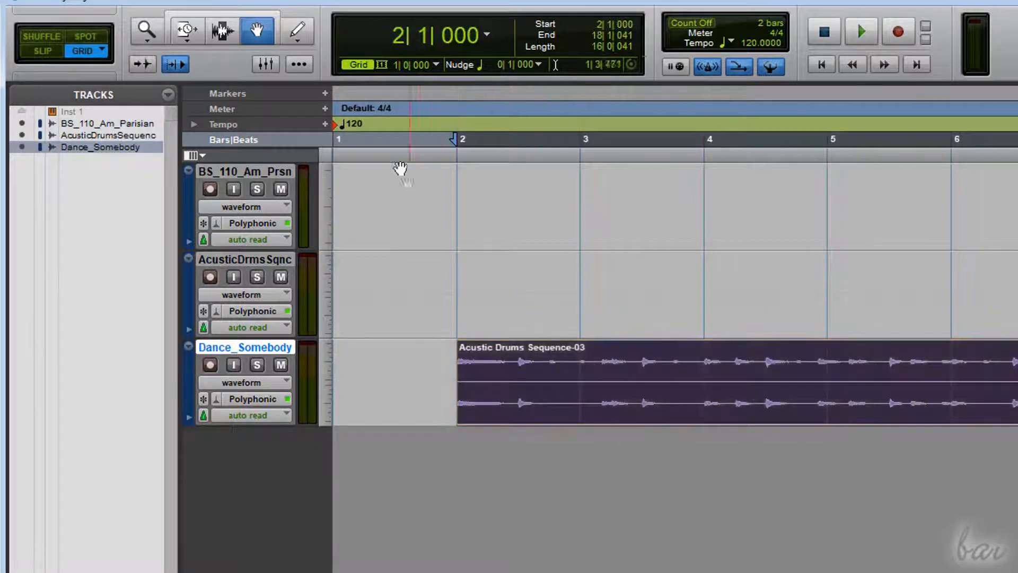
{"action": "left_click", "coordinate": [358, 65]}
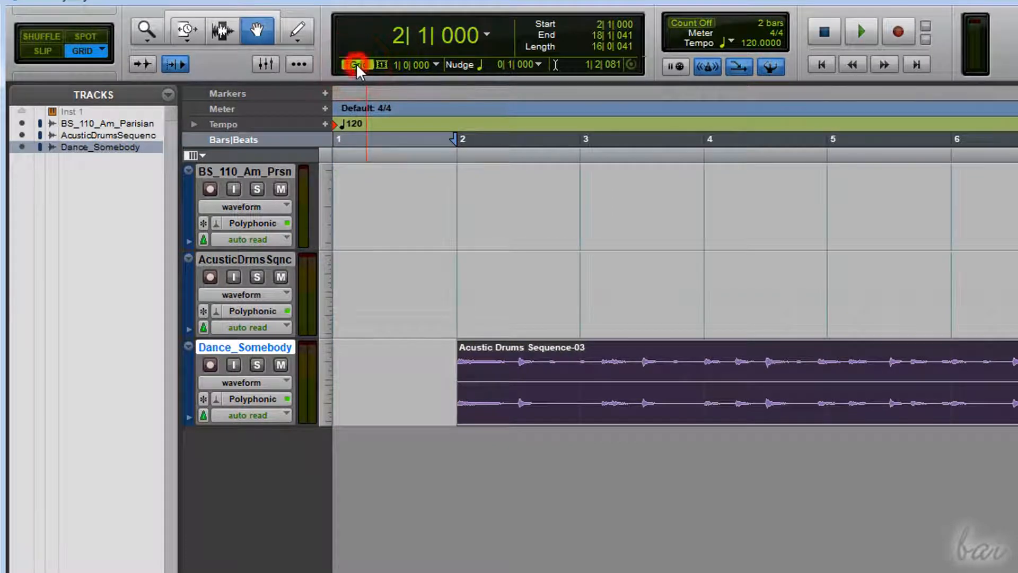
{"action": "left_click", "coordinate": [358, 66]}
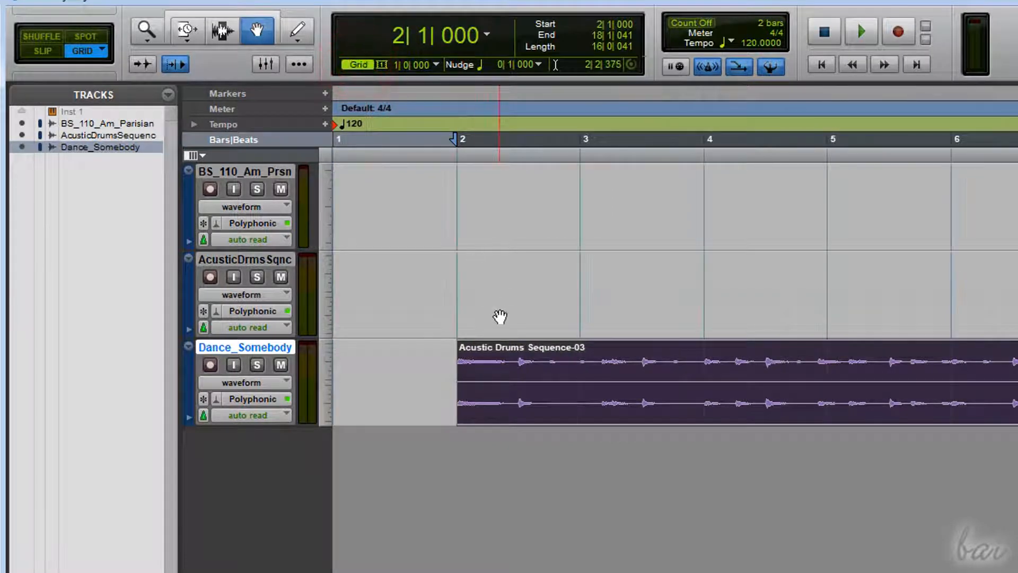
{"action": "scroll", "coordinate": [531, 344], "scroll_direction": "down", "scroll_amount": 2}
{"action": "left_click", "coordinate": [674, 345]}
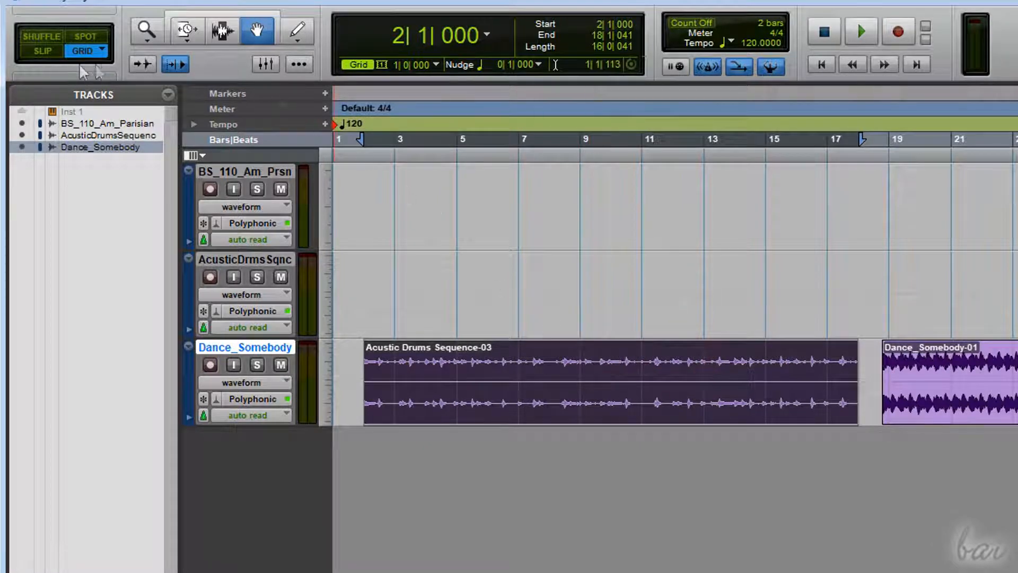
Return the drum clip to the AcusticDrmsSqnc track at 2|2|278 in Slip mode, and activate the Standard Trim tool.
{"action": "left_click", "coordinate": [43, 52]}
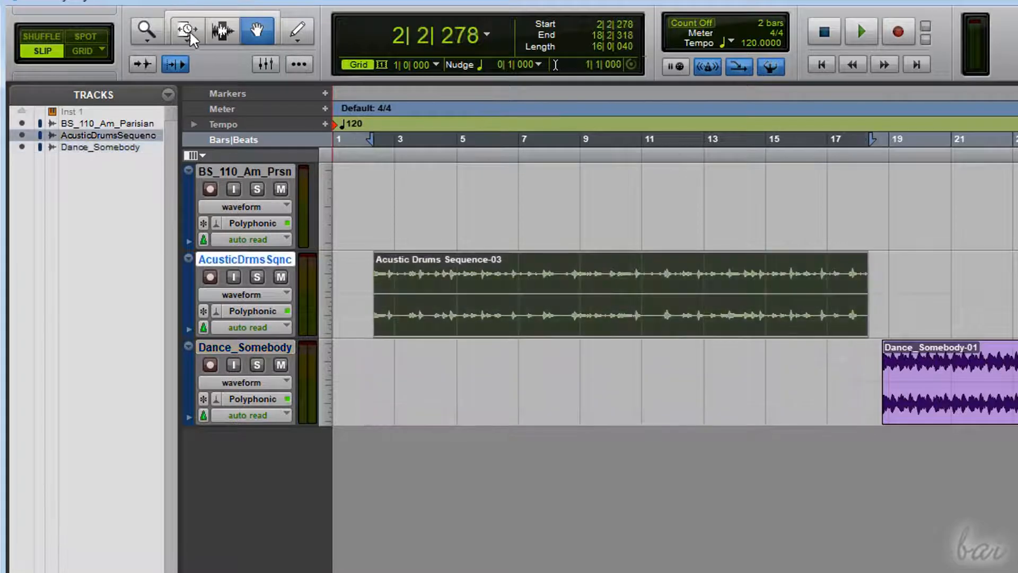
{"action": "left_click", "coordinate": [190, 32]}
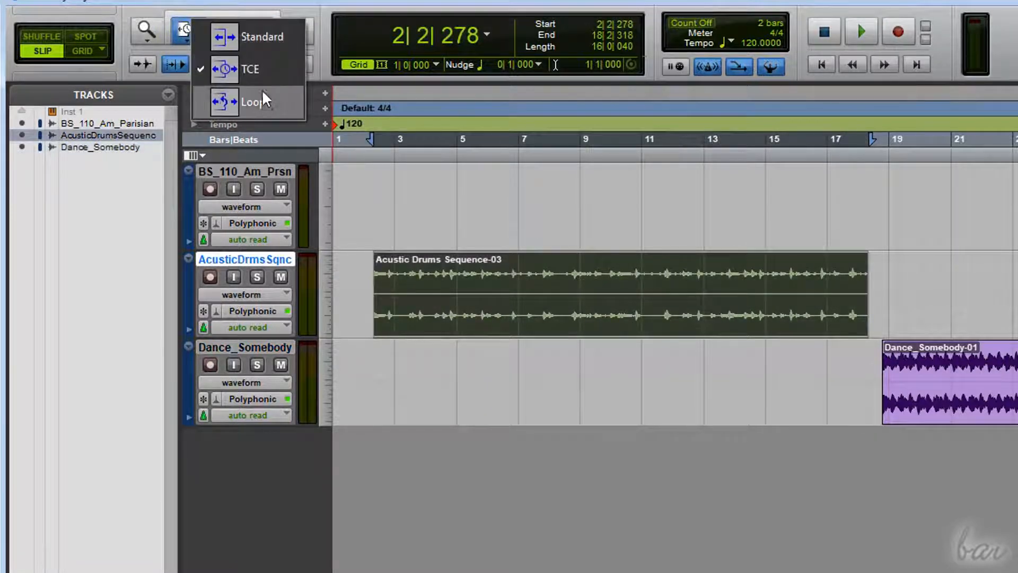
{"action": "left_click", "coordinate": [262, 39]}
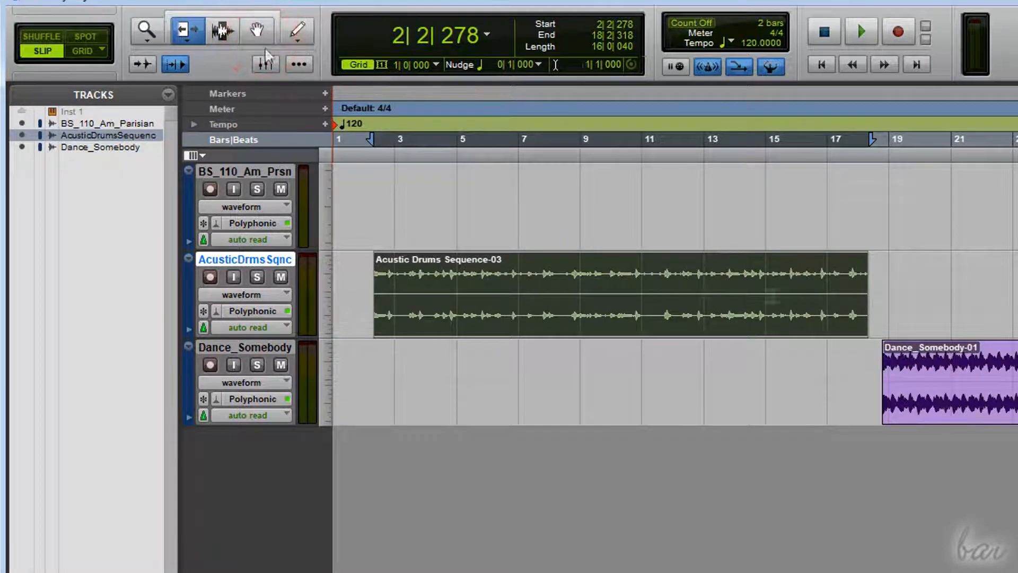
Trim the end of the drum clip back to about bar 9, beat 3, and play it from bar 7.
{"action": "left_click_drag", "start_coordinate": [845, 292], "coordinate": [602, 276]}
{"action": "left_click", "coordinate": [540, 139]}
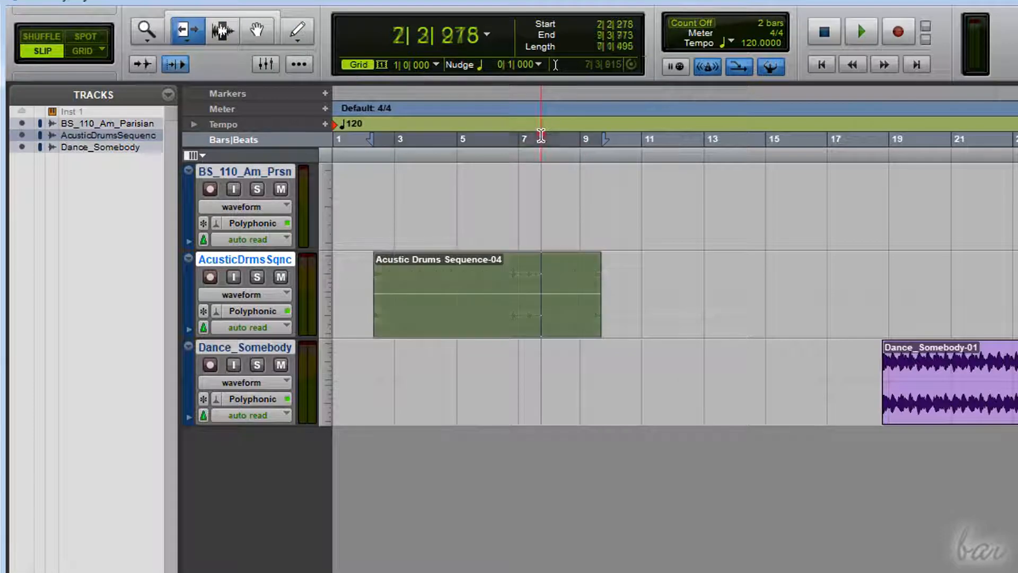
{"action": "left_click", "coordinate": [856, 33]}
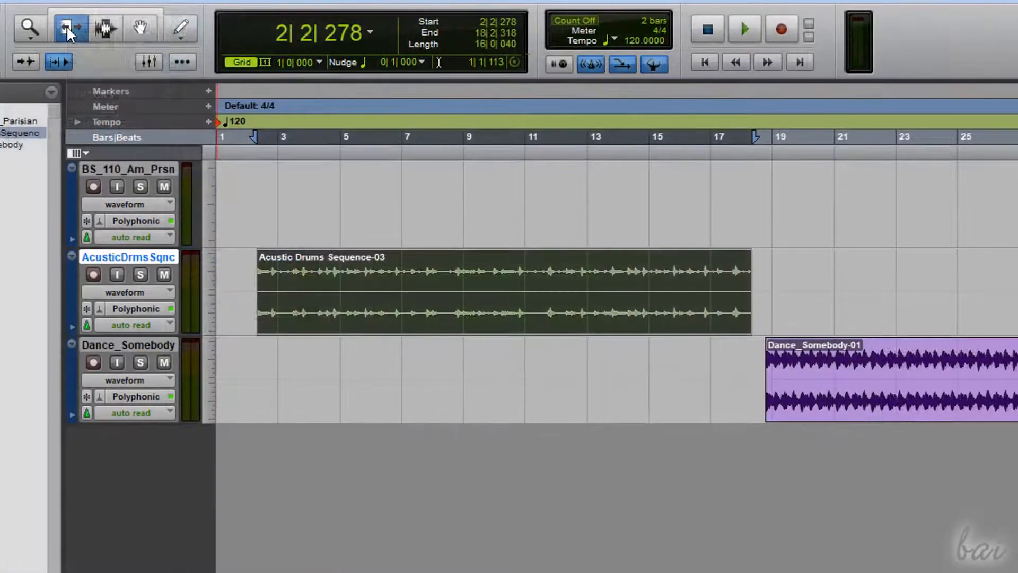
With the TCE Trim tool, compress the drum clip to end at about 8|4|053 and play it from just before its start.
{"action": "left_click", "coordinate": [68, 32]}
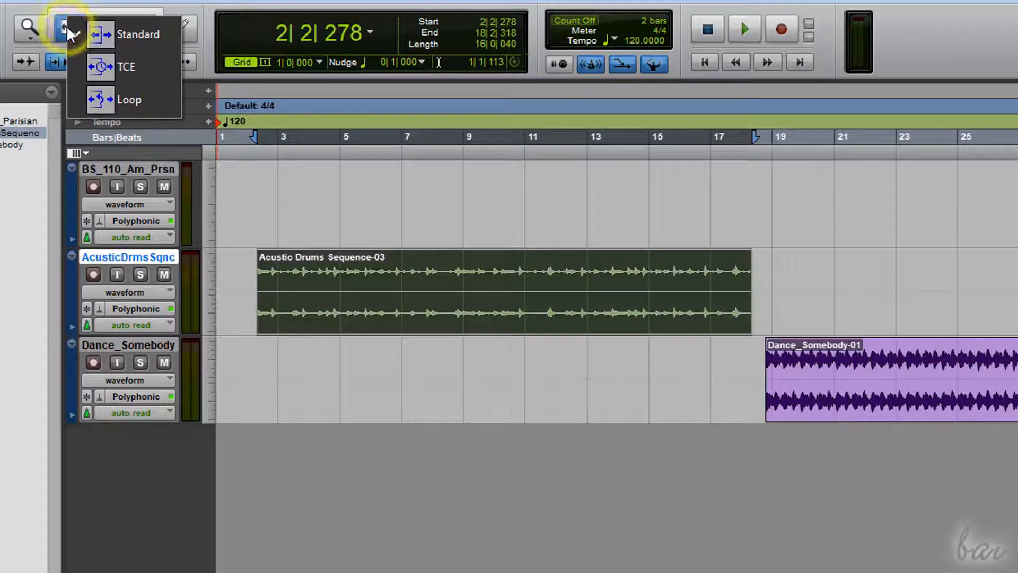
{"action": "left_click", "coordinate": [135, 74]}
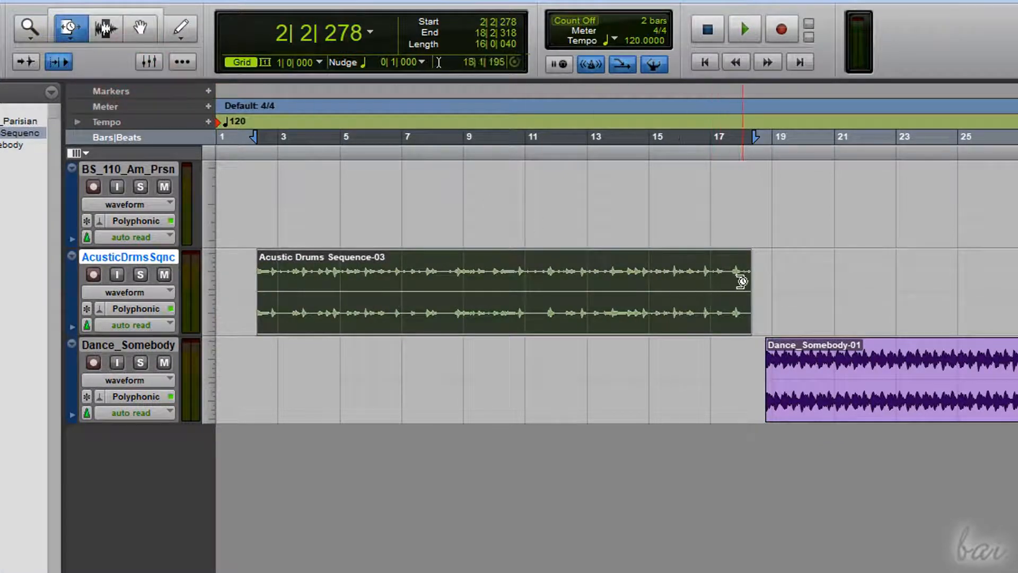
{"action": "left_click_drag", "start_coordinate": [741, 281], "coordinate": [455, 283]}
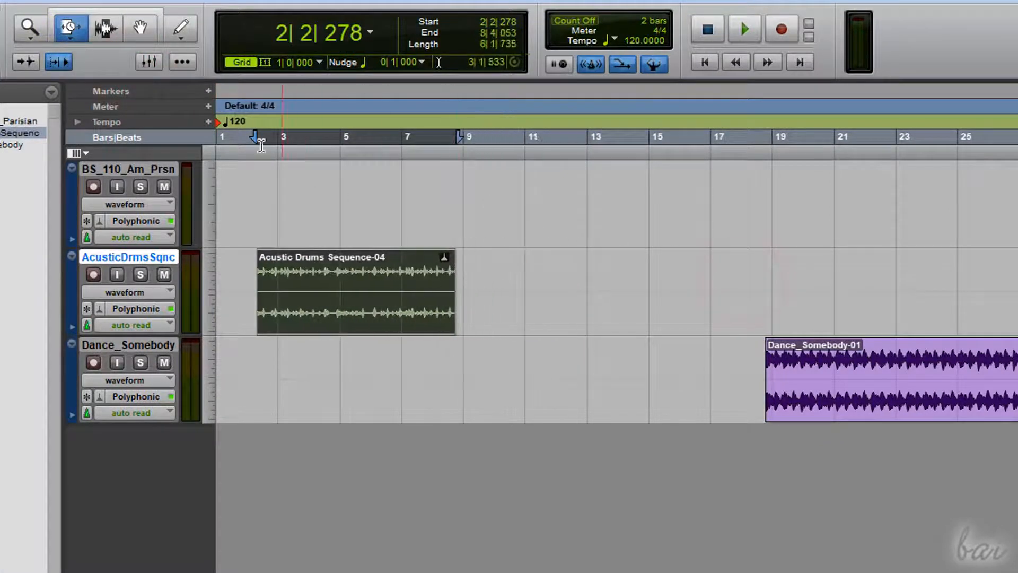
{"action": "left_click", "coordinate": [249, 141]}
{"action": "left_click", "coordinate": [741, 27]}
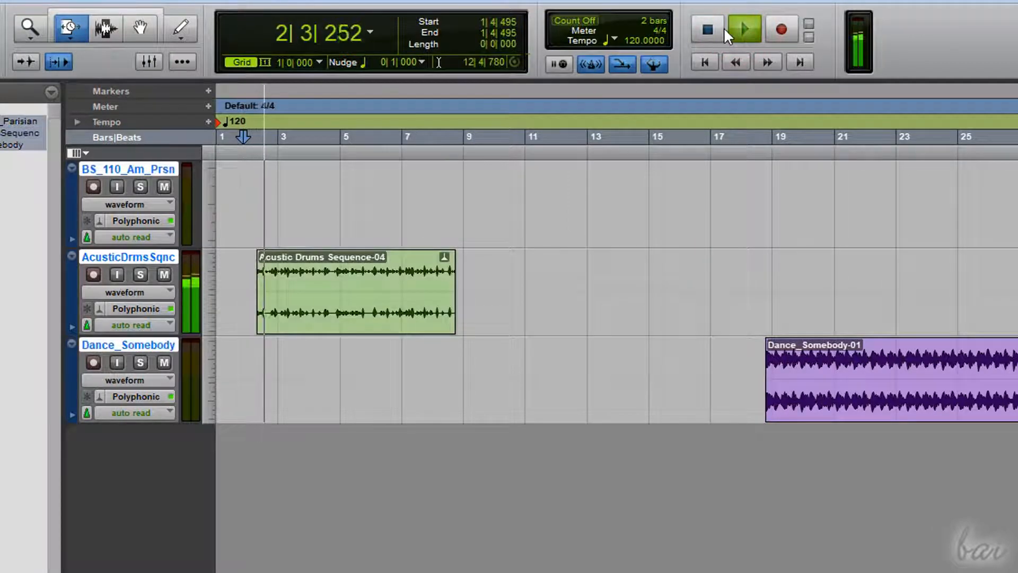
Time-stretch the end of the drum clip out to about 21|1|488 and play it.
{"action": "left_click", "coordinate": [455, 281]}
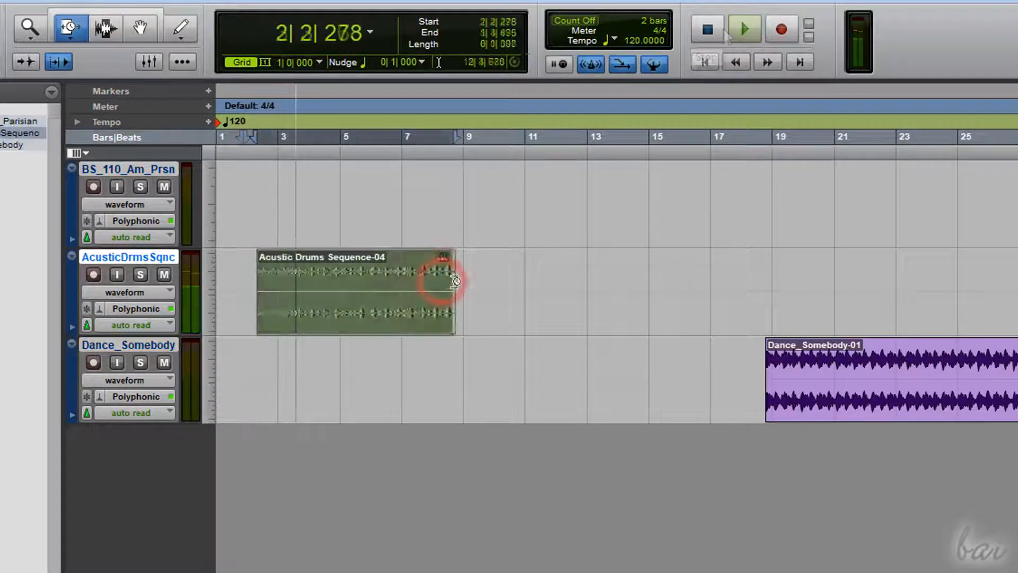
{"action": "left_click_drag", "start_coordinate": [455, 281], "coordinate": [837, 278]}
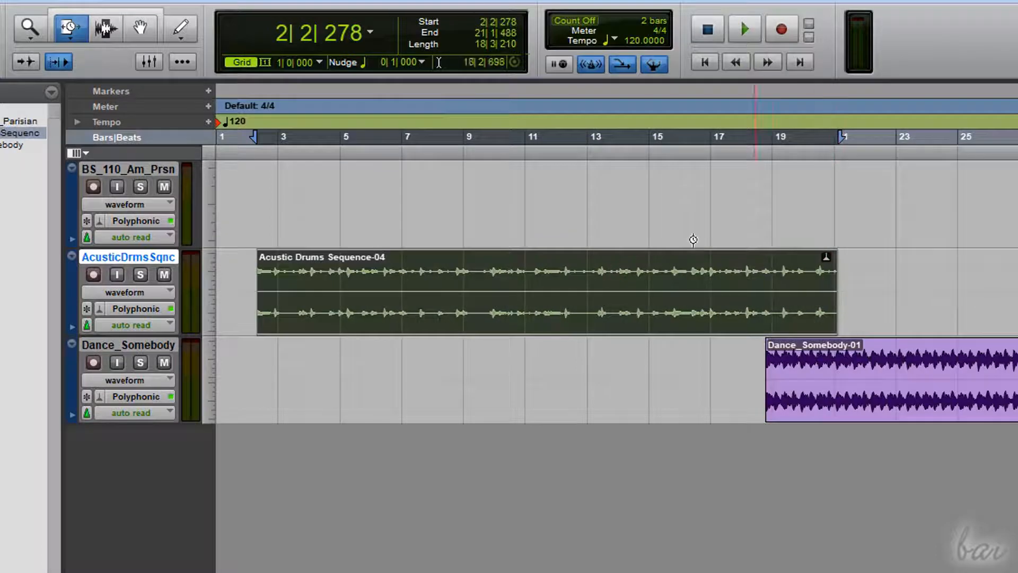
{"action": "left_click", "coordinate": [742, 27]}
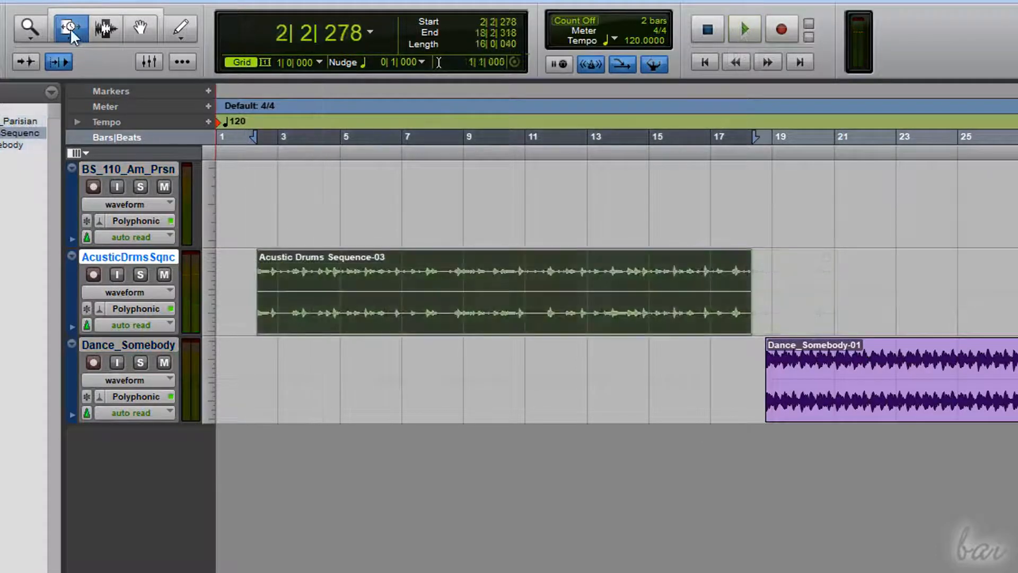
Activate the Loop Trim tool and extend the end of the drum clip as a loop to about bar 20.
{"action": "right_click", "coordinate": [67, 30]}
{"action": "left_click", "coordinate": [136, 107]}
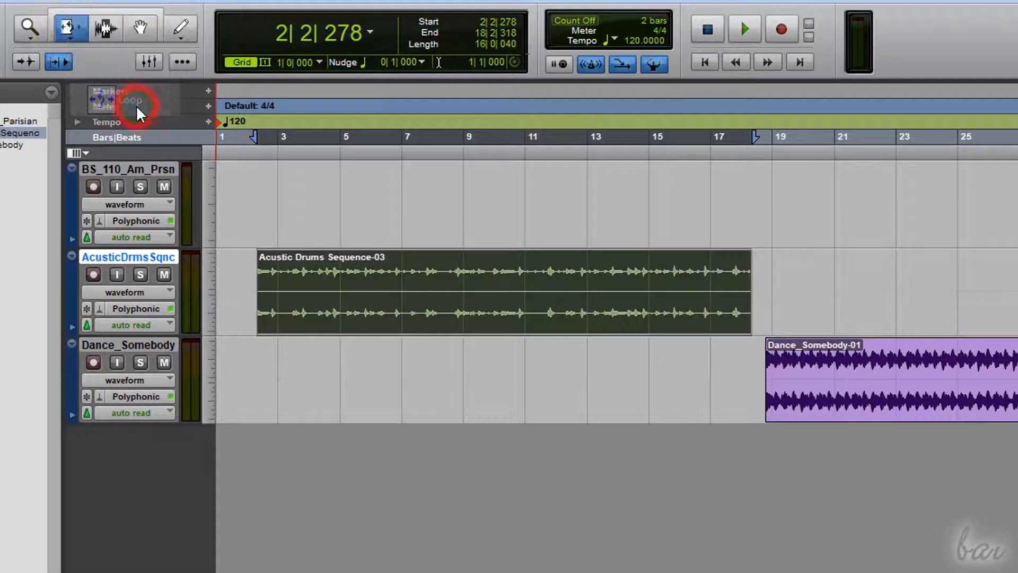
{"action": "left_click_drag", "start_coordinate": [743, 272], "coordinate": [823, 275]}
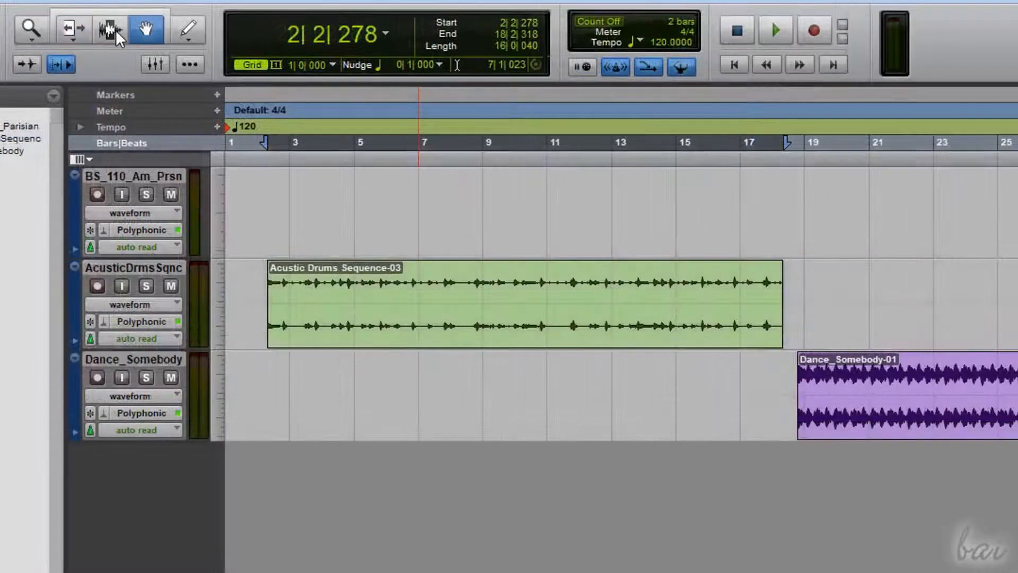
With the Selector tool, select part of the drum clip around bars 7 to 9, and another around bars 13 to 16.
{"action": "left_click", "coordinate": [115, 33]}
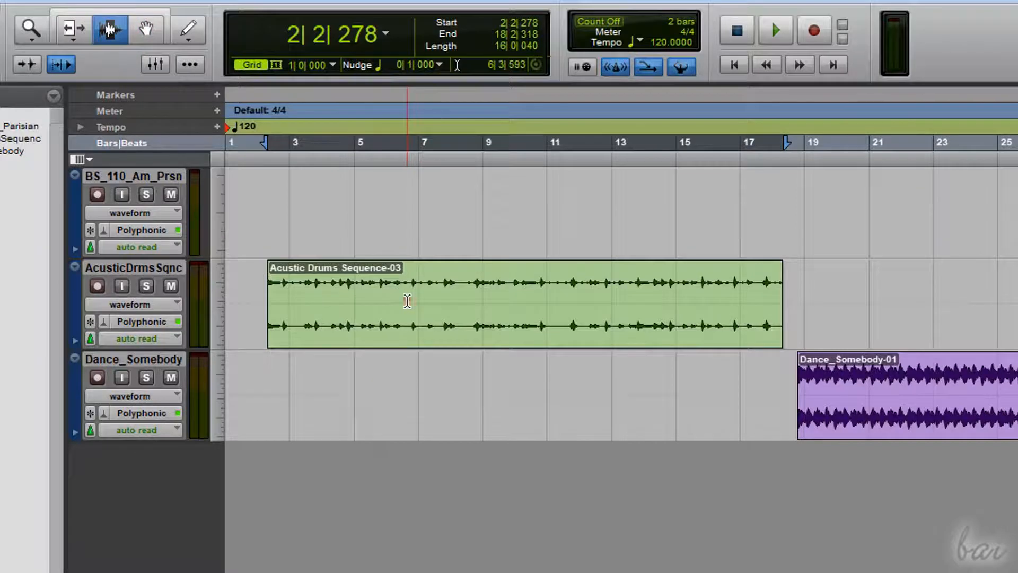
{"action": "left_click_drag", "start_coordinate": [407, 301], "coordinate": [496, 334]}
{"action": "left_click_drag", "start_coordinate": [608, 298], "coordinate": [724, 305]}
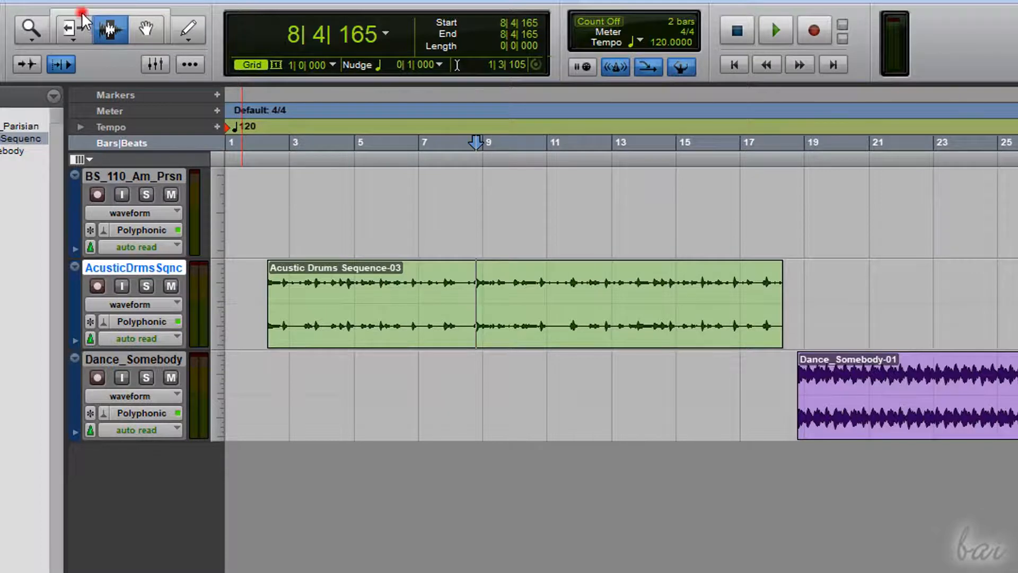
Activate the Smart tool, place the edit cursor at several points in the drum clip, and move the clip to start at 2|4|158.
{"action": "left_click", "coordinate": [82, 15]}
{"action": "left_click", "coordinate": [416, 276]}
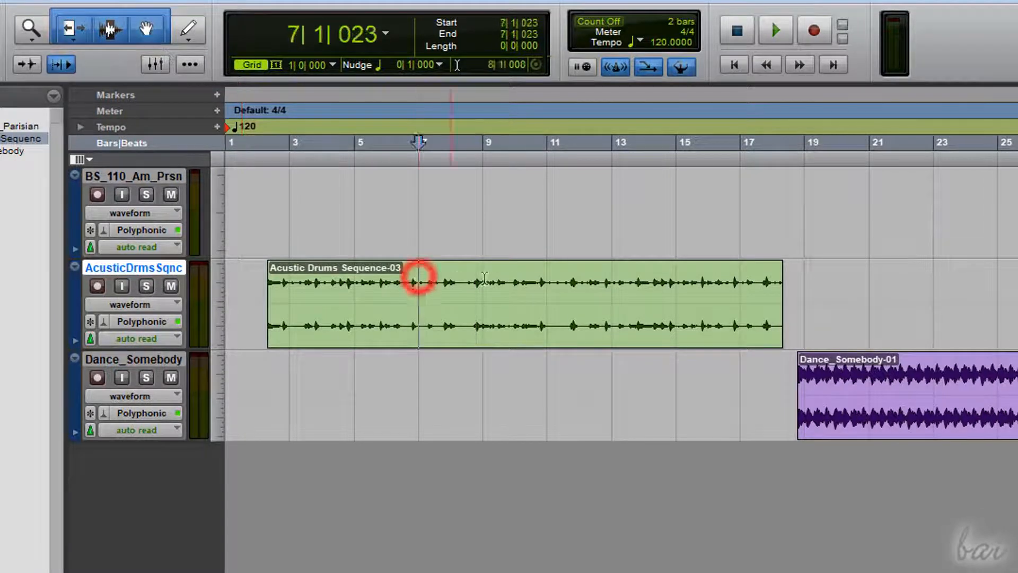
{"action": "left_click", "coordinate": [518, 275]}
{"action": "left_click", "coordinate": [644, 276]}
{"action": "left_click_drag", "start_coordinate": [337, 318], "coordinate": [481, 298]}
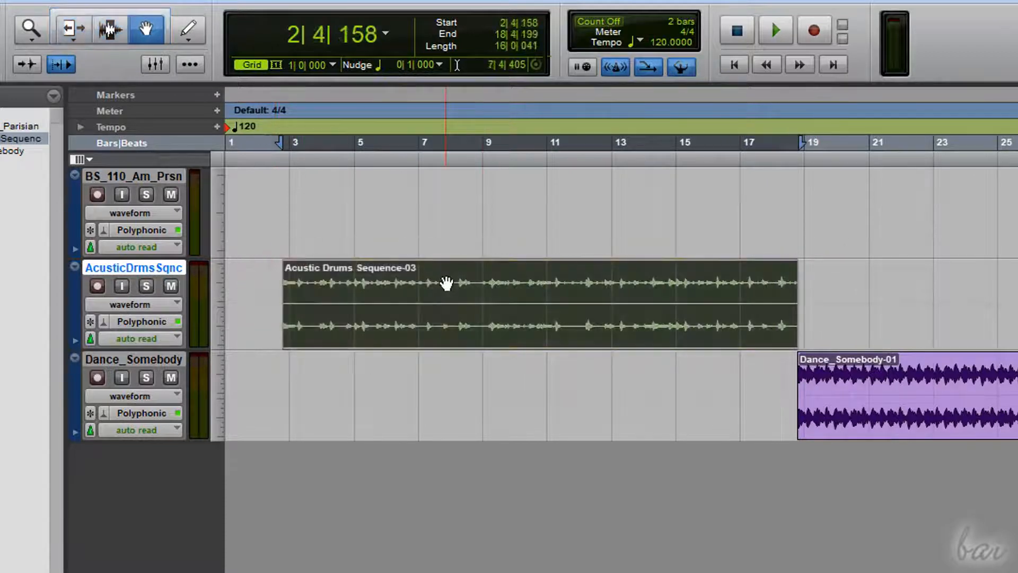
Delete the drum clip and undo the deletion, and move the clip to start at 2|2|615.
{"action": "key", "text": "Delete"}
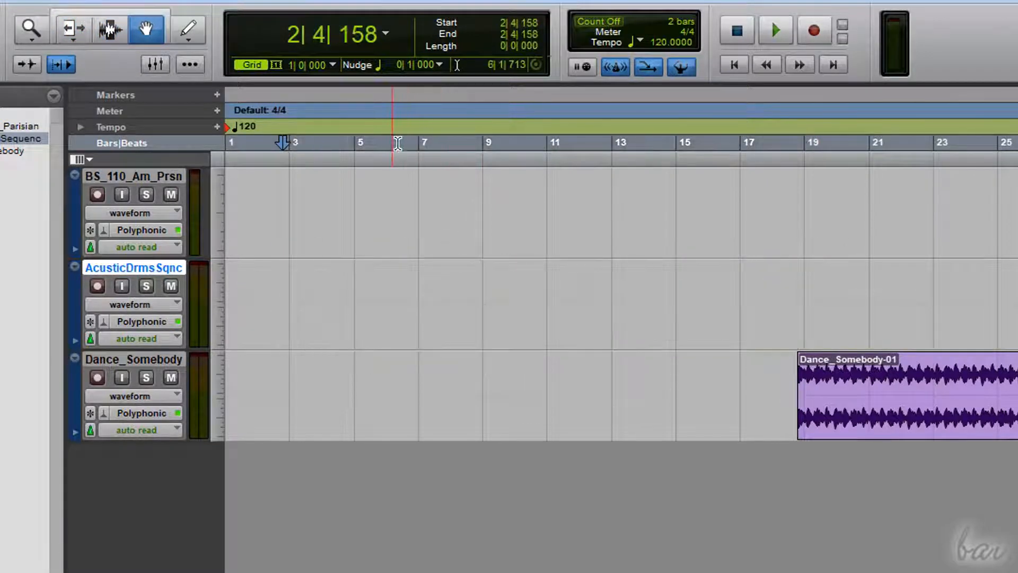
{"action": "left_click", "coordinate": [404, 142]}
{"action": "left_click", "coordinate": [407, 300]}
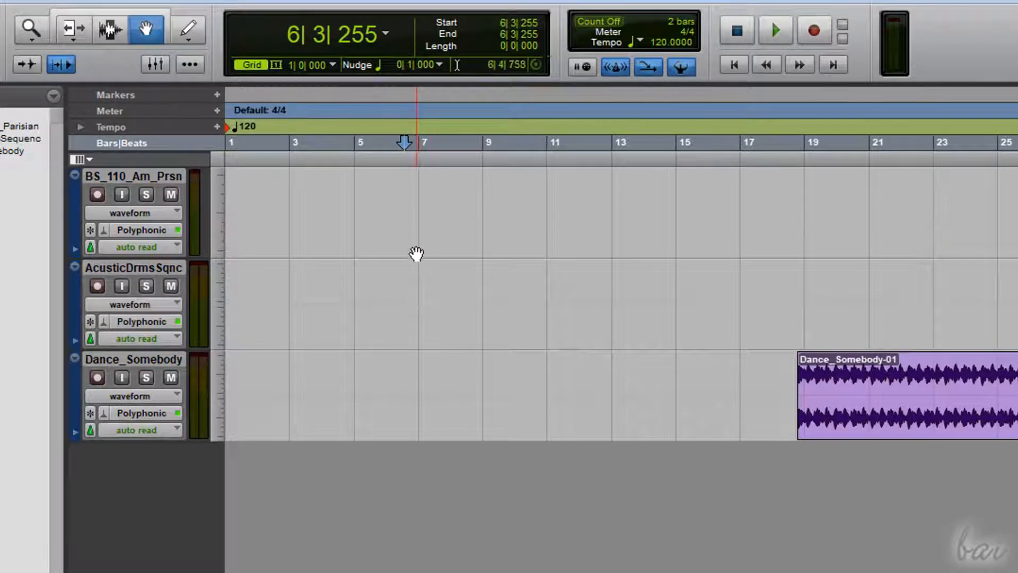
{"action": "key", "text": "ctrl+z"}
{"action": "left_click_drag", "start_coordinate": [401, 289], "coordinate": [424, 273]}
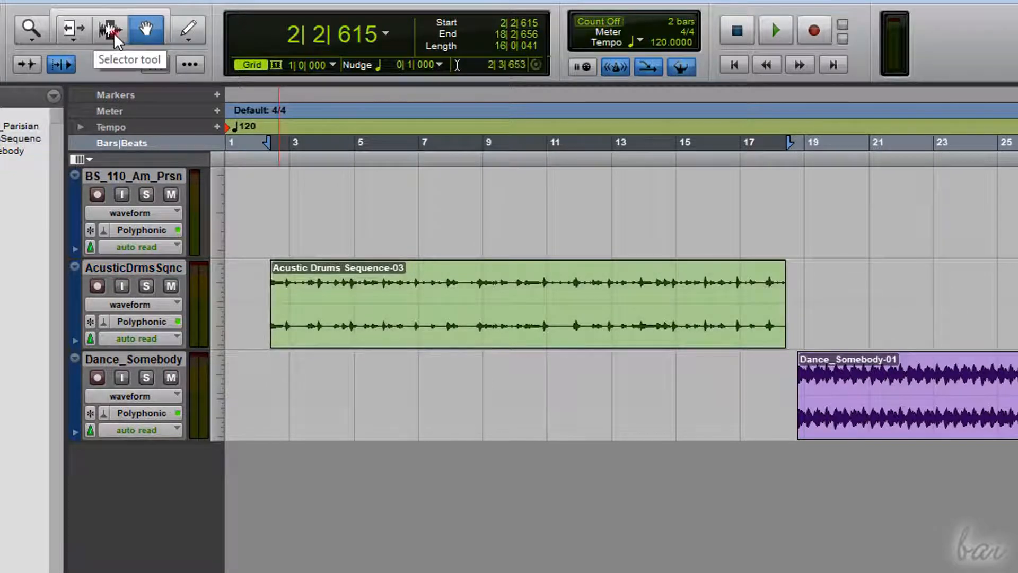
With the Selector tool, delete the drum clip sections 6|4|870 to 9|2|833 and 12|2|788 to 15|1|353, and undo both deletions.
{"action": "left_click", "coordinate": [110, 29]}
{"action": "left_click_drag", "start_coordinate": [417, 290], "coordinate": [498, 300]}
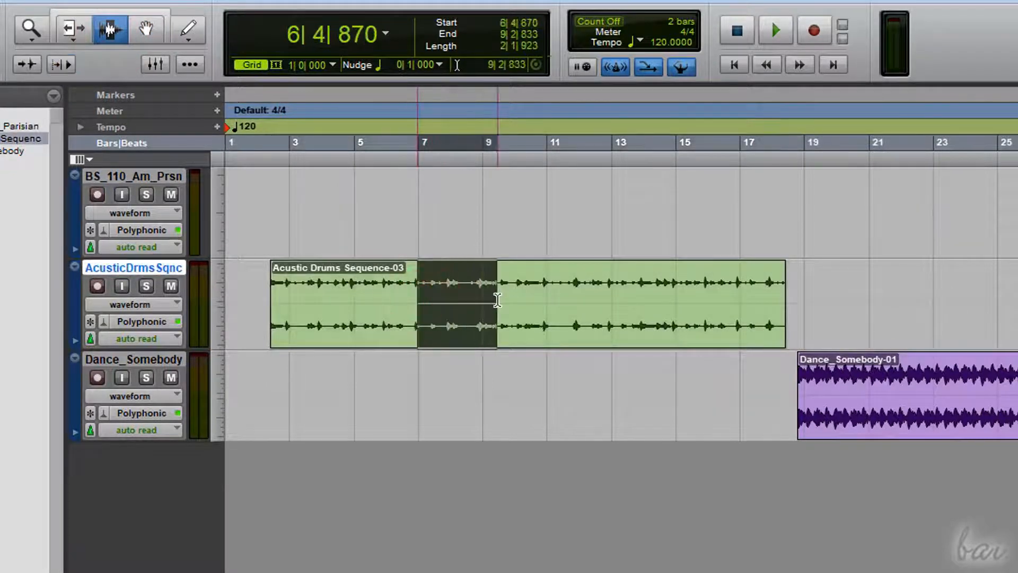
{"action": "key", "text": "Delete"}
{"action": "left_click_drag", "start_coordinate": [595, 295], "coordinate": [678, 300]}
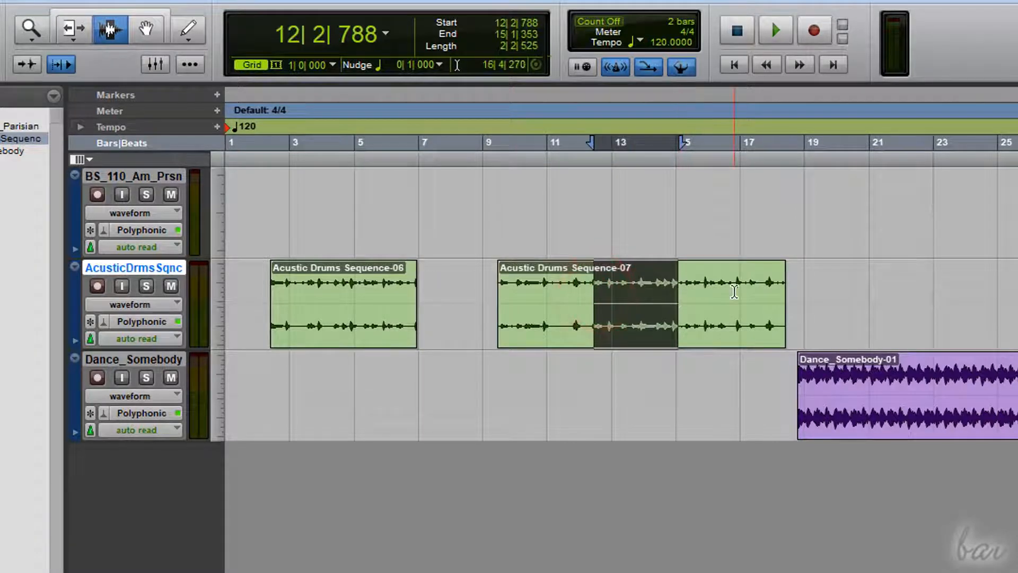
{"action": "key", "text": "Delete"}
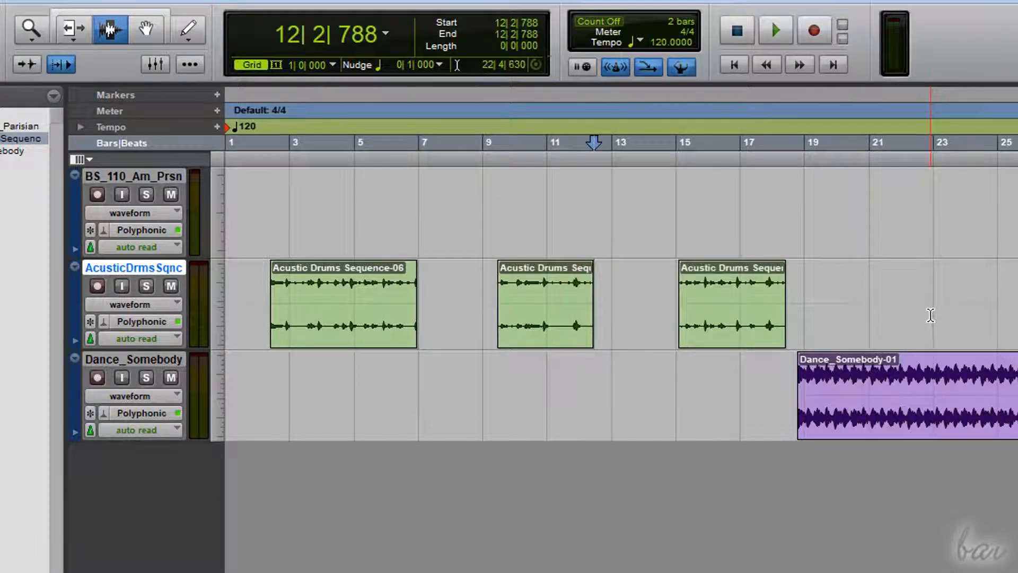
{"action": "key", "text": "ctrl+z"}
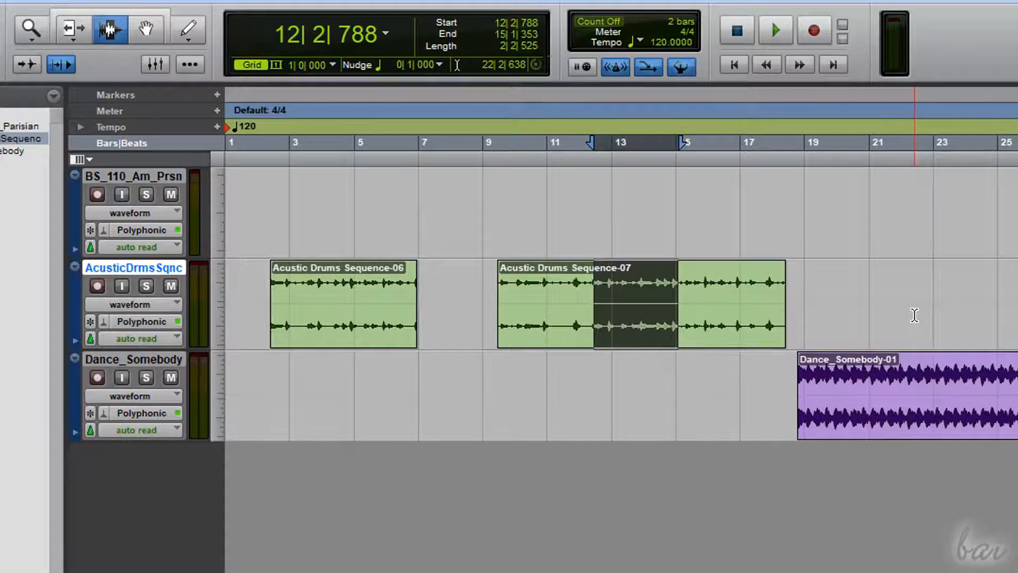
{"action": "key", "text": "ctrl+z"}
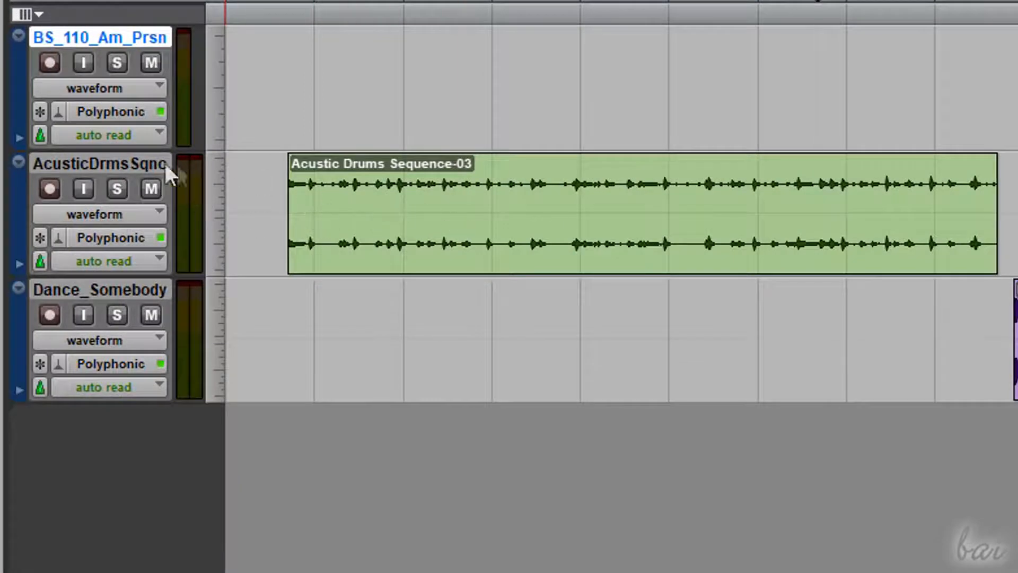
Select the AcusticDrmsSqnc track, and try its solo and mute controls while both clips play.
{"action": "left_click", "coordinate": [91, 163]}
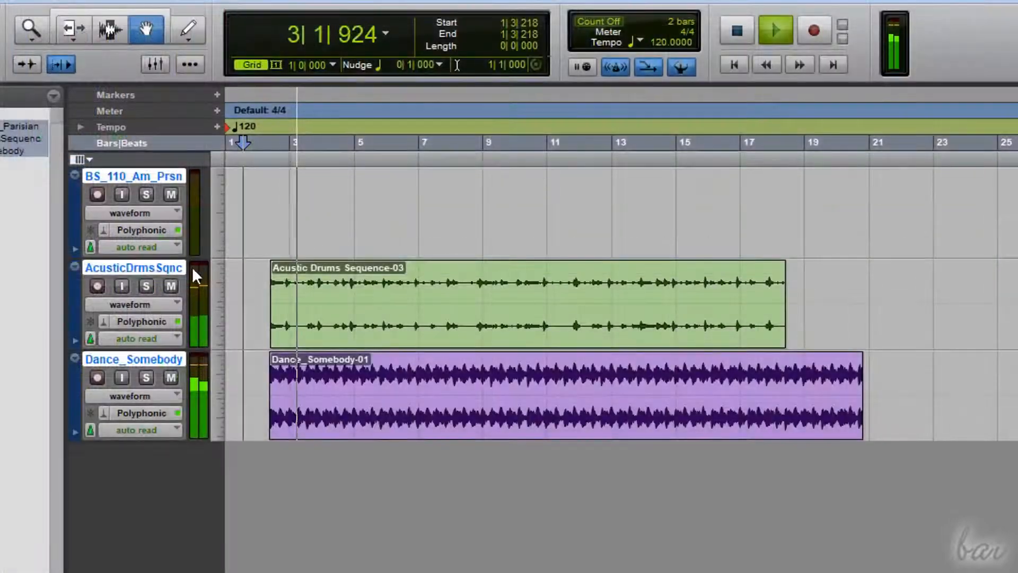
{"action": "left_click", "coordinate": [148, 286]}
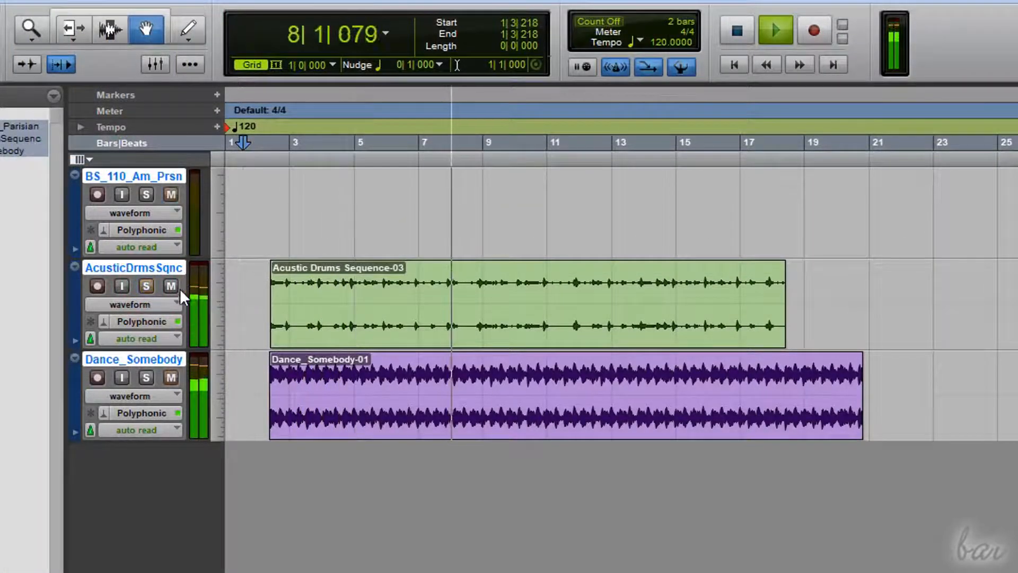
{"action": "left_click", "coordinate": [171, 285]}
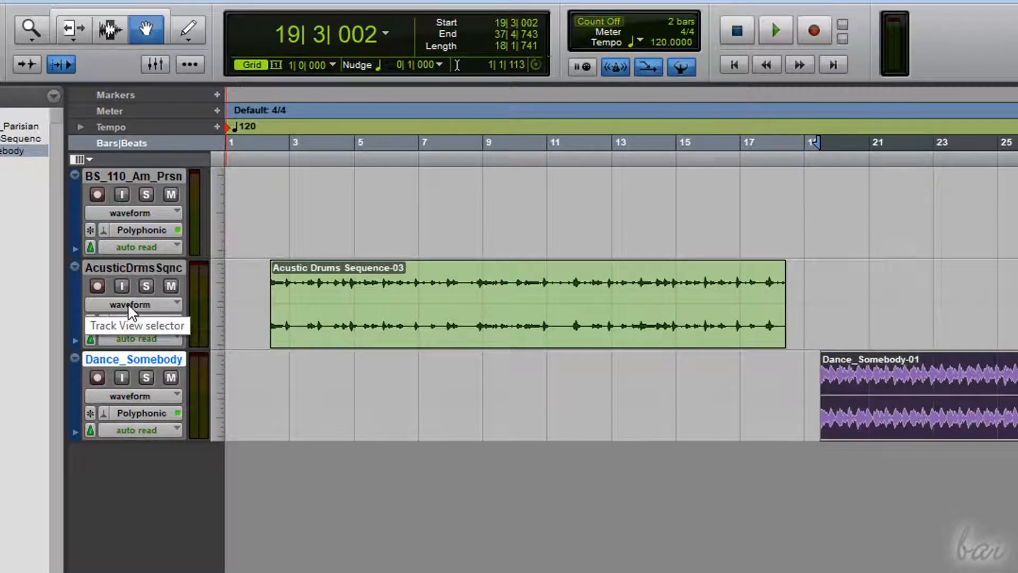
Choose the waveform view for the AcusticDrmsSqnc track and move its clip to start at 1|4|173.
{"action": "left_click", "coordinate": [131, 303]}
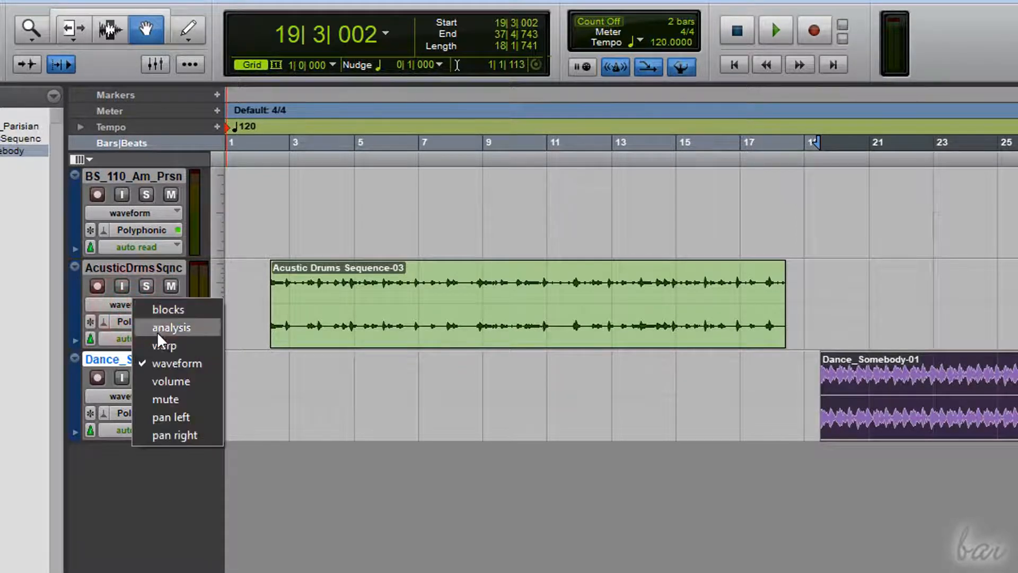
{"action": "left_click", "coordinate": [192, 363]}
{"action": "left_click_drag", "start_coordinate": [618, 315], "coordinate": [598, 314]}
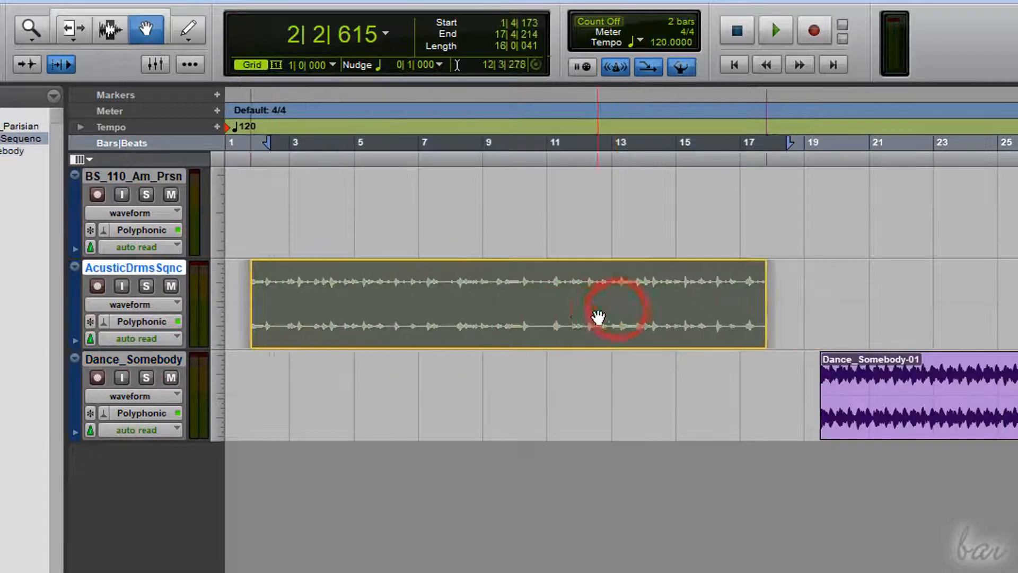
Switch the AcusticDrmsSqnc track to blocks view and deselect its clip.
{"action": "left_click", "coordinate": [163, 305]}
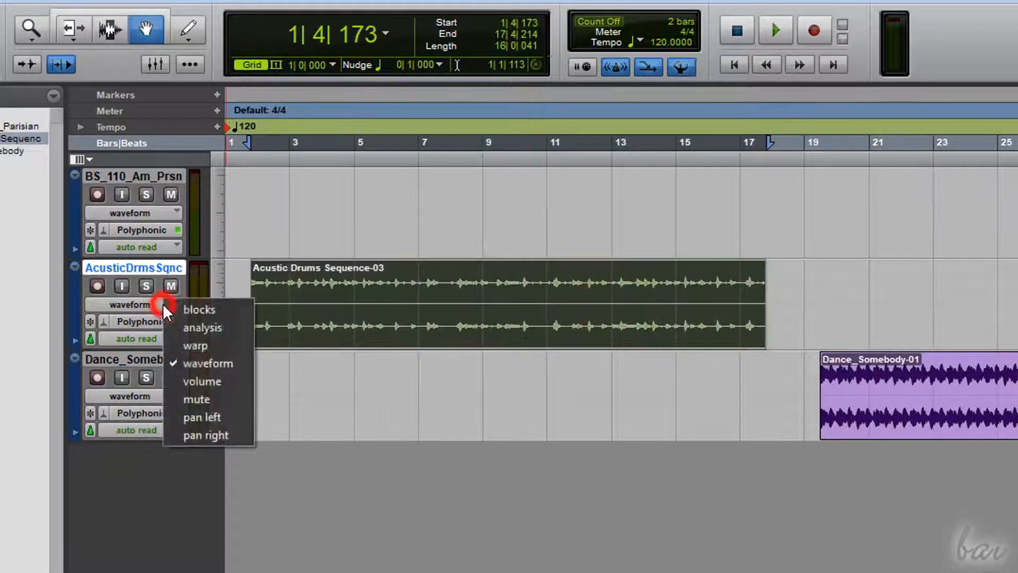
{"action": "left_click", "coordinate": [228, 312]}
{"action": "left_click", "coordinate": [341, 298]}
{"action": "left_click", "coordinate": [787, 293]}
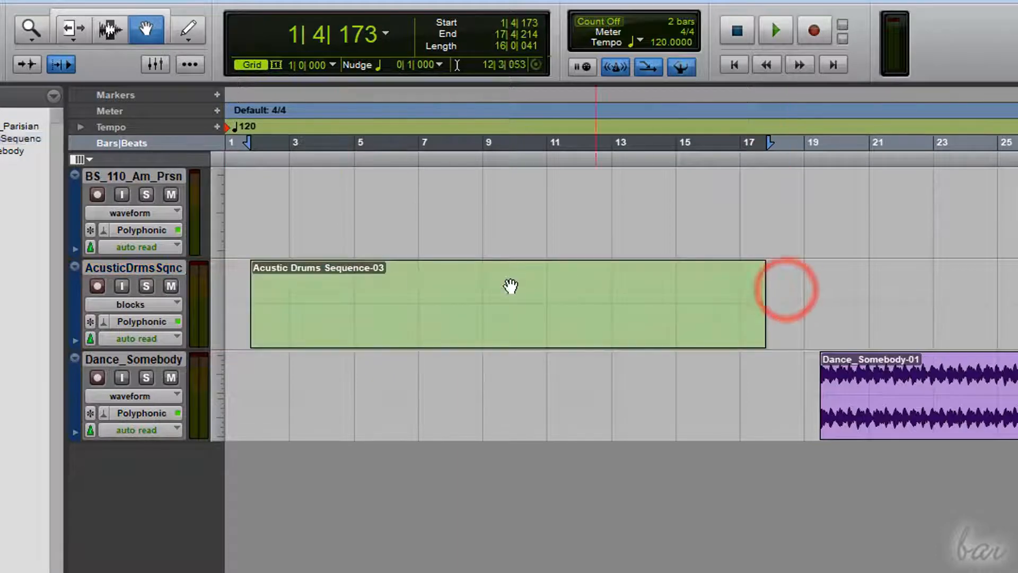
Switch the AcusticDrmsSqnc track to volume view and try reshaping its volume line over the drum clip with the Grabber tool.
{"action": "left_click", "coordinate": [168, 304]}
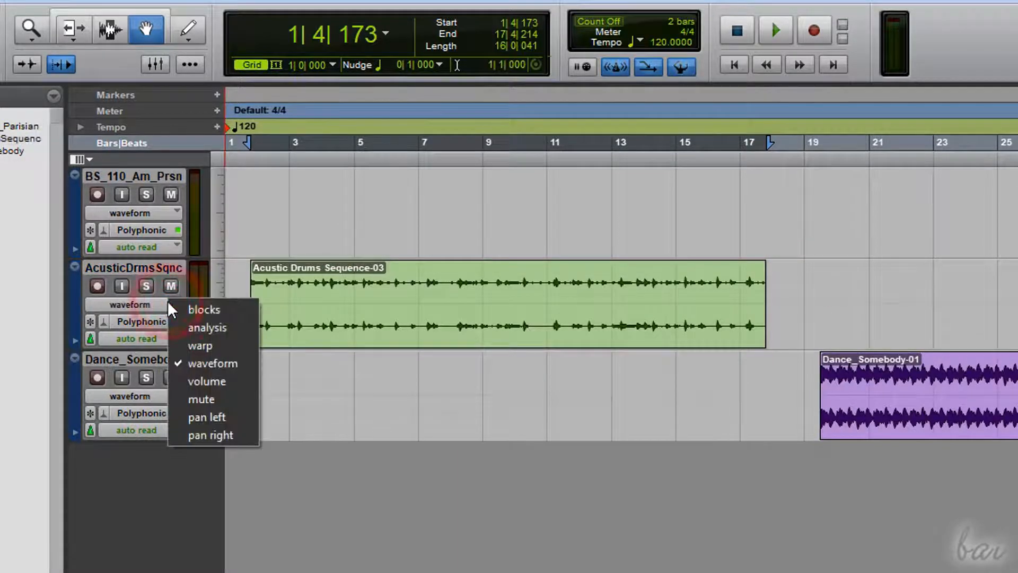
{"action": "left_click", "coordinate": [219, 381]}
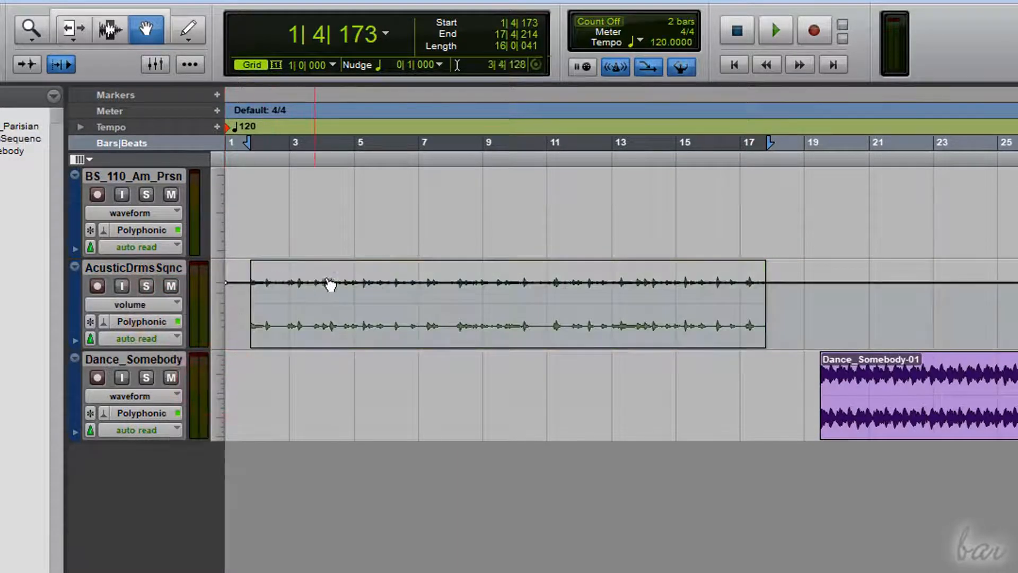
{"action": "left_click", "coordinate": [197, 417]}
{"action": "left_click_drag", "start_coordinate": [351, 283], "coordinate": [351, 326]}
{"action": "mouse_move", "coordinate": [541, 327]}
{"action": "left_mouse_down"}
{"action": "mouse_move", "coordinate": [544, 272]}
{"action": "mouse_move", "coordinate": [397, 274]}
{"action": "left_mouse_up"}
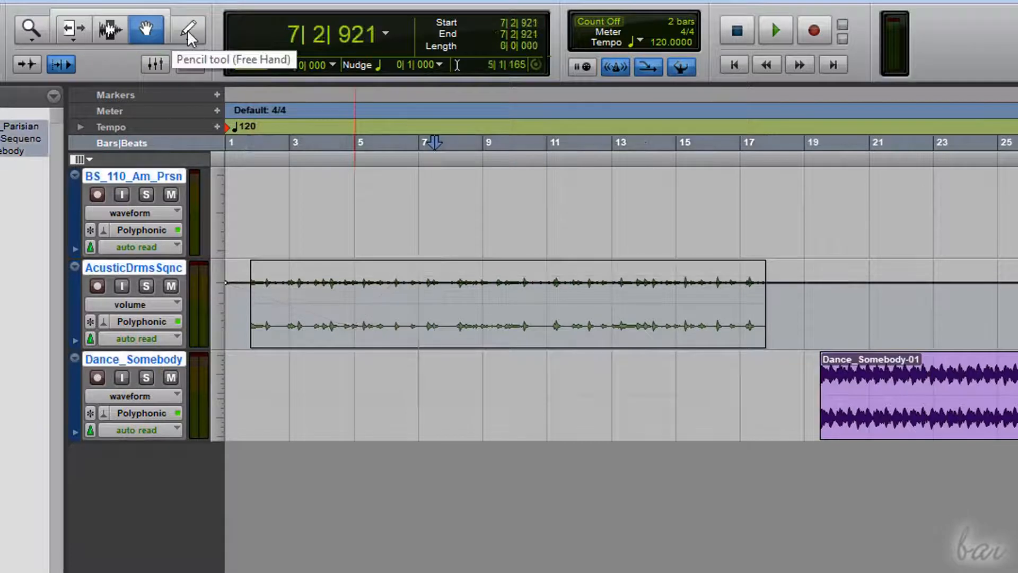
With the free-hand Pencil tool, draw a volume curve that dips and then rises across the drum clip from about bar 2 to bar 8.
{"action": "left_click", "coordinate": [188, 29]}
{"action": "left_click_drag", "start_coordinate": [255, 281], "coordinate": [330, 313]}
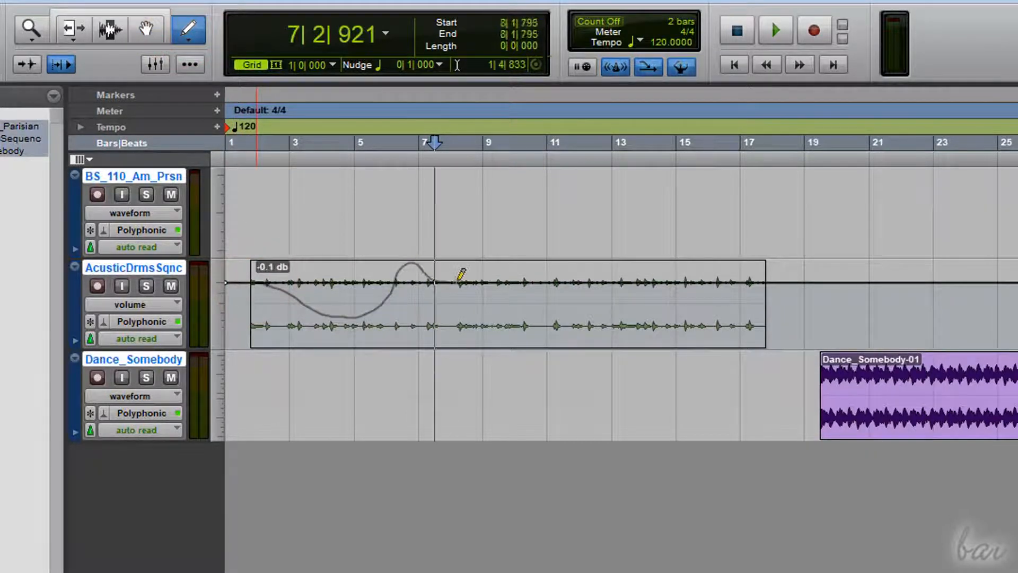
{"action": "left_click_drag", "start_coordinate": [461, 274], "coordinate": [464, 273]}
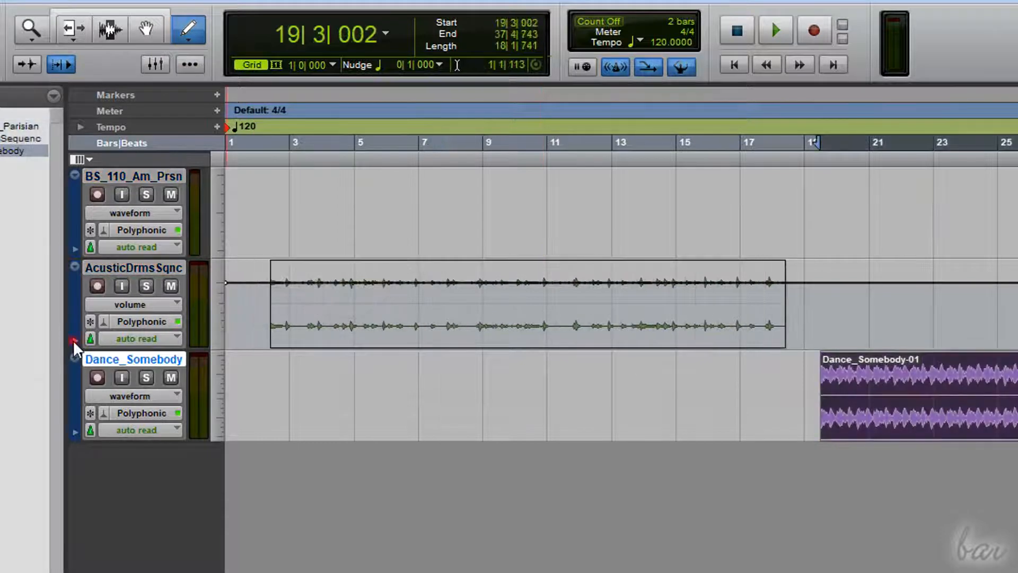
Show the automation lanes under the AcusticDrmsSqnc track, add a second lane for pan, and draw automation from about bar 7 to bar 10.
{"action": "left_click", "coordinate": [75, 340]}
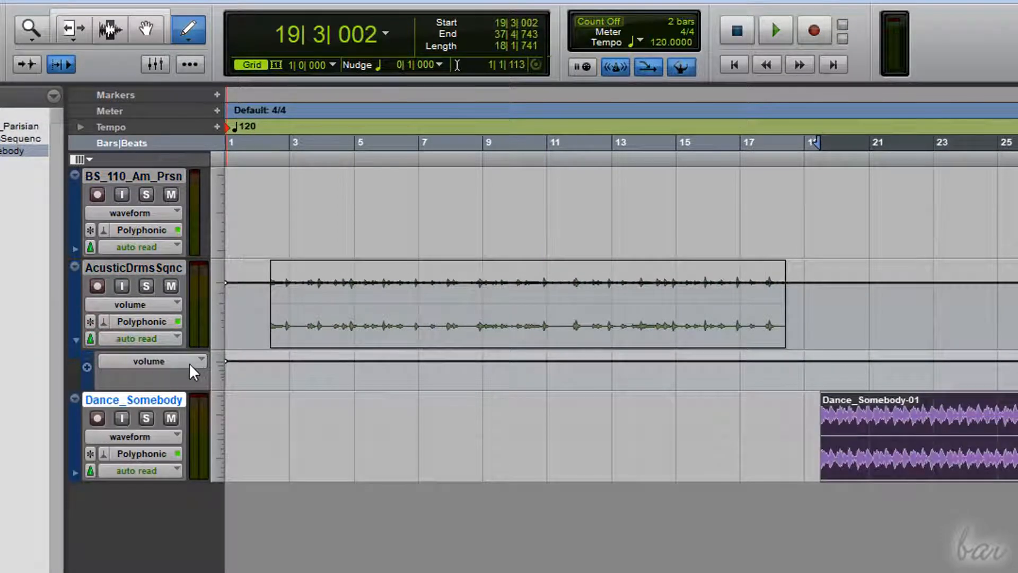
{"action": "left_click", "coordinate": [87, 367]}
{"action": "left_click", "coordinate": [157, 403]}
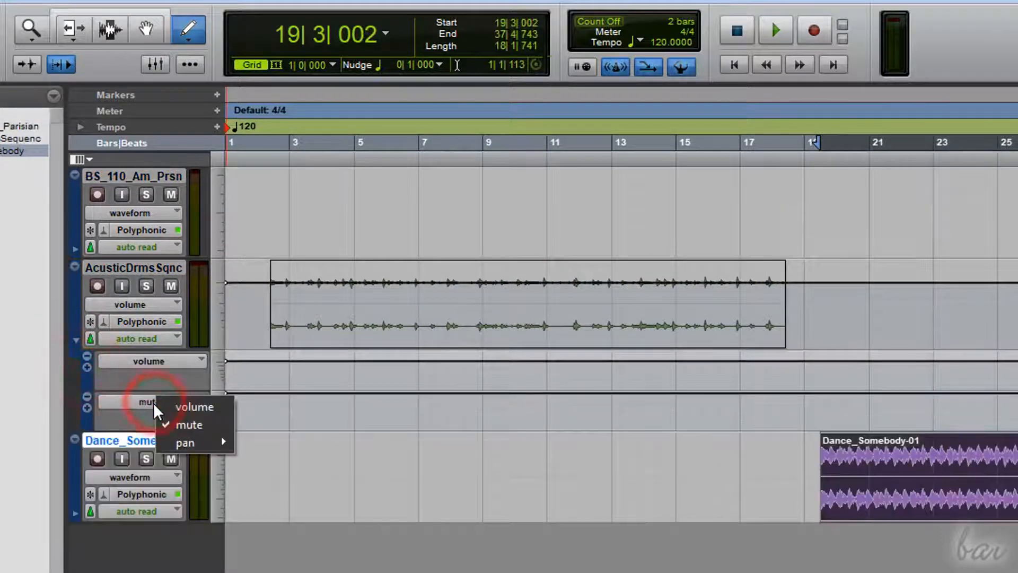
{"action": "left_click", "coordinate": [193, 440]}
{"action": "left_click_drag", "start_coordinate": [419, 407], "coordinate": [526, 392]}
Select the timeline range from 4|3|510 to 8|1|458, set playback mode to Loop, and play the range.
{"action": "left_click", "coordinate": [774, 30]}
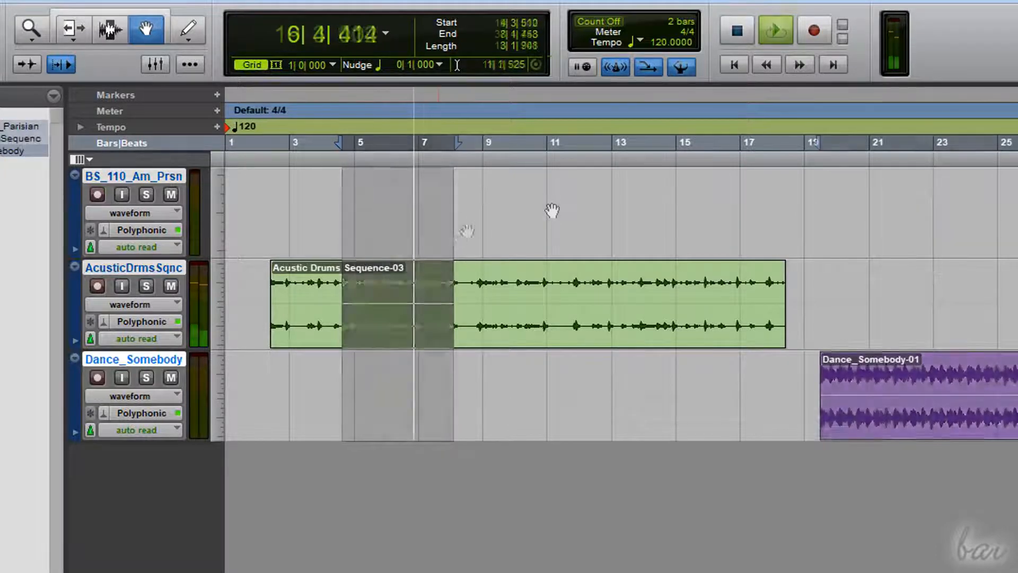
{"action": "left_click_drag", "start_coordinate": [342, 137], "coordinate": [455, 143]}
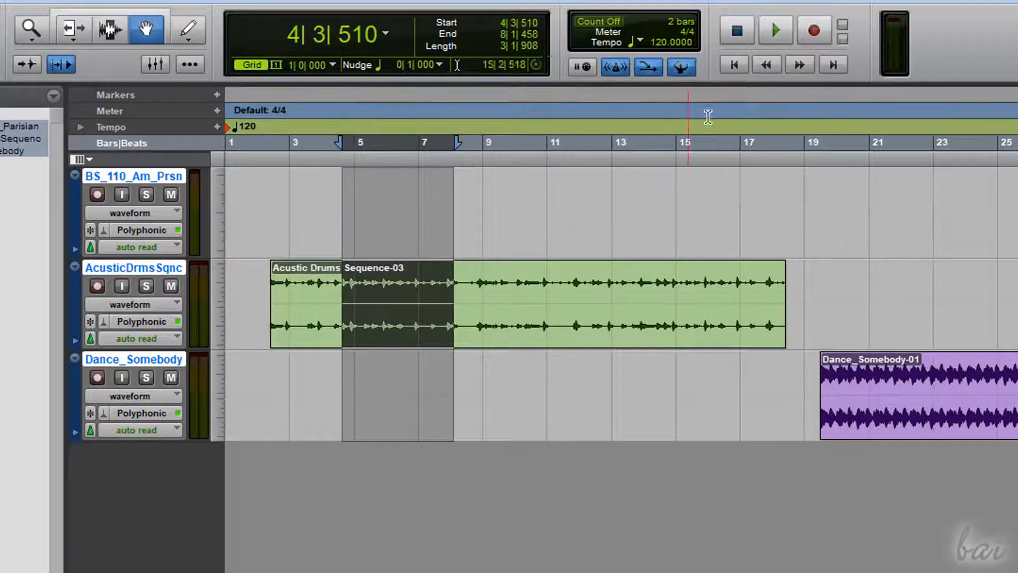
{"action": "right_click", "coordinate": [782, 30]}
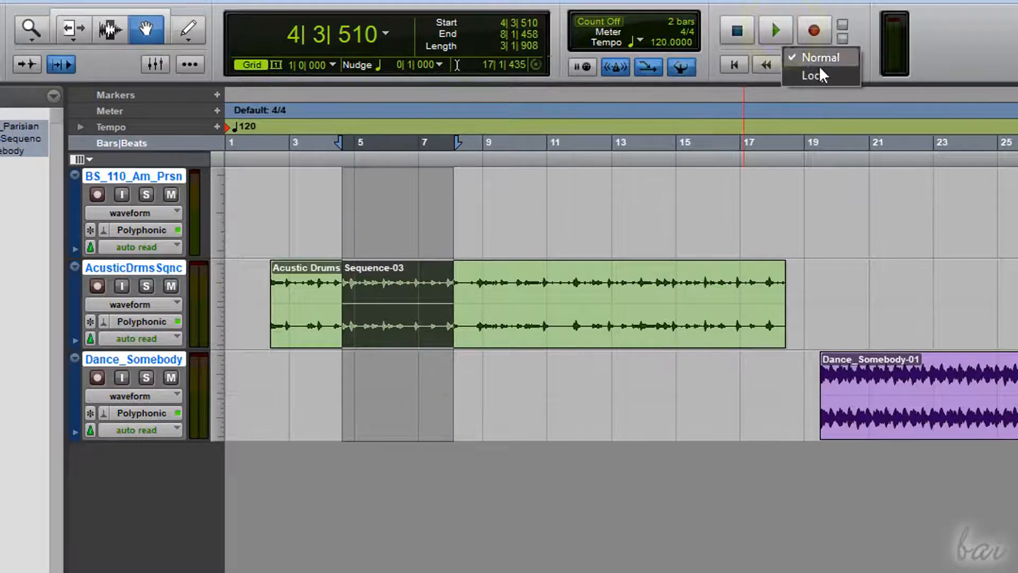
{"action": "left_click", "coordinate": [825, 74]}
{"action": "left_click", "coordinate": [779, 30]}
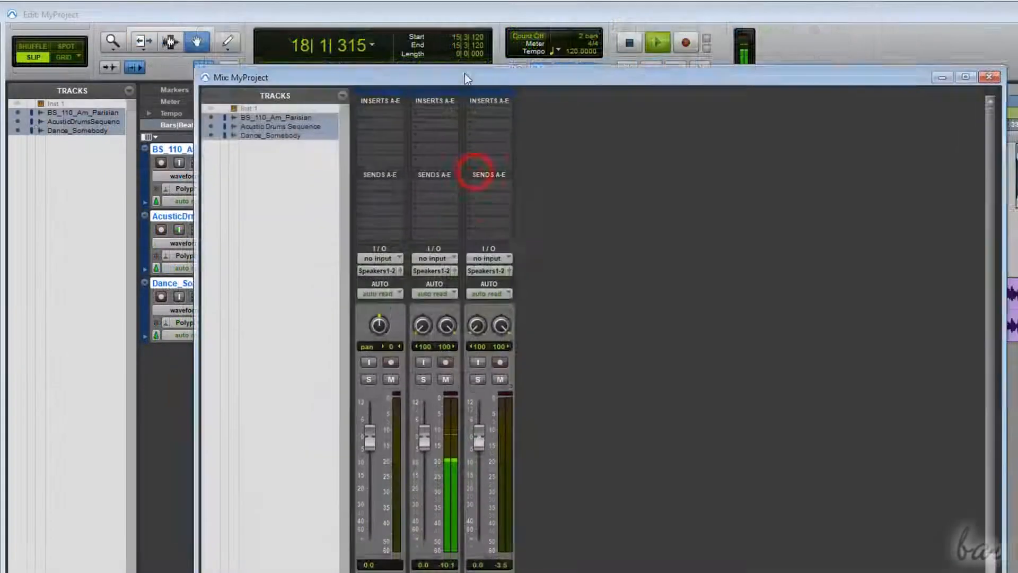
Show the Mix window for MyProject, move it up to view the whole channel strips, and close it.
{"action": "left_click_drag", "start_coordinate": [464, 79], "coordinate": [469, 24]}
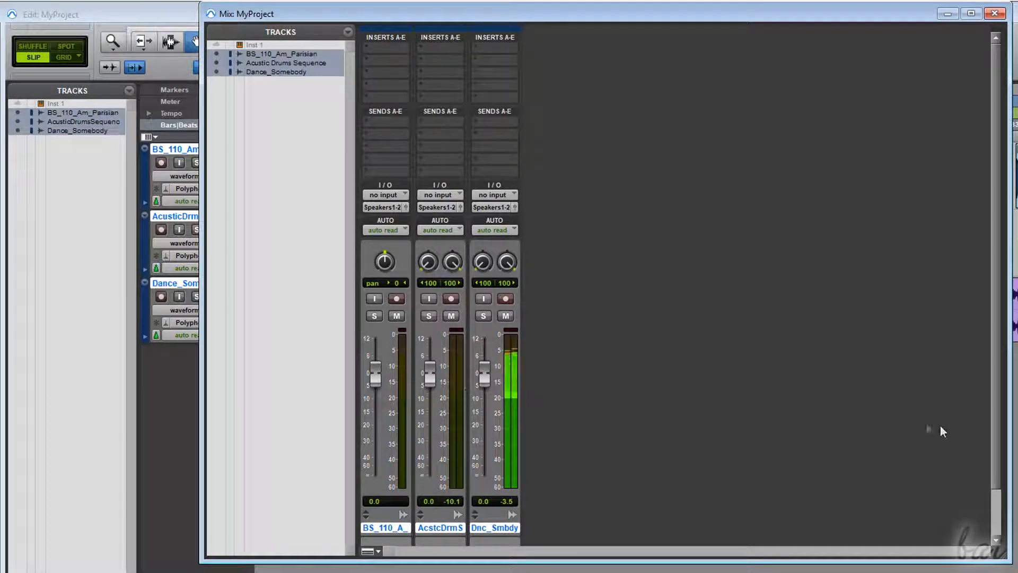
{"action": "left_click_drag", "start_coordinate": [994, 394], "coordinate": [963, 297]}
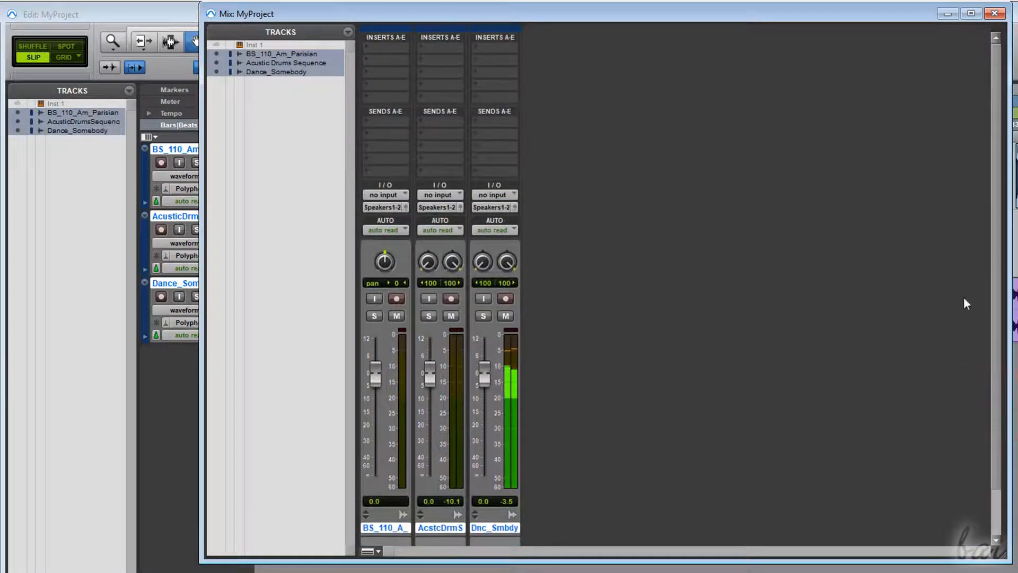
{"action": "left_click", "coordinate": [995, 14]}
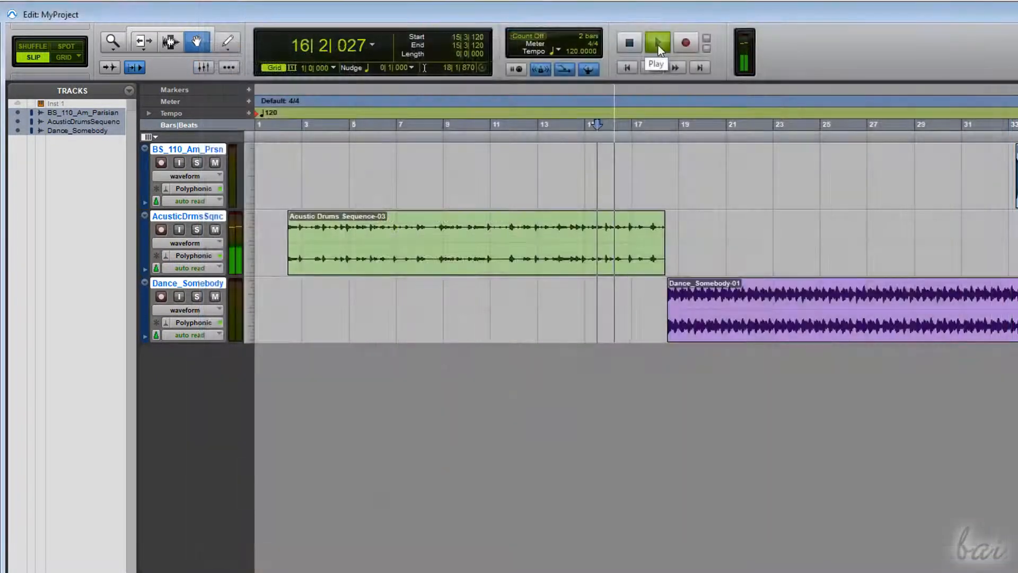
{"action": "left_click", "coordinate": [203, 71]}
{"action": "left_click_drag", "start_coordinate": [469, 167], "coordinate": [469, 18]}
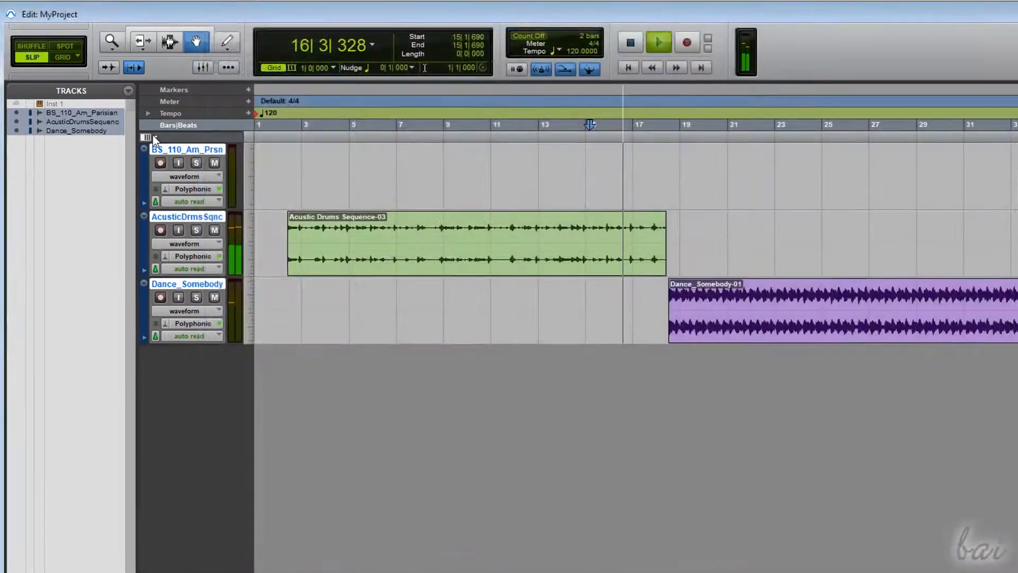
Display the Inserts A-E, Sends A-E and I/O columns beside the tracks in the Edit window.
{"action": "left_click", "coordinate": [147, 137]}
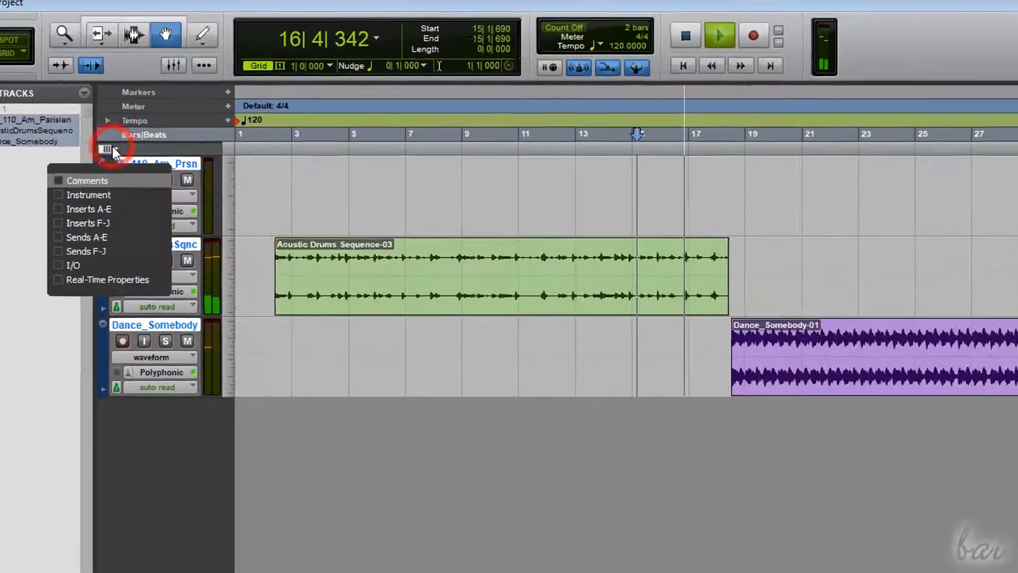
{"action": "left_click", "coordinate": [24, 224]}
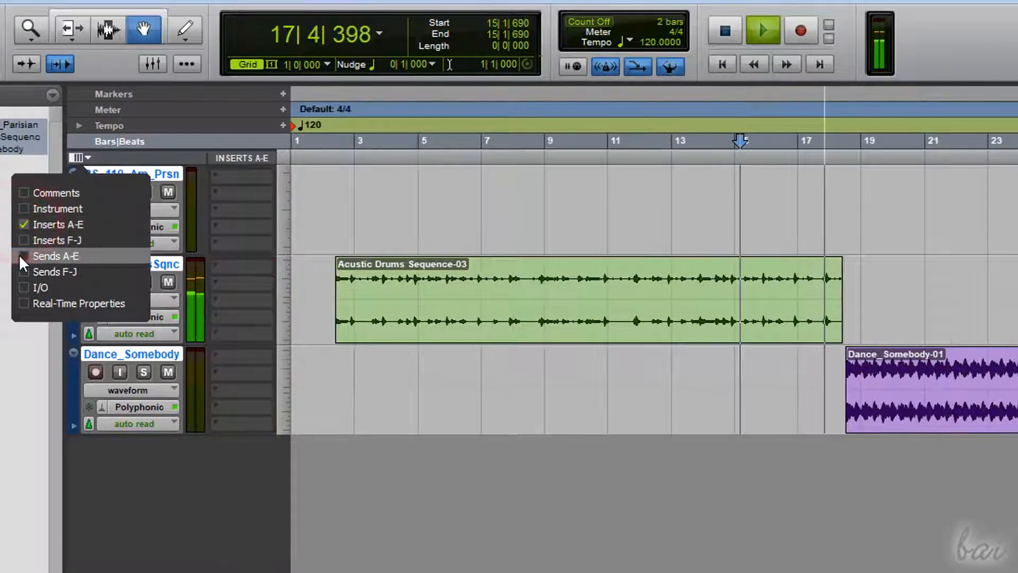
{"action": "left_click", "coordinate": [21, 255]}
{"action": "left_click", "coordinate": [25, 285]}
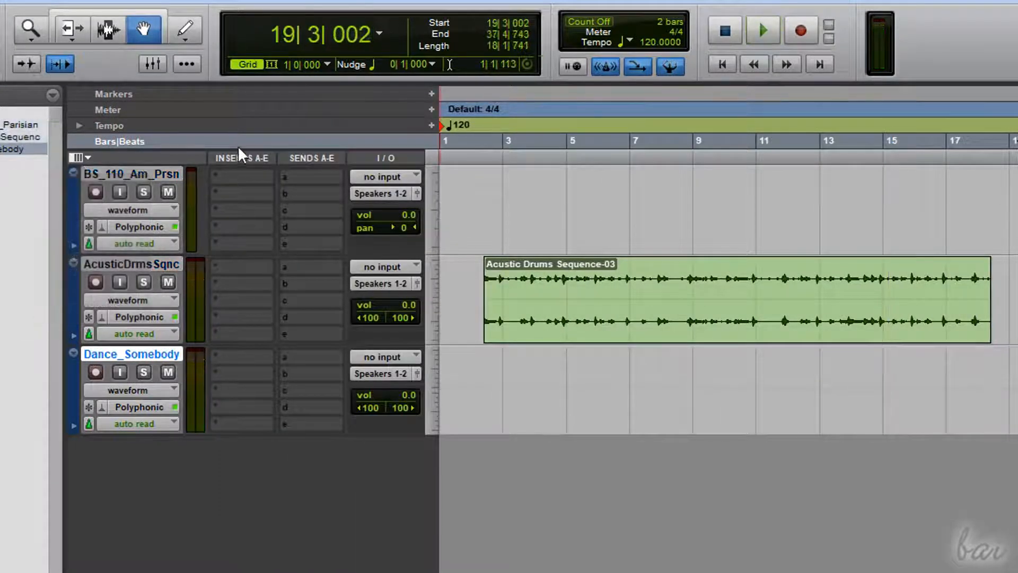
Insert the multichannel reverb plug-in D-Verb (stereo) in the first insert slot of the AcusticDrmsSqnc track.
{"action": "left_click", "coordinate": [250, 266]}
{"action": "mouse_move", "coordinate": [344, 316]}
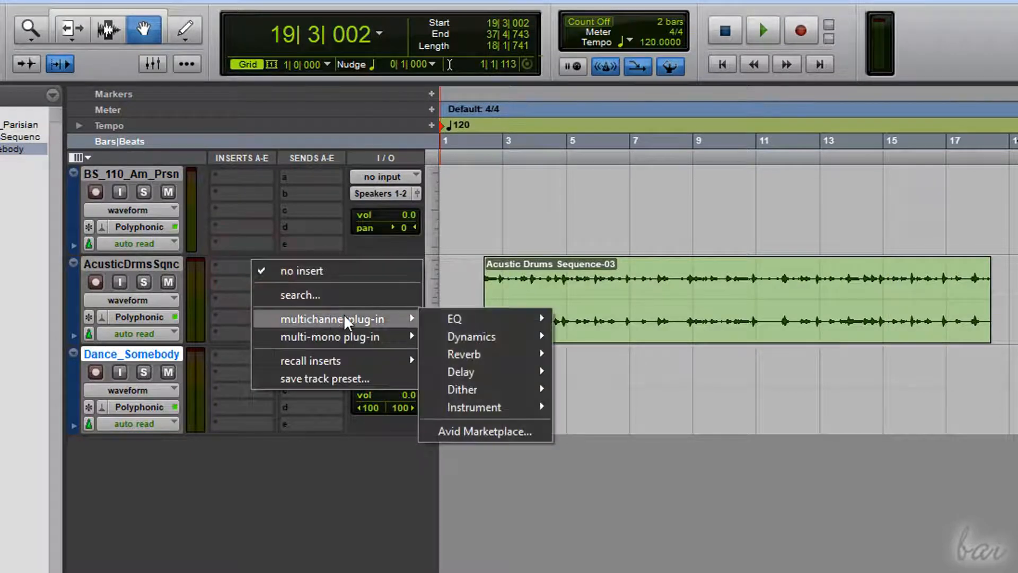
{"action": "mouse_move", "coordinate": [513, 353]}
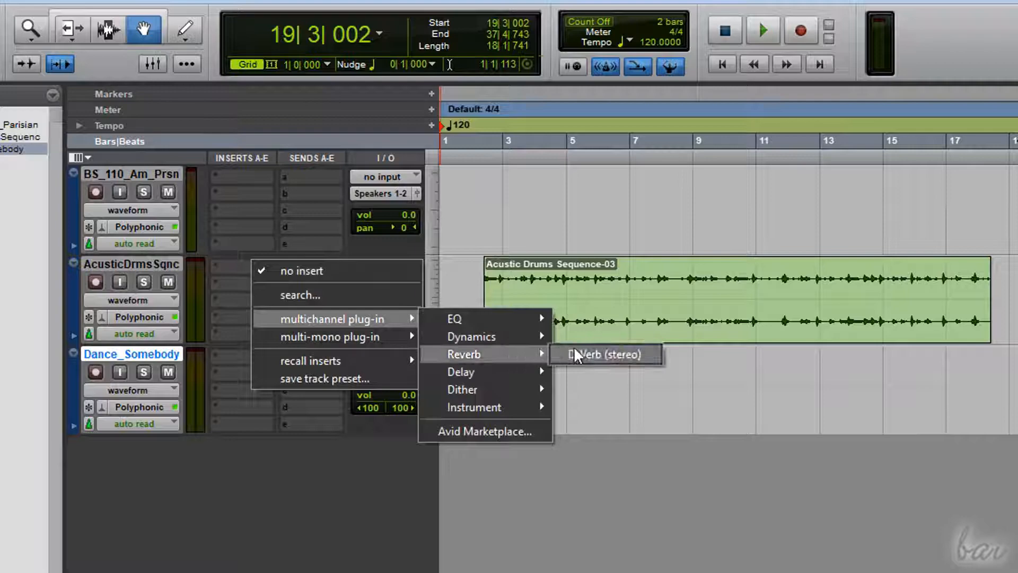
{"action": "left_click", "coordinate": [608, 352]}
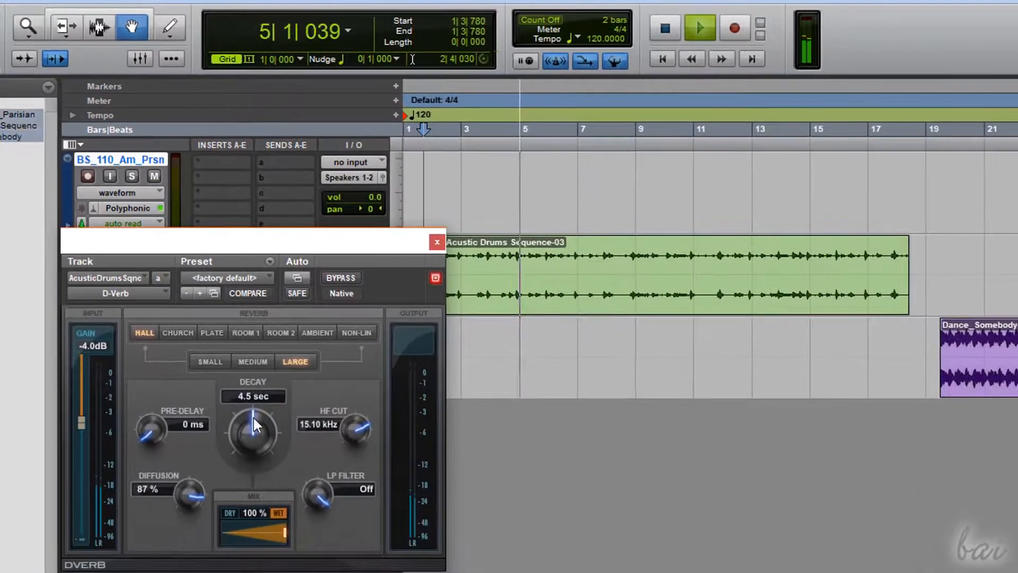
Adjust the D-Verb decay to about 4.6 sec and step forward through the plug-in's presets, past Canned.
{"action": "left_click_drag", "start_coordinate": [253, 418], "coordinate": [238, 403]}
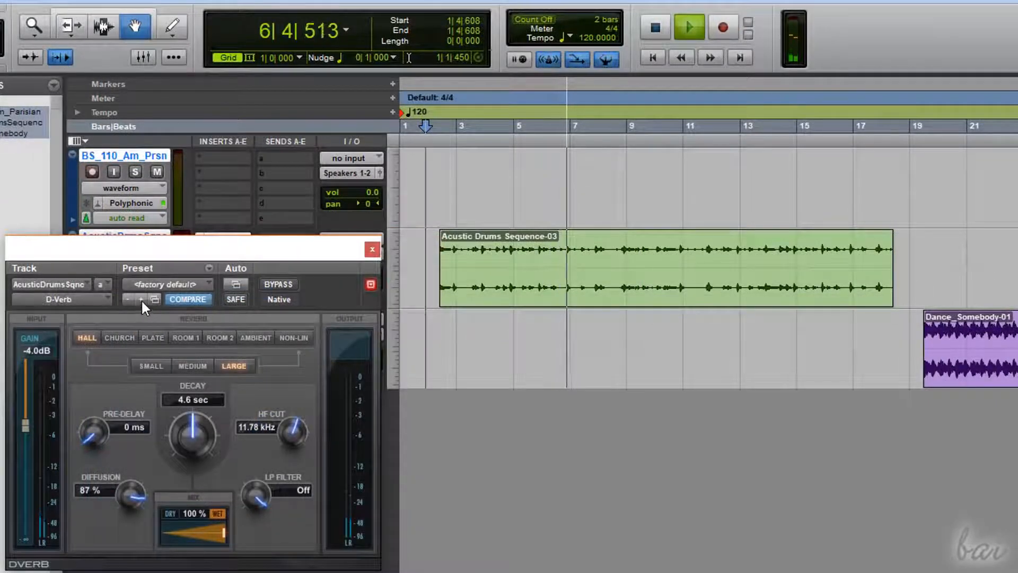
{"action": "left_click", "coordinate": [141, 299]}
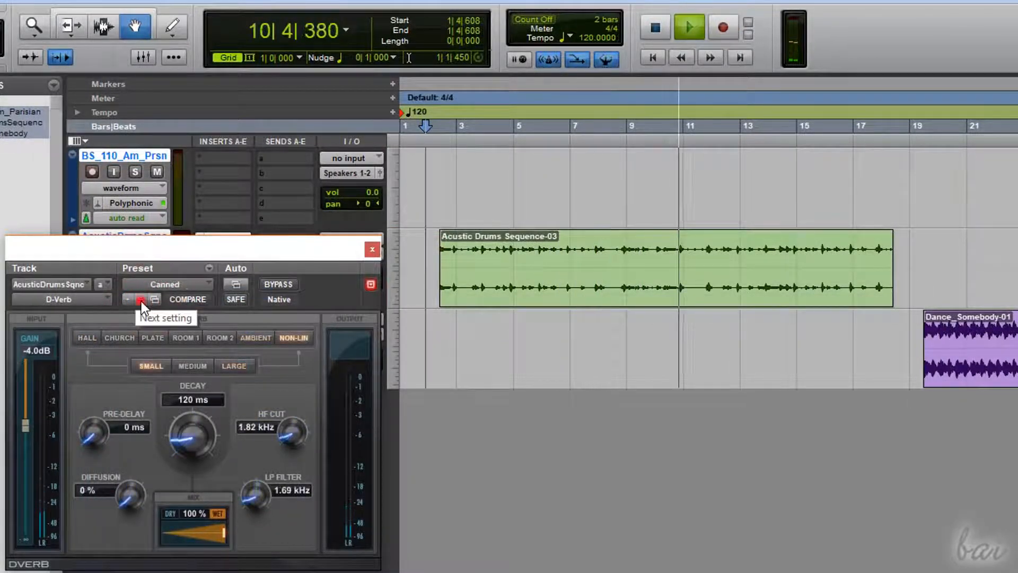
{"action": "left_click", "coordinate": [141, 301]}
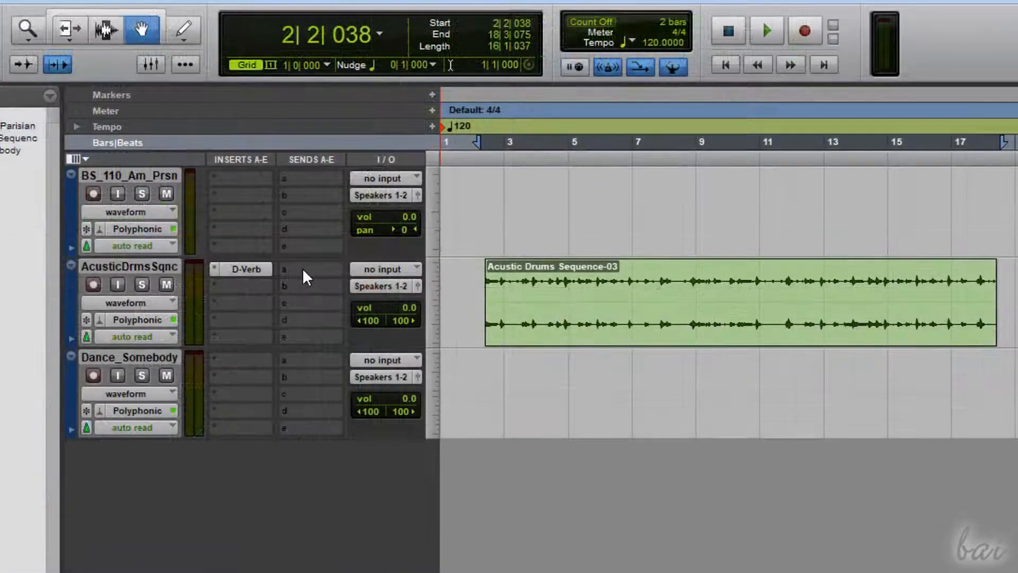
Examine the output and bus destinations available for send a on the AcusticDrmsSqnc track.
{"action": "left_click", "coordinate": [302, 268]}
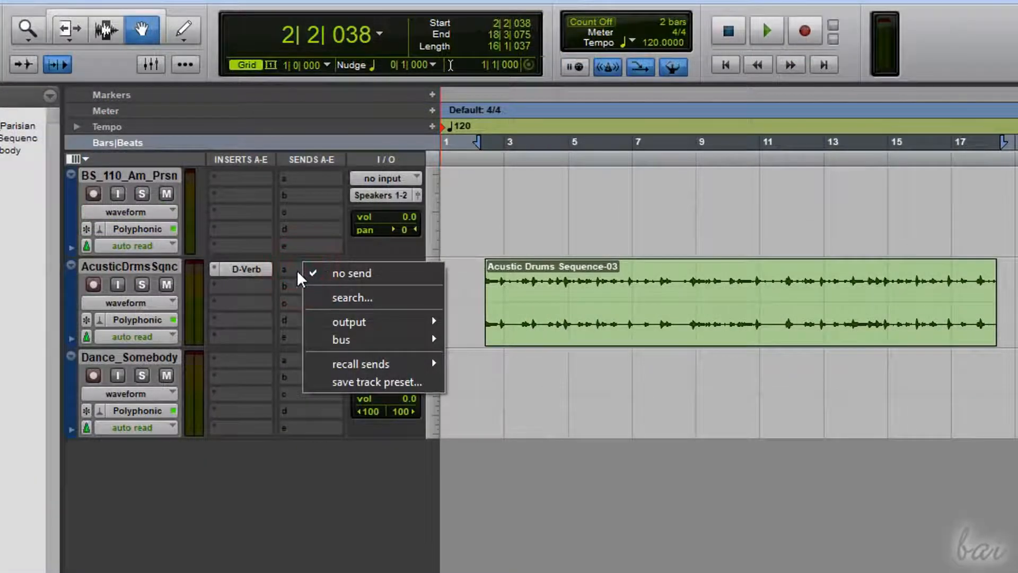
{"action": "mouse_move", "coordinate": [365, 313]}
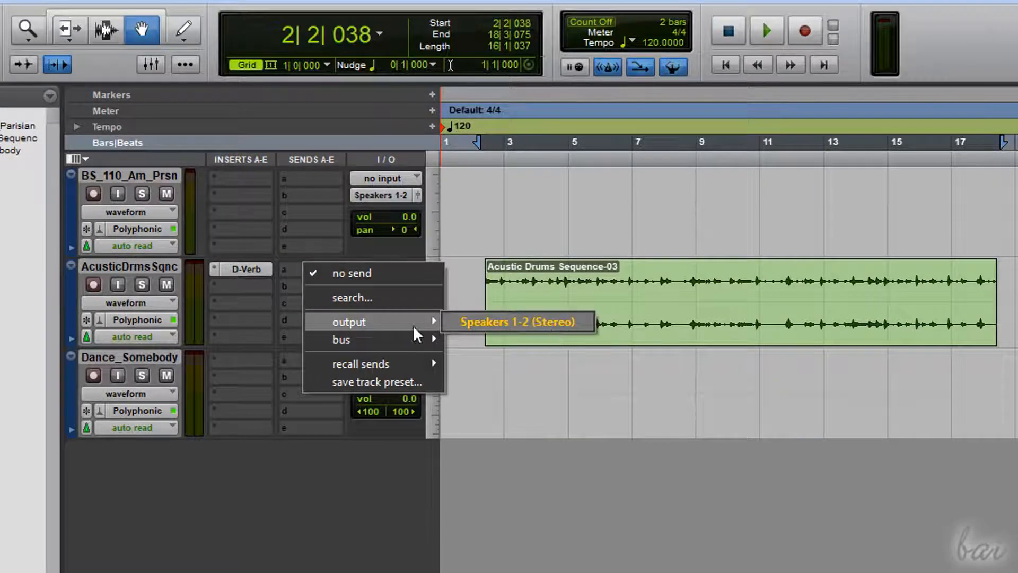
{"action": "mouse_move", "coordinate": [396, 342]}
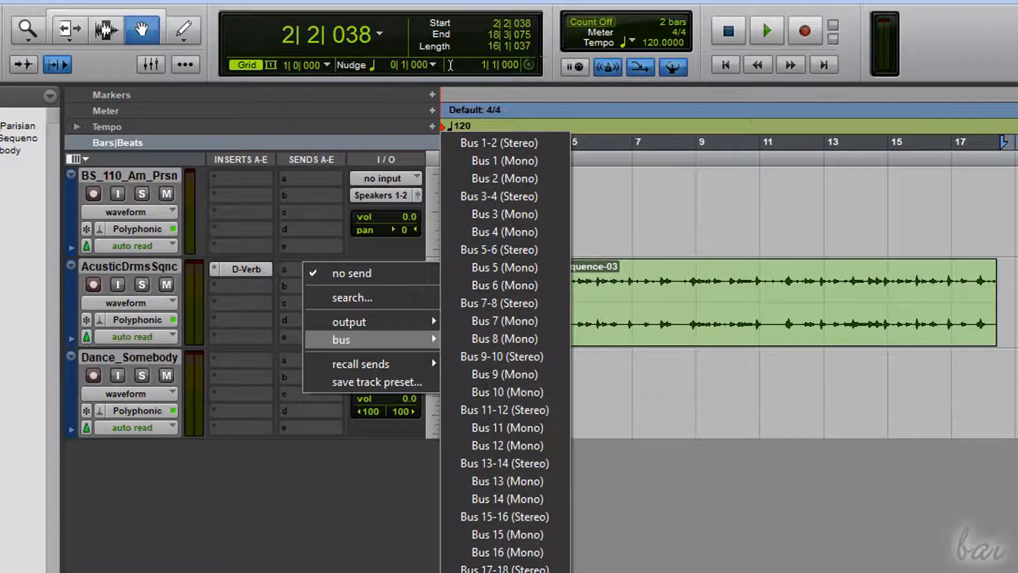
{"action": "left_click", "coordinate": [518, 268]}
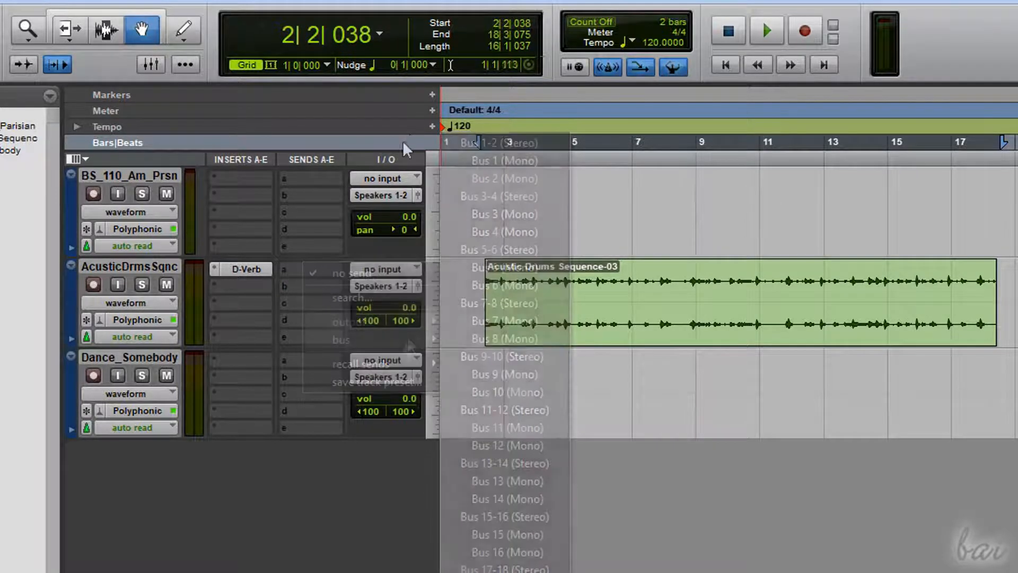
Check the AcusticDrmsSqnc track's input choices, choose Speakers 1-2 (Stereo) as its output, and play the project for a few bars.
{"action": "left_click", "coordinate": [395, 272]}
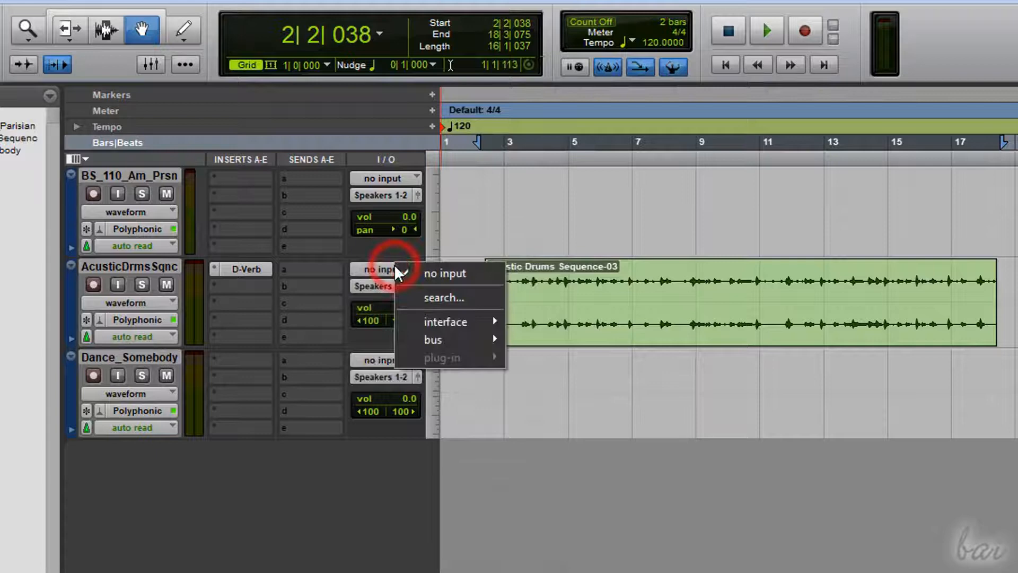
{"action": "left_click", "coordinate": [375, 288]}
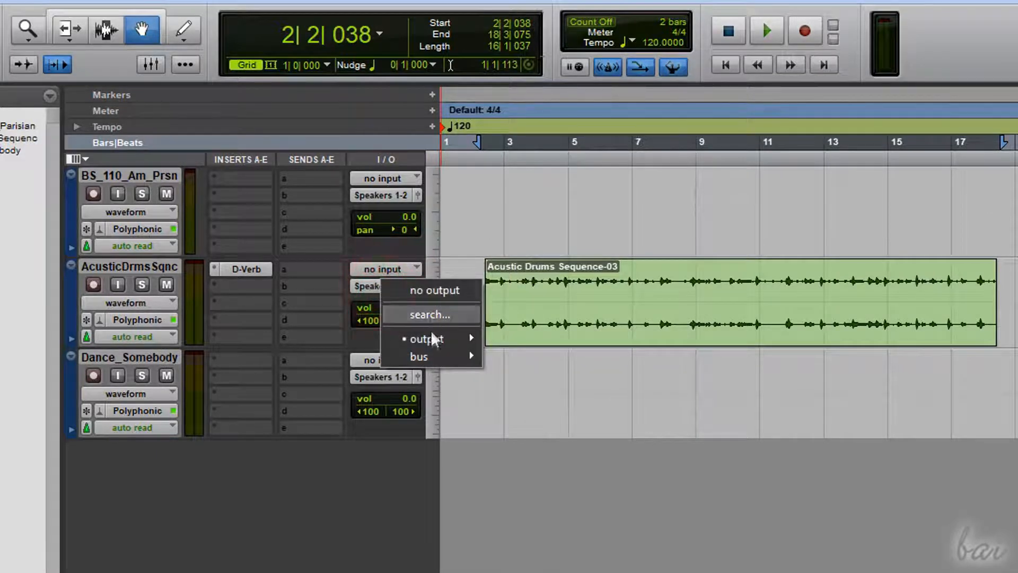
{"action": "mouse_move", "coordinate": [435, 339]}
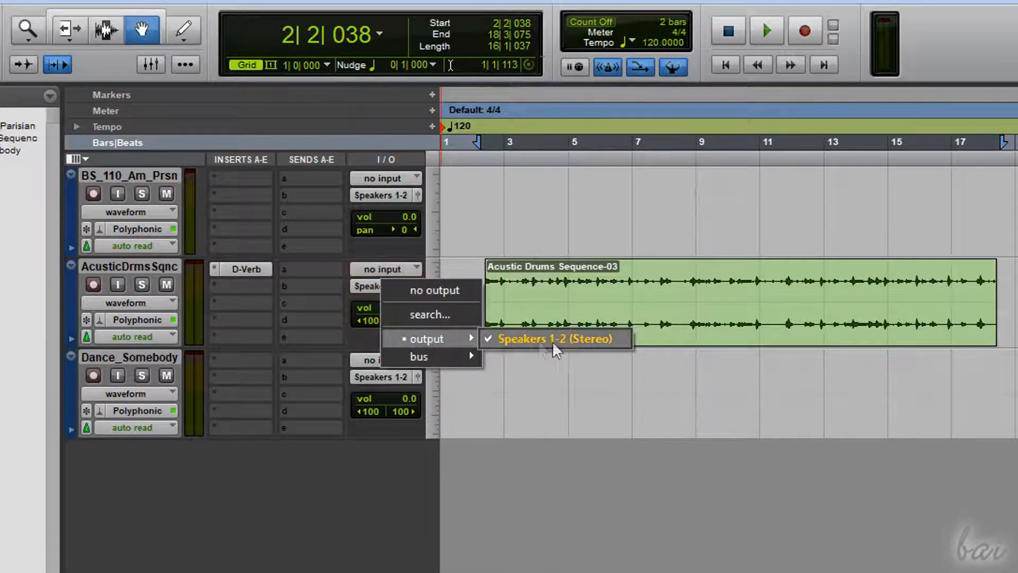
{"action": "left_click", "coordinate": [523, 342]}
{"action": "left_click", "coordinate": [765, 33]}
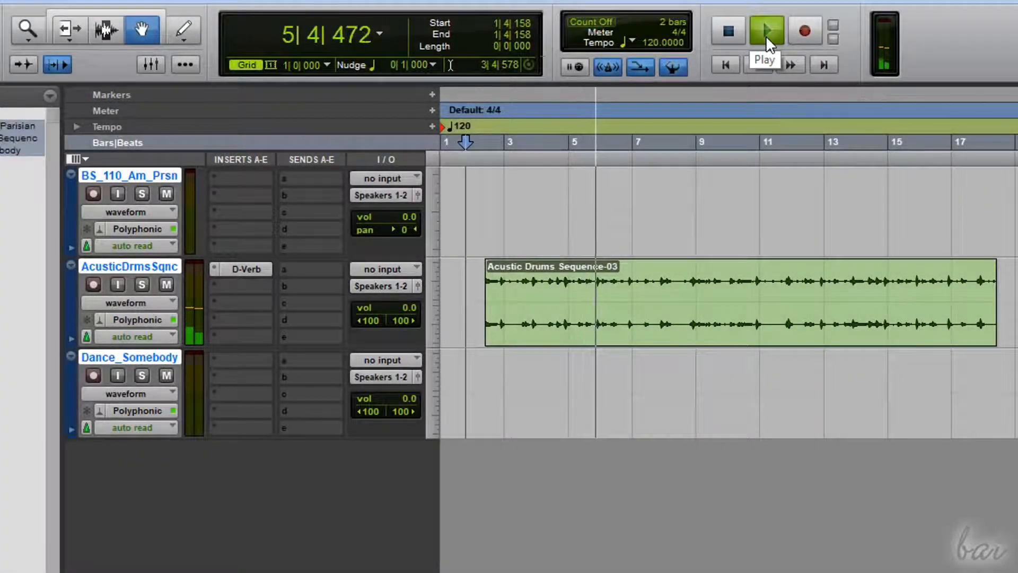
{"action": "left_click", "coordinate": [733, 28]}
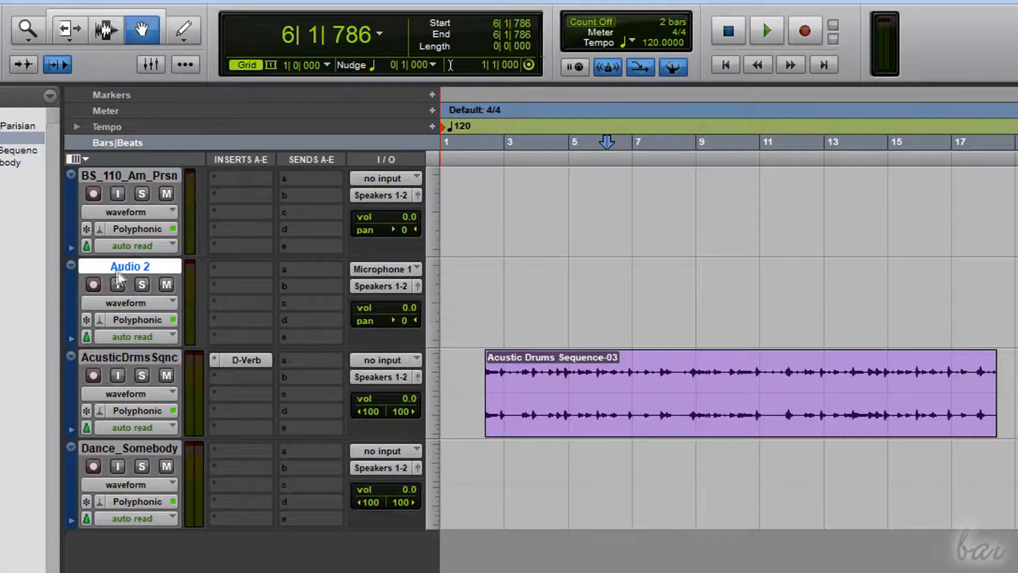
Set the Audio 2 track's input to the Microphone 1 interface channel.
{"action": "left_click", "coordinate": [399, 270]}
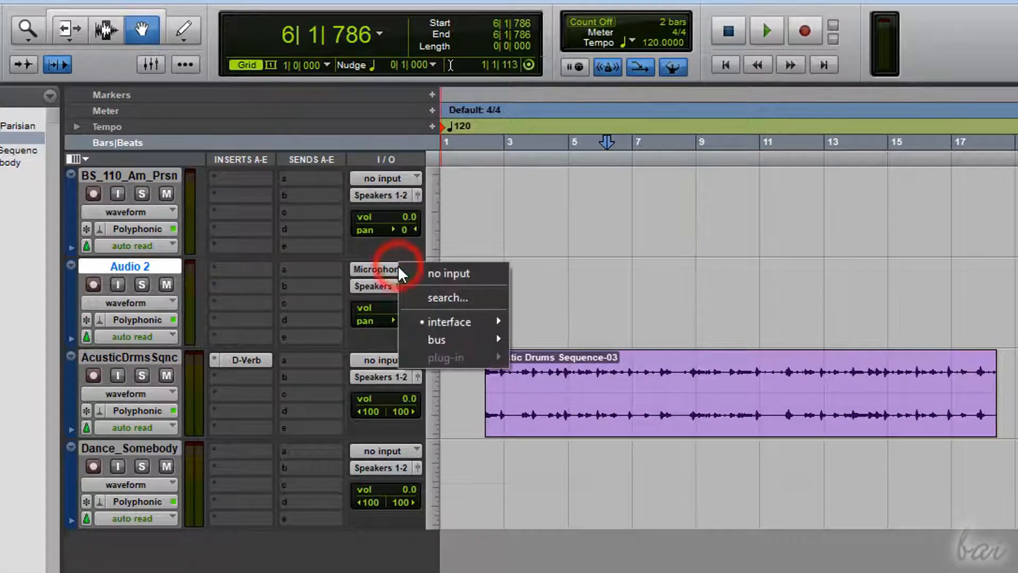
{"action": "mouse_move", "coordinate": [448, 322]}
{"action": "left_click", "coordinate": [567, 321]}
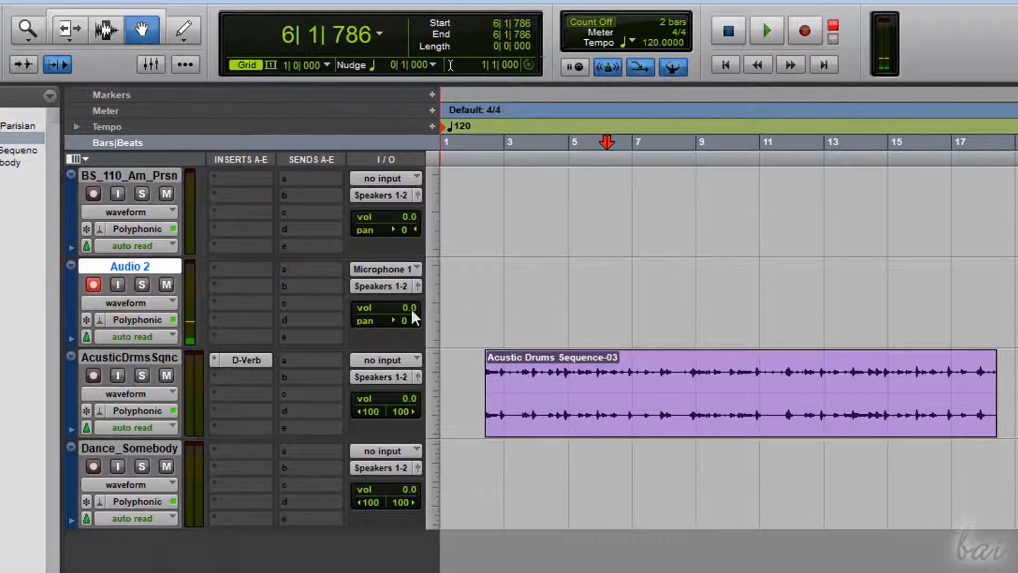
Record microphone audio on the armed Audio 2 track from 6|1|786 to about bar 10.
{"action": "left_click", "coordinate": [810, 30]}
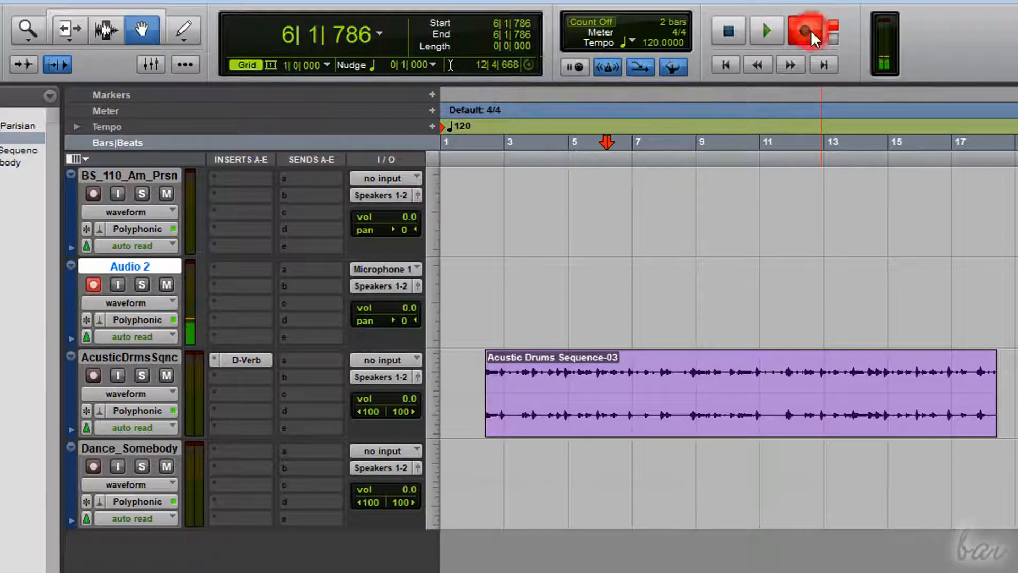
{"action": "left_click", "coordinate": [772, 33]}
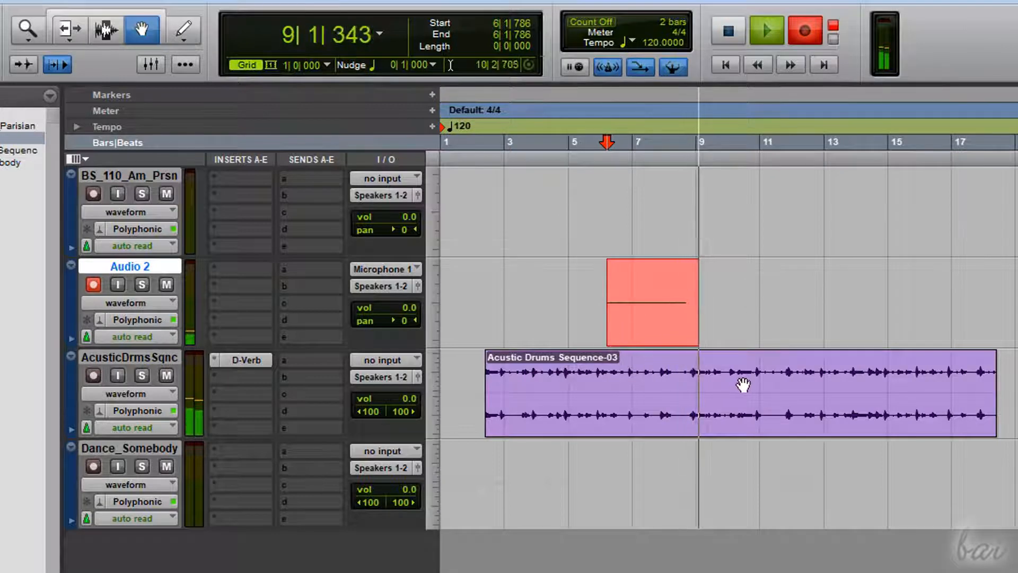
{"action": "left_click", "coordinate": [730, 30]}
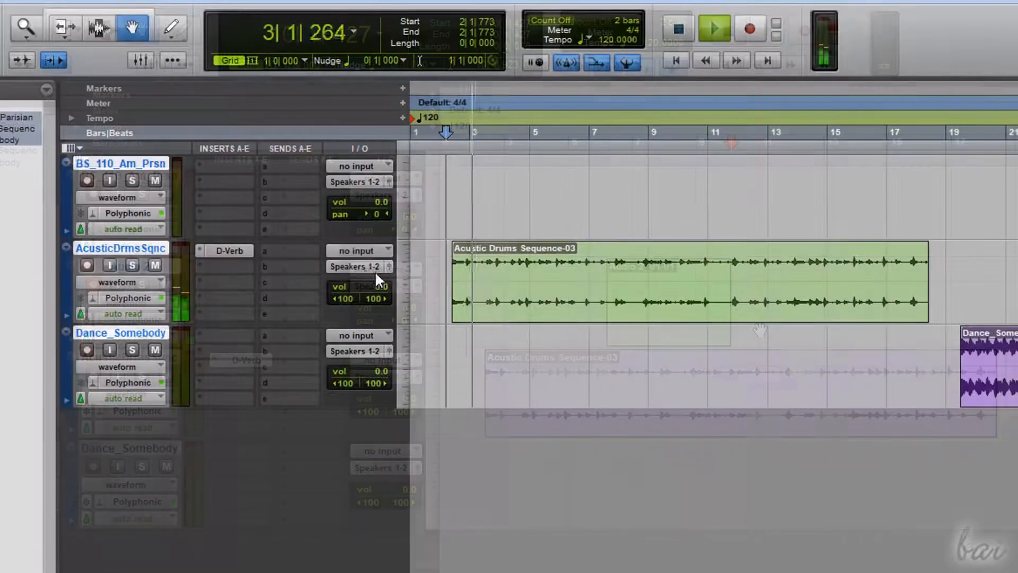
Open the AcusticDrmsSqnc track's output window and place it over the inserts and sends columns.
{"action": "left_click", "coordinate": [389, 266]}
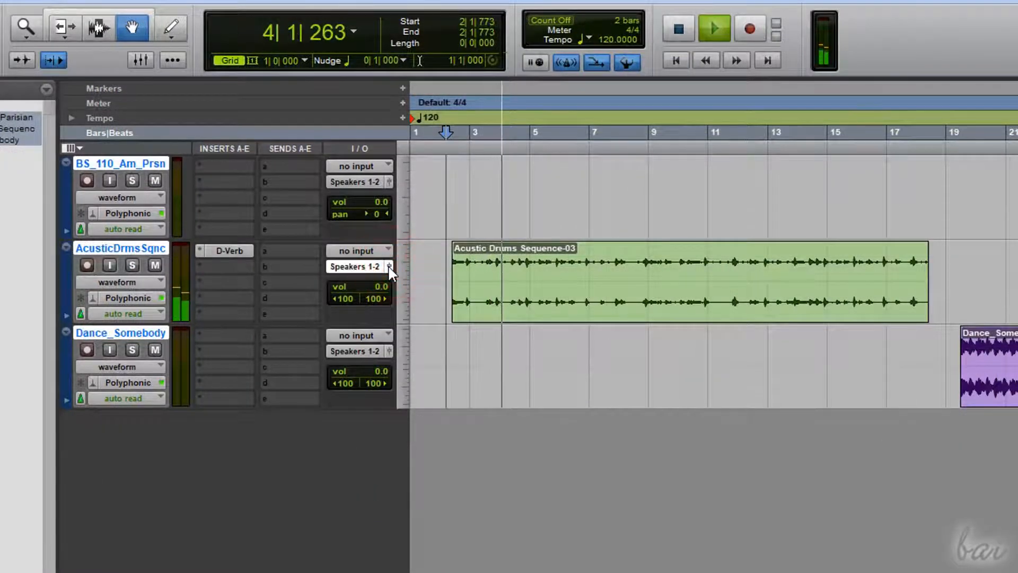
{"action": "left_click_drag", "start_coordinate": [104, 116], "coordinate": [285, 125]}
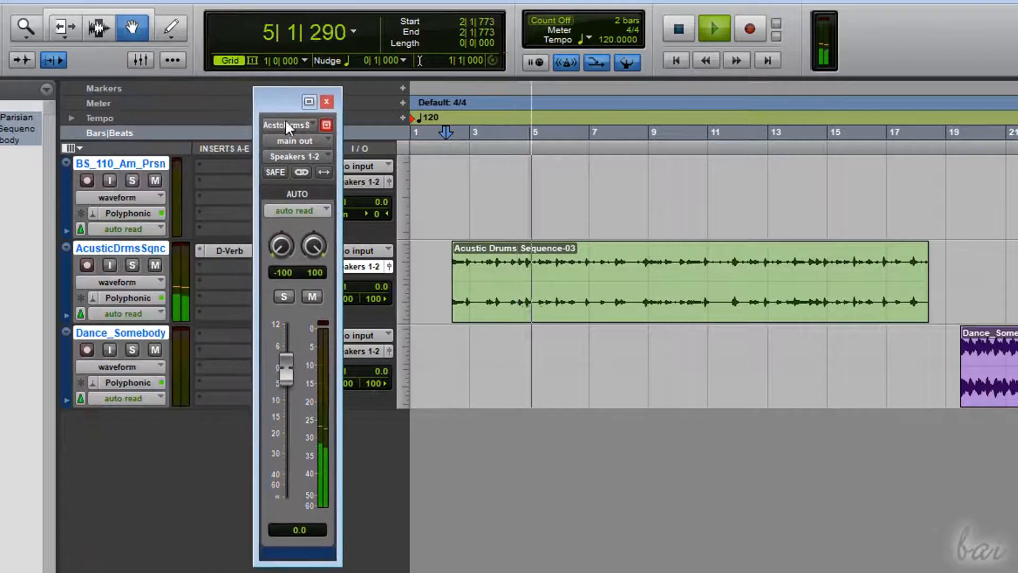
Raise the AcusticDrmsSqnc track's volume to +7.2 and try panning its right channel to -100 during playback.
{"action": "left_click_drag", "start_coordinate": [285, 368], "coordinate": [287, 344]}
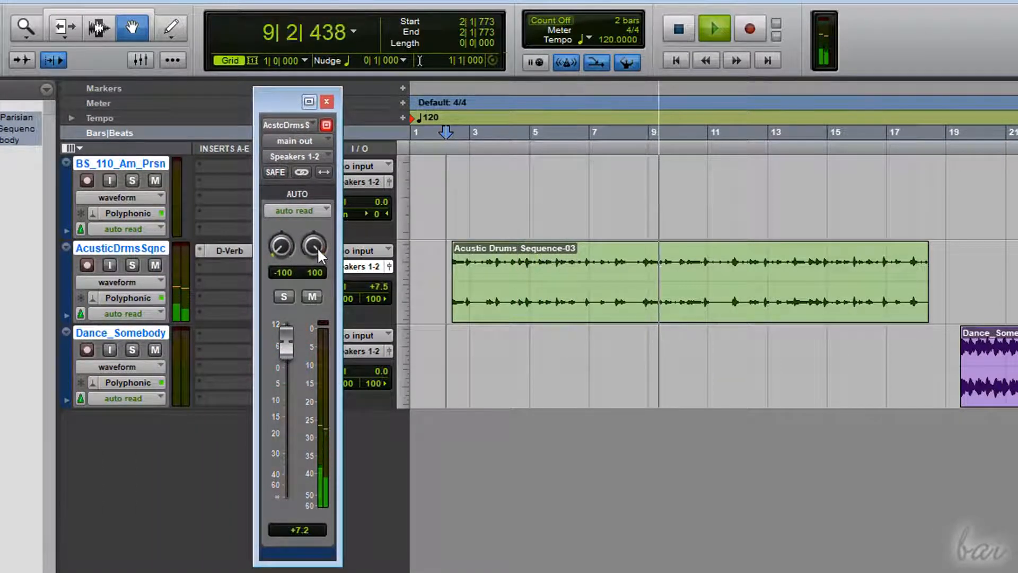
{"action": "left_click_drag", "start_coordinate": [317, 247], "coordinate": [237, 247]}
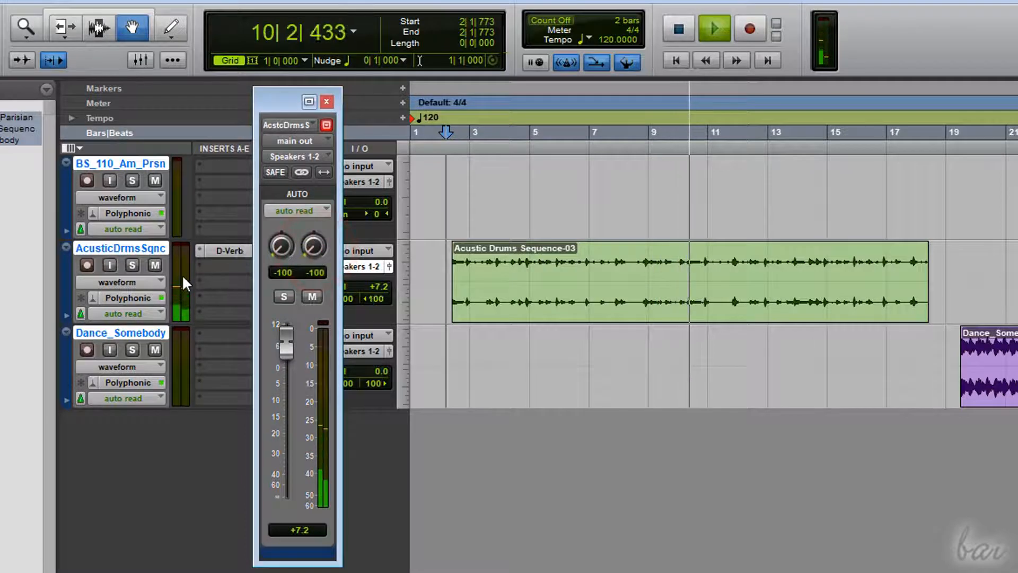
{"action": "left_click_drag", "start_coordinate": [183, 275], "coordinate": [326, 232]}
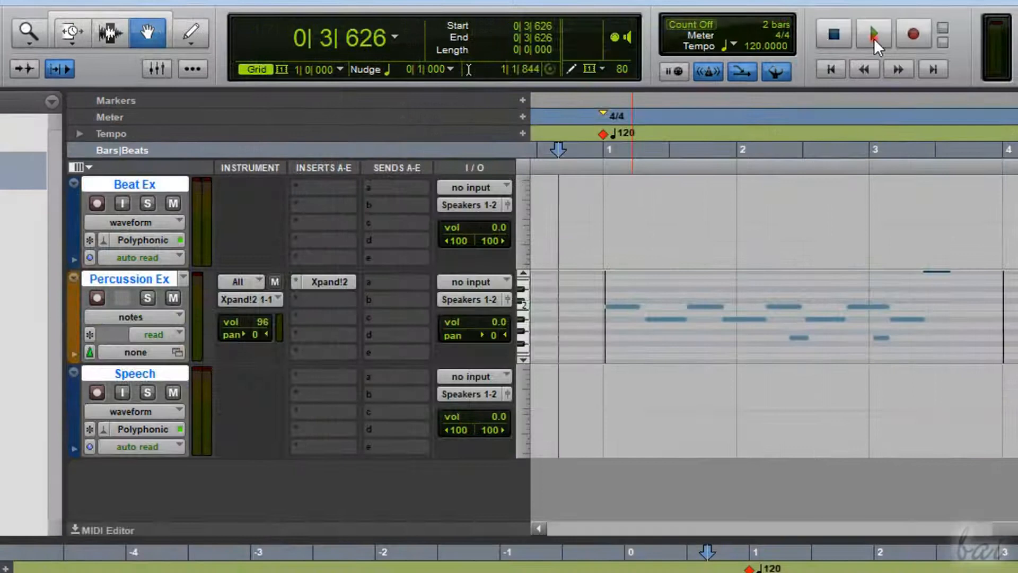
Play the project with the Percussion Ex notes, stop it, place the cursor at 0|3|767 before bar 1, and restart playback.
{"action": "left_click", "coordinate": [874, 34]}
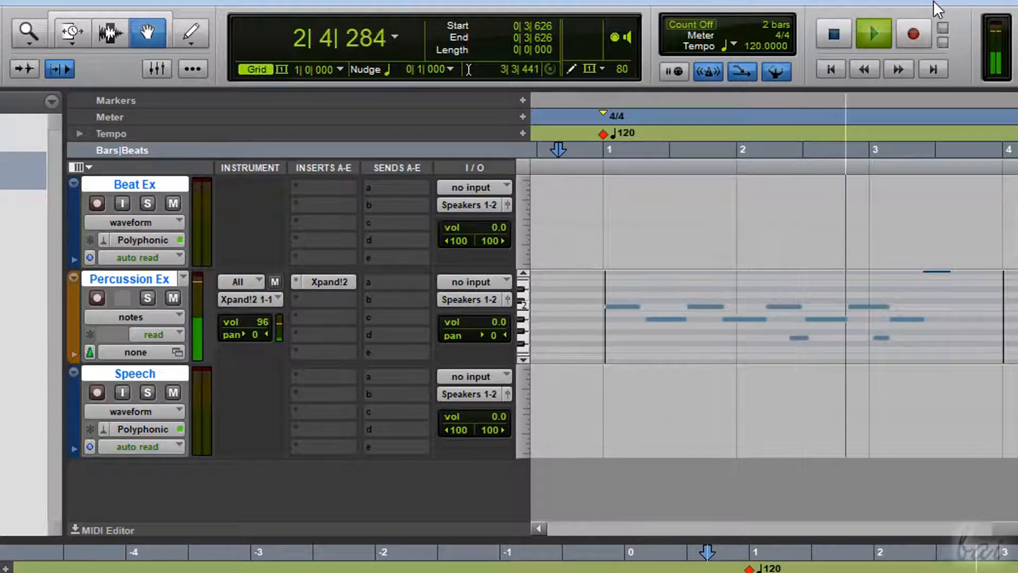
{"action": "left_click", "coordinate": [831, 28]}
{"action": "left_click", "coordinate": [563, 154]}
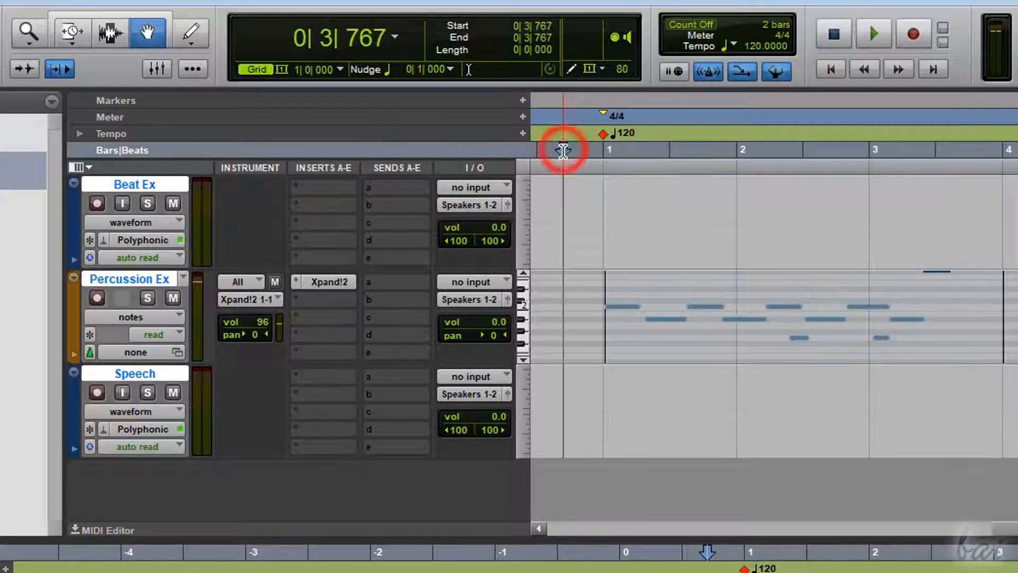
{"action": "left_click", "coordinate": [875, 32]}
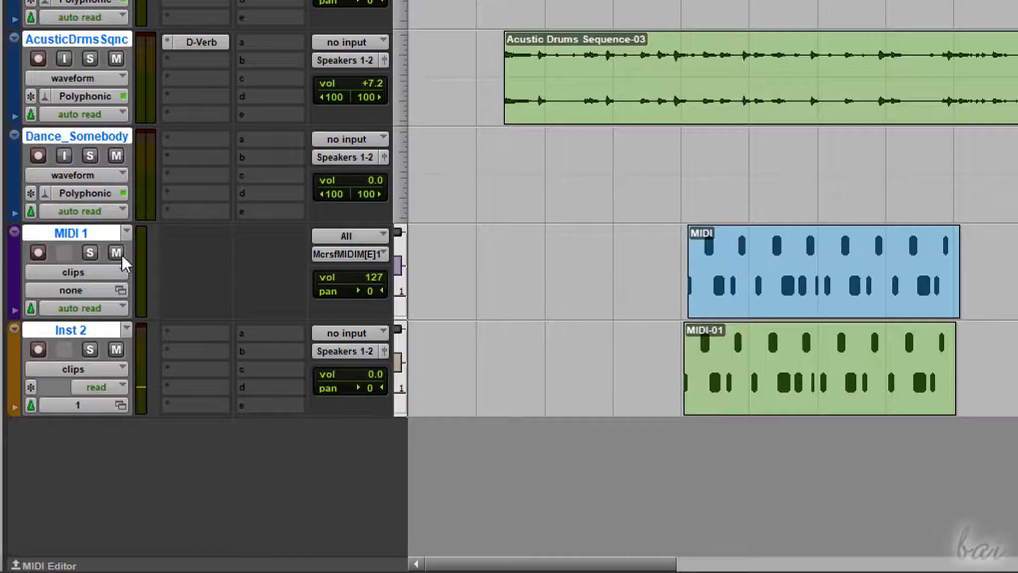
Check the Inst 2 track's output choices and the predefined MIDI output devices offered for the MIDI 1 track.
{"action": "left_click", "coordinate": [336, 351]}
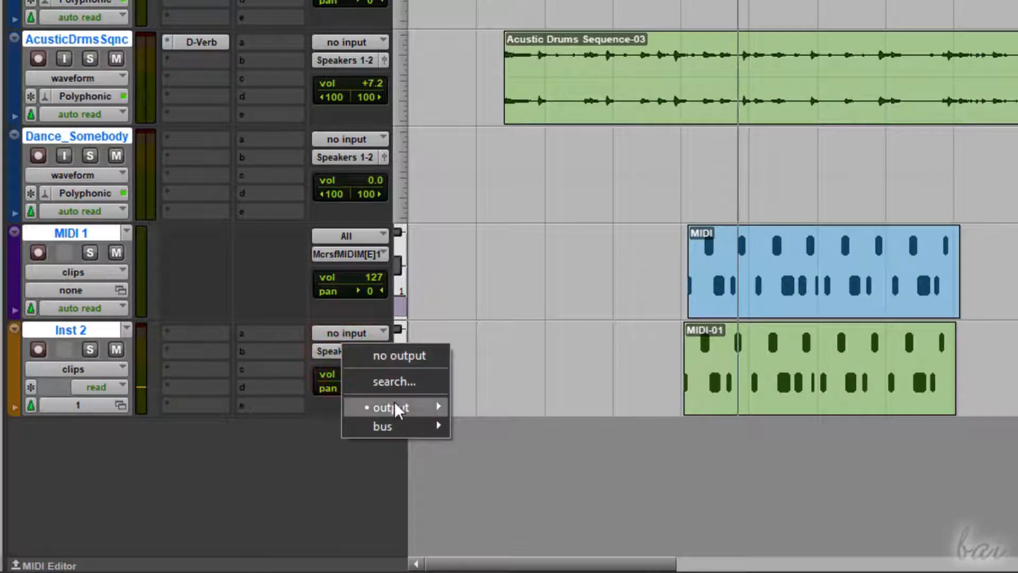
{"action": "mouse_move", "coordinate": [394, 401]}
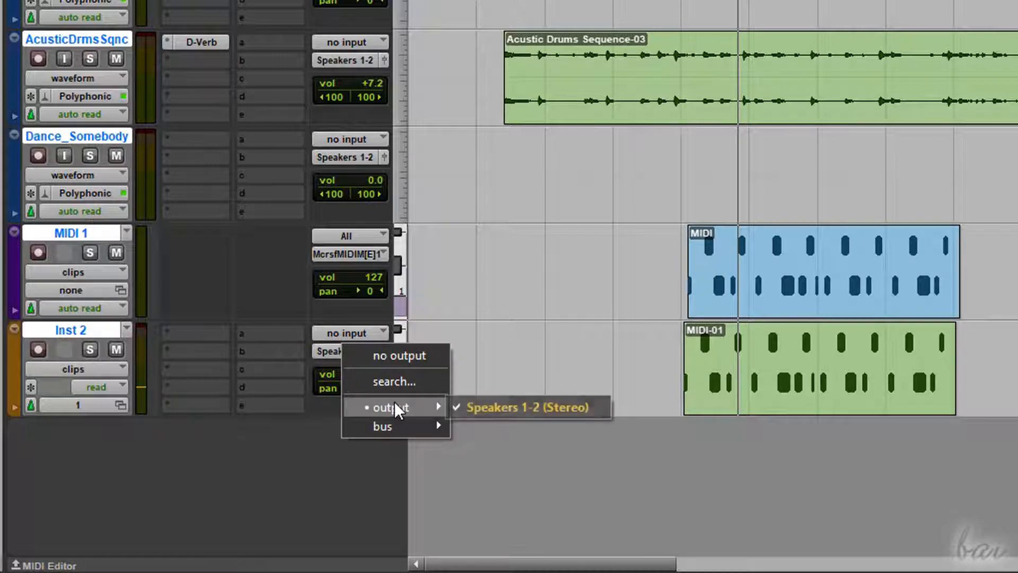
{"action": "left_click", "coordinate": [526, 403]}
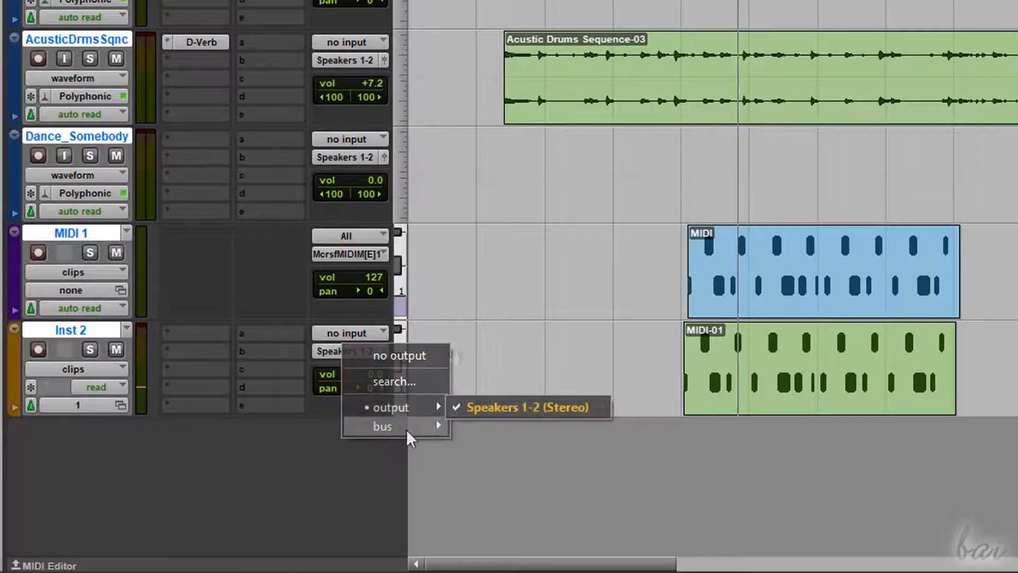
{"action": "left_click", "coordinate": [358, 250]}
{"action": "mouse_move", "coordinate": [403, 285]}
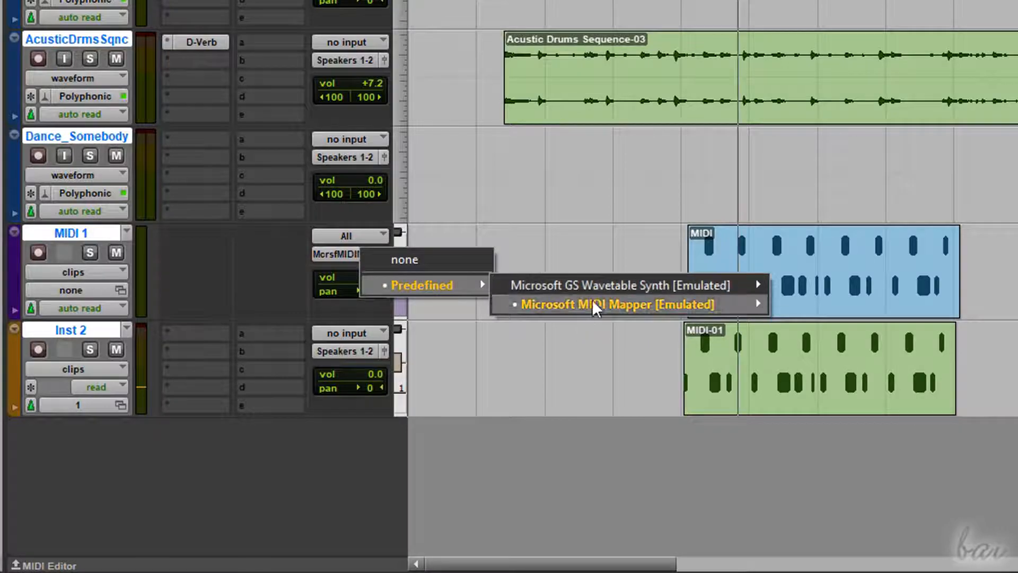
{"action": "mouse_move", "coordinate": [584, 281]}
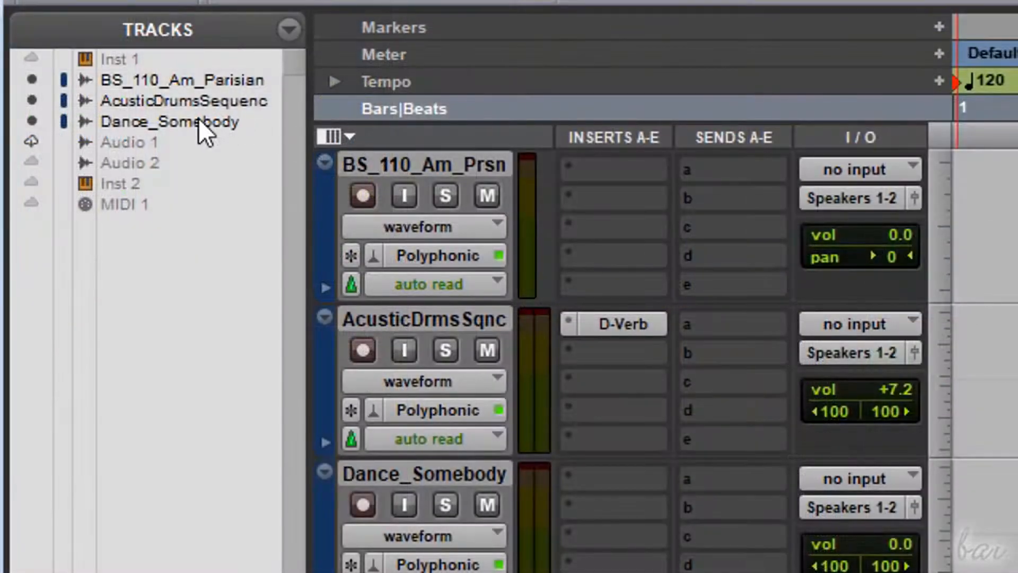
Create one new mono Instrument Track in ticks below Dance_Somebody, named "Instument Track".
{"action": "left_click", "coordinate": [198, 118]}
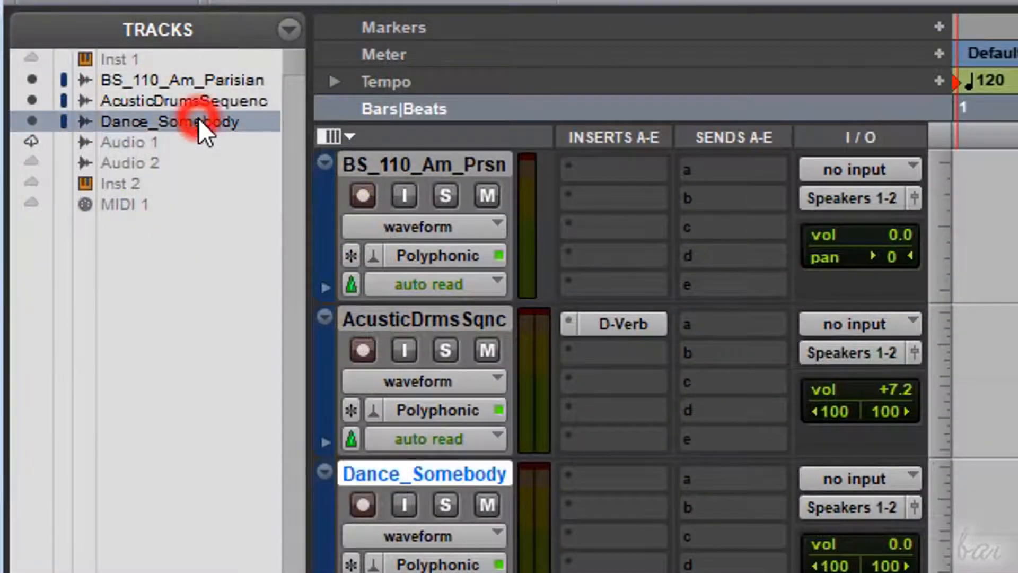
{"action": "right_click", "coordinate": [198, 117]}
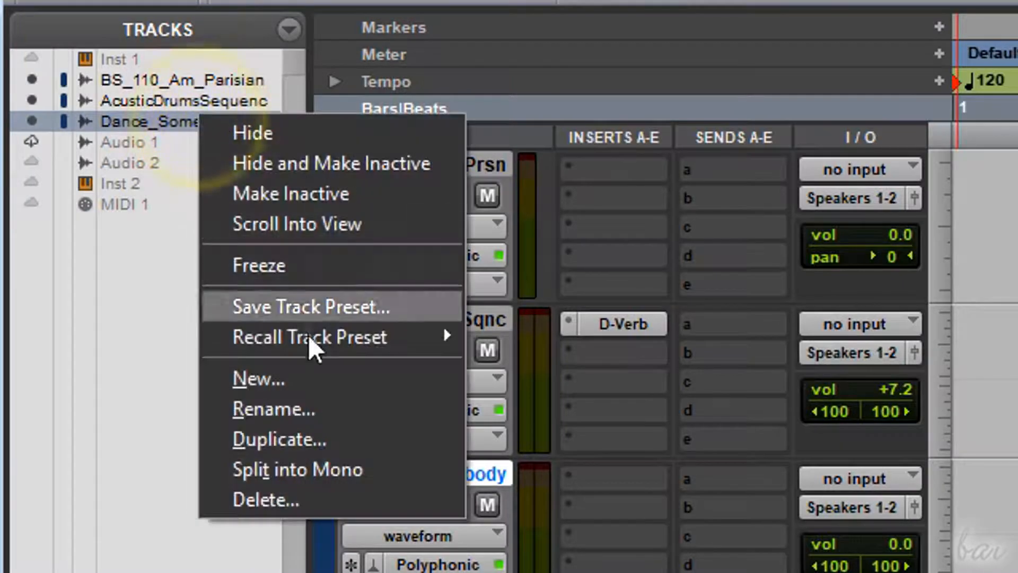
{"action": "left_click", "coordinate": [305, 379]}
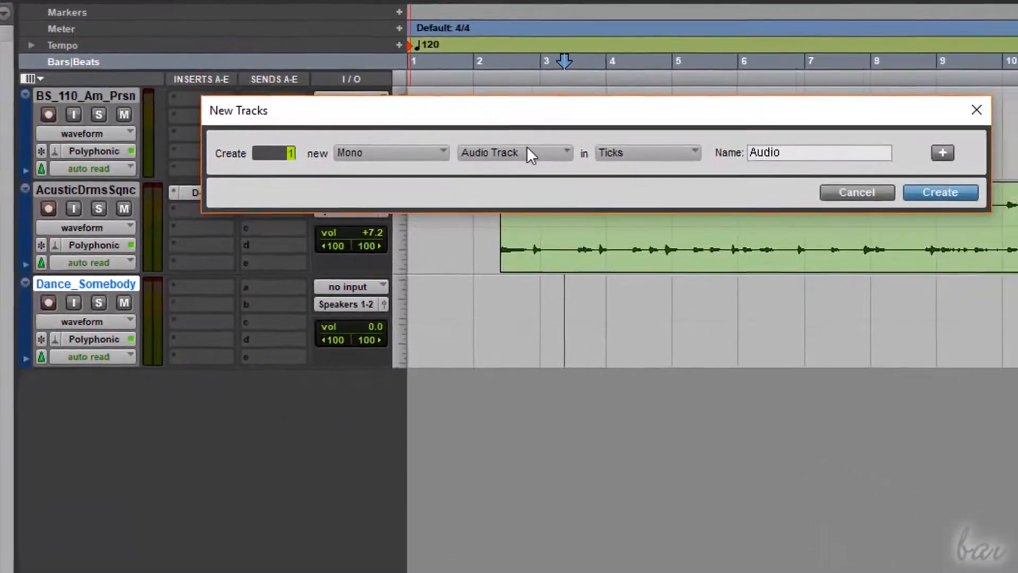
{"action": "left_click", "coordinate": [530, 152]}
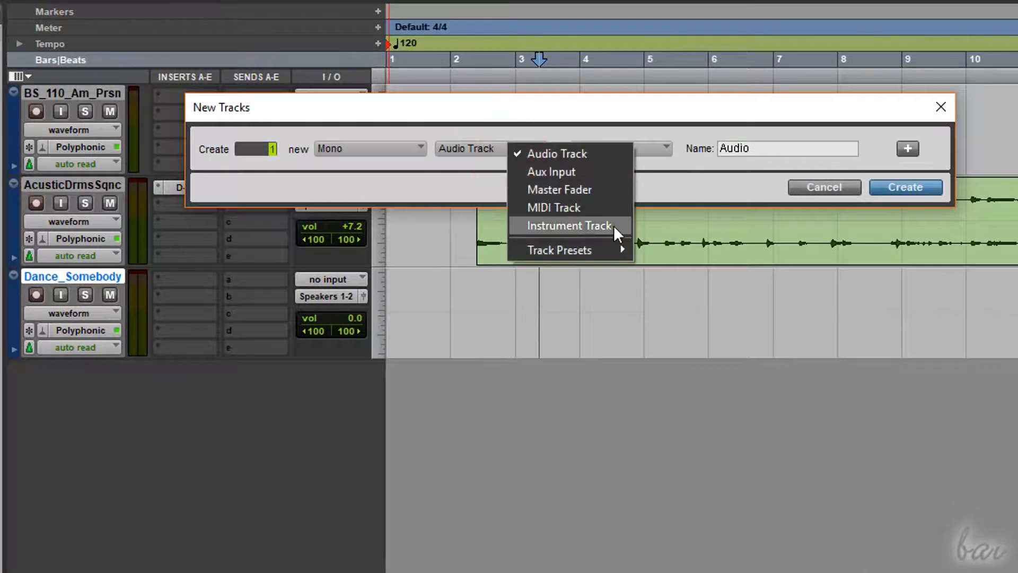
{"action": "left_click", "coordinate": [613, 225]}
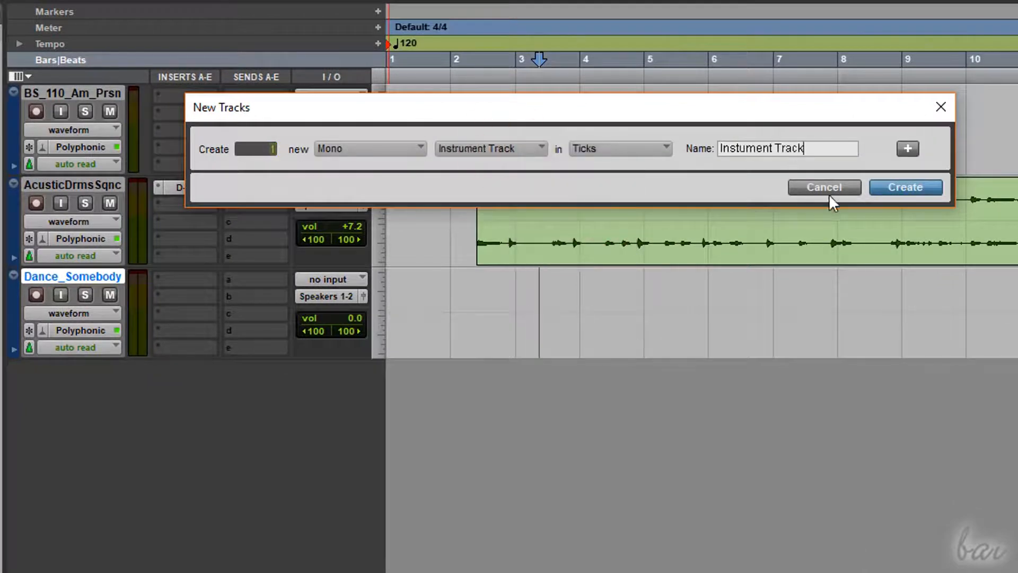
{"action": "left_click", "coordinate": [902, 186]}
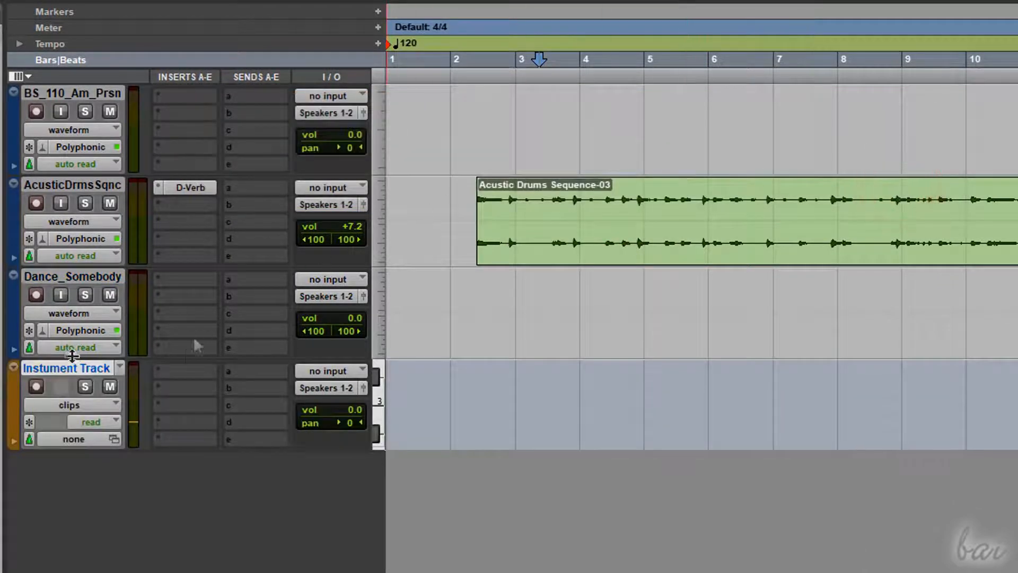
Insert the Xpand!2 (mono) instrument plug-in in the first insert slot of the new Instument Track.
{"action": "left_click", "coordinate": [180, 370]}
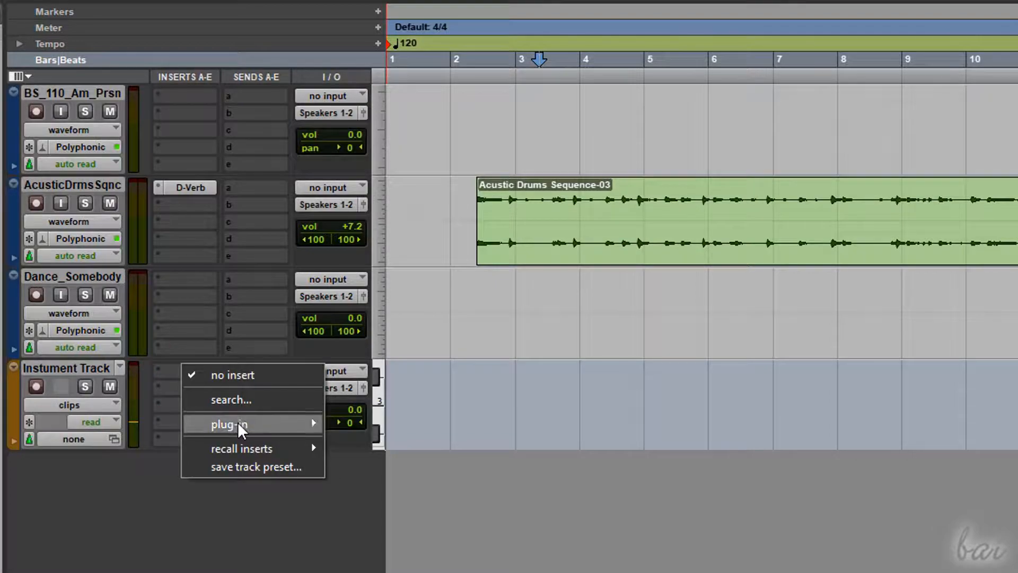
{"action": "mouse_move", "coordinate": [237, 422]}
{"action": "mouse_move", "coordinate": [404, 522]}
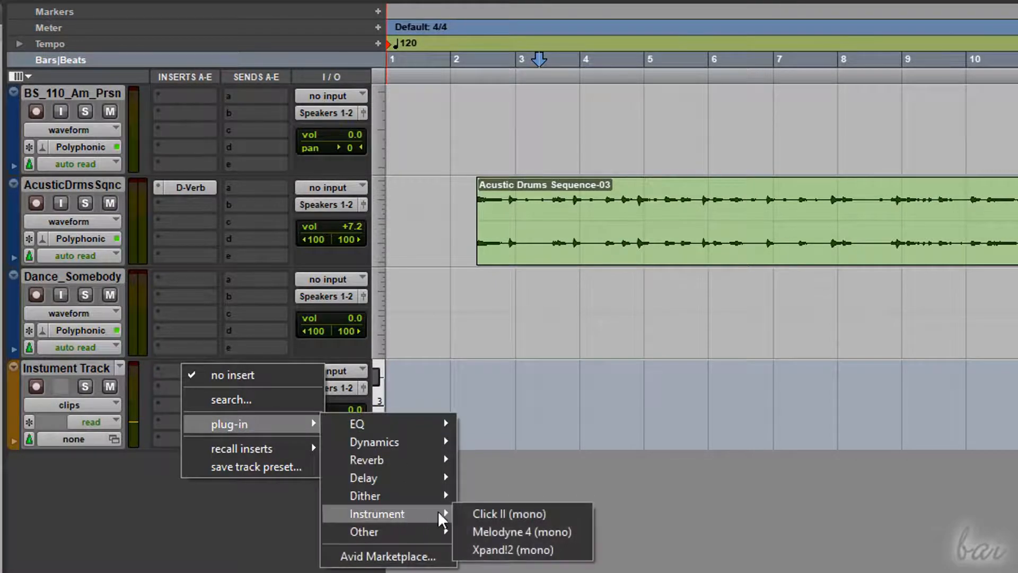
{"action": "left_click", "coordinate": [522, 534]}
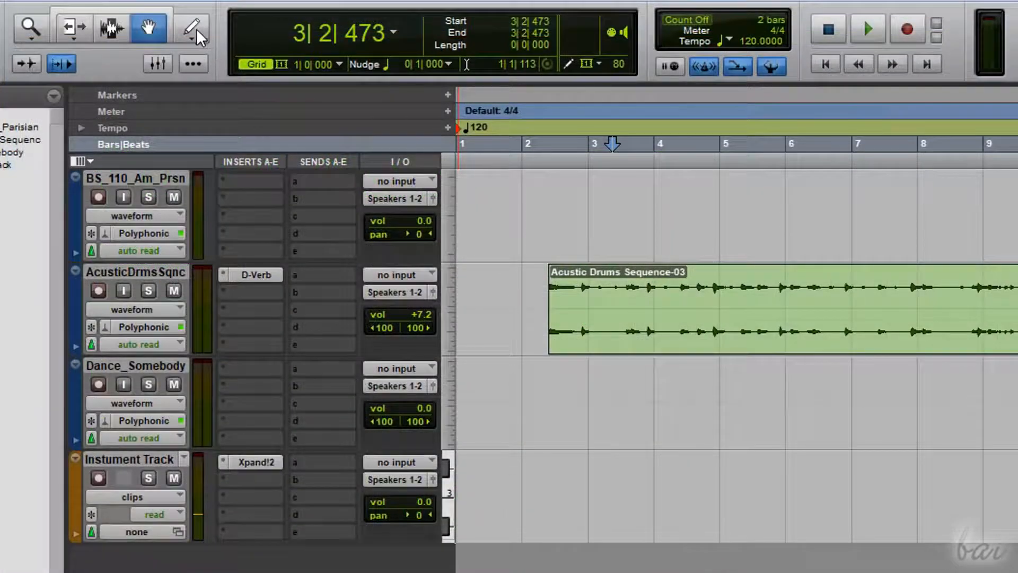
Switch the Instument Track to notes view and draw five MIDI notes between bars 2 and 6 with the Pencil tool.
{"action": "left_click", "coordinate": [195, 32]}
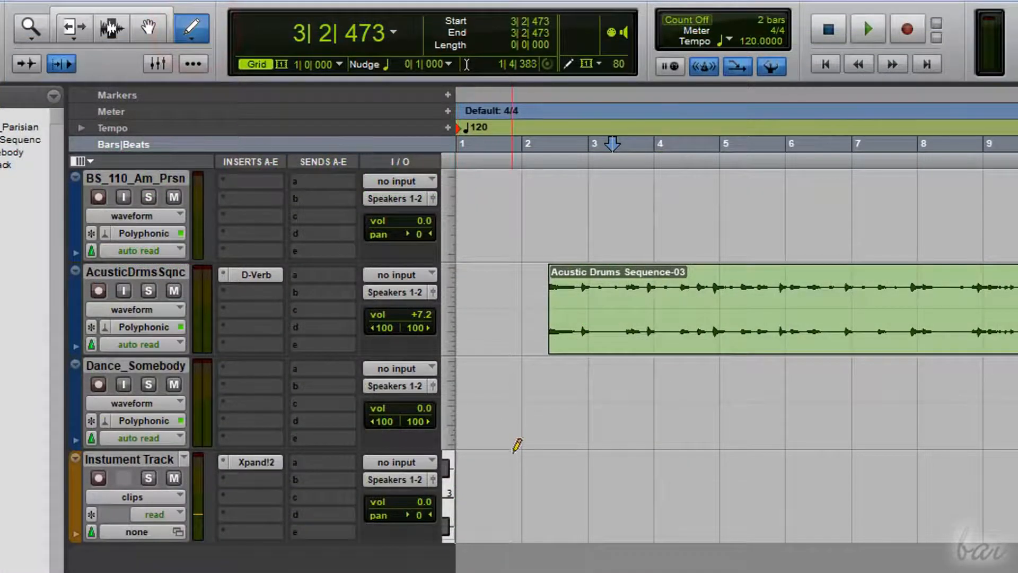
{"action": "left_click", "coordinate": [534, 472]}
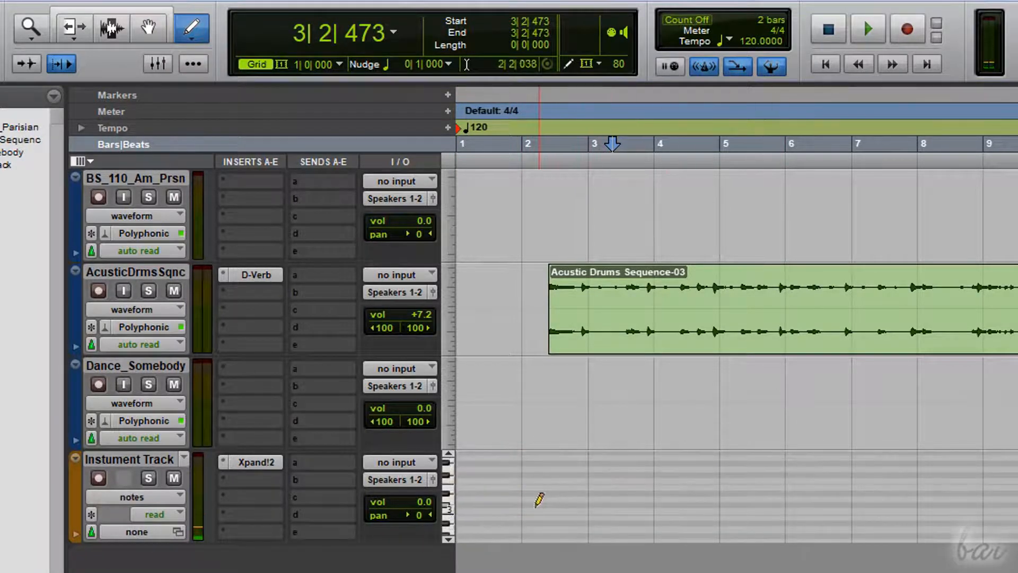
{"action": "mouse_move", "coordinate": [531, 504]}
{"action": "left_mouse_down"}
{"action": "mouse_move", "coordinate": [641, 503]}
{"action": "mouse_move", "coordinate": [563, 504]}
{"action": "mouse_move", "coordinate": [653, 486]}
{"action": "mouse_move", "coordinate": [695, 499]}
{"action": "left_mouse_up"}
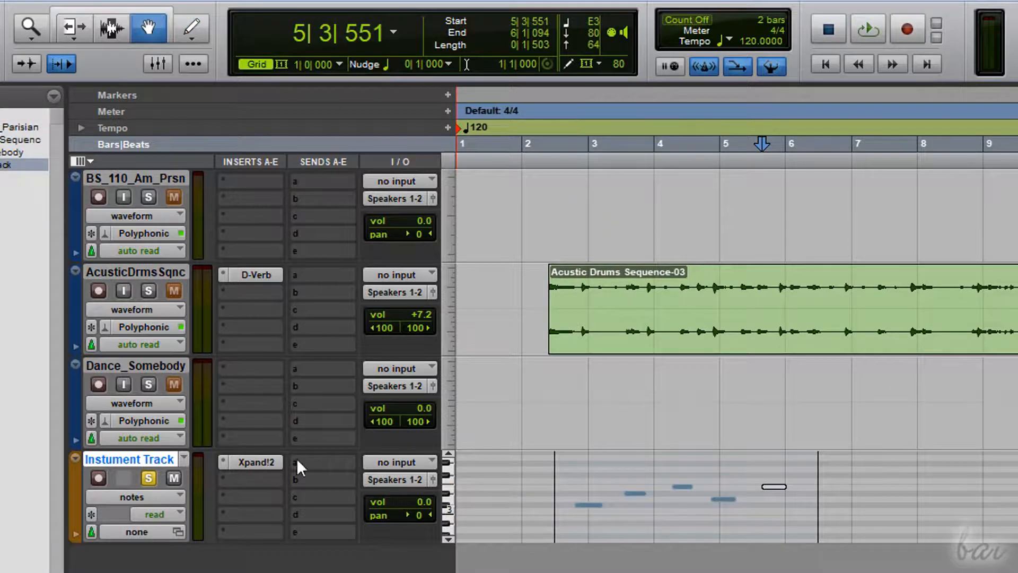
{"action": "left_click", "coordinate": [433, 480]}
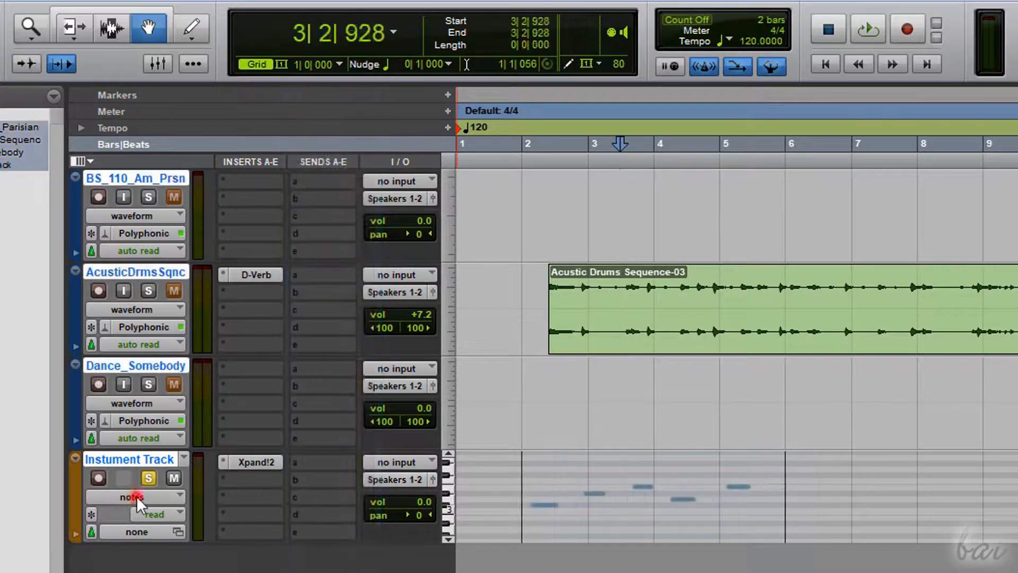
Show the Instument Track in clips view and move its MIDI clip to start at 2|2|953.
{"action": "left_click", "coordinate": [136, 495]}
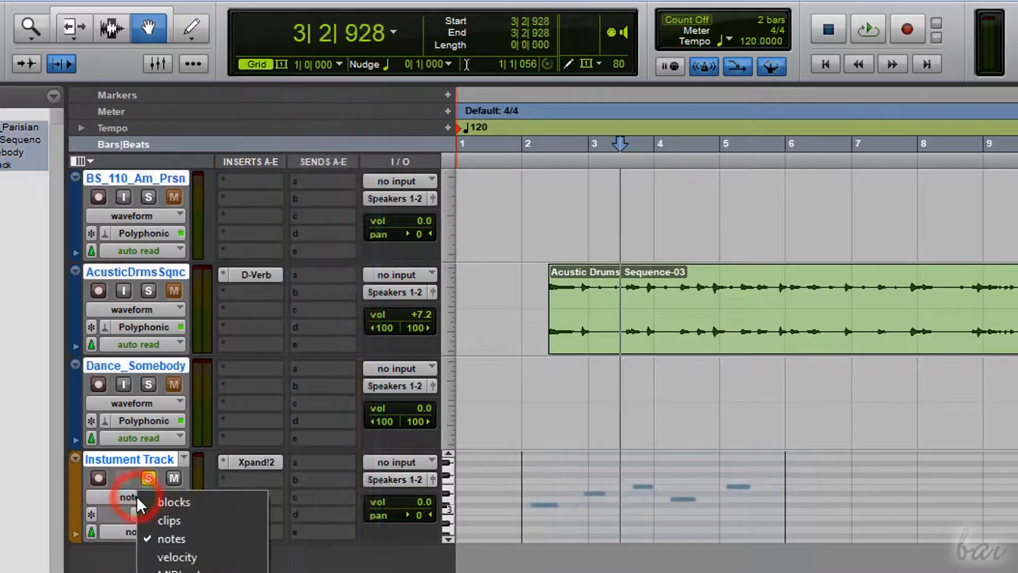
{"action": "left_click", "coordinate": [168, 519]}
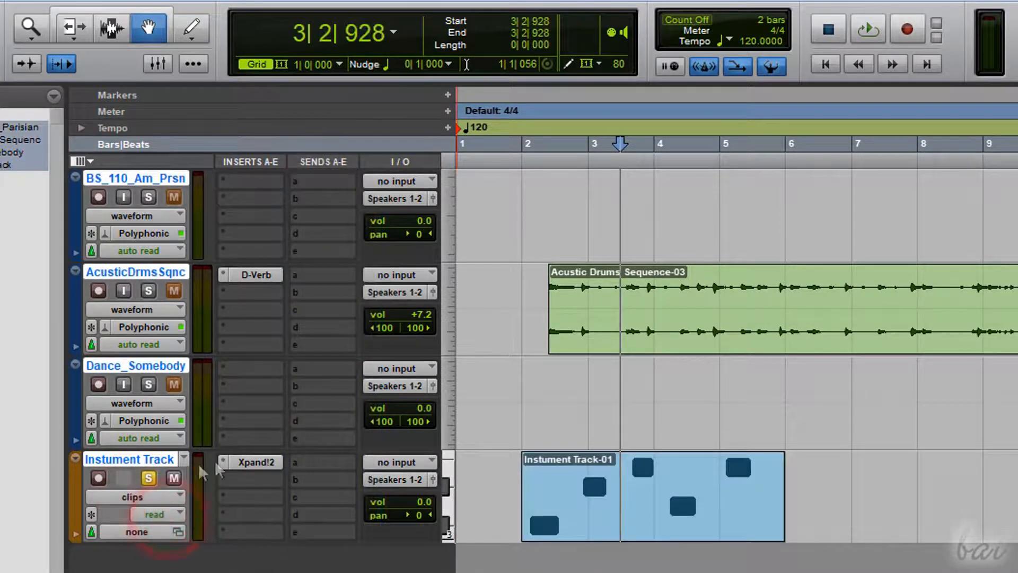
{"action": "left_click_drag", "start_coordinate": [630, 490], "coordinate": [662, 479]}
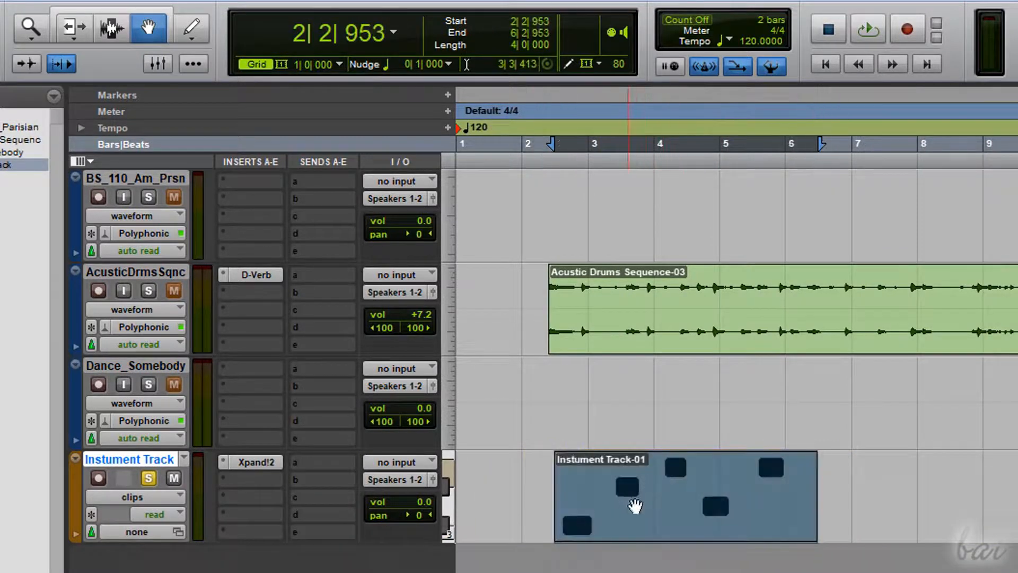
In notes view, shift individual Instument Track notes, with the middle E3 note at 4|2|120 and the last note at 5|3|551.
{"action": "left_click", "coordinate": [743, 484]}
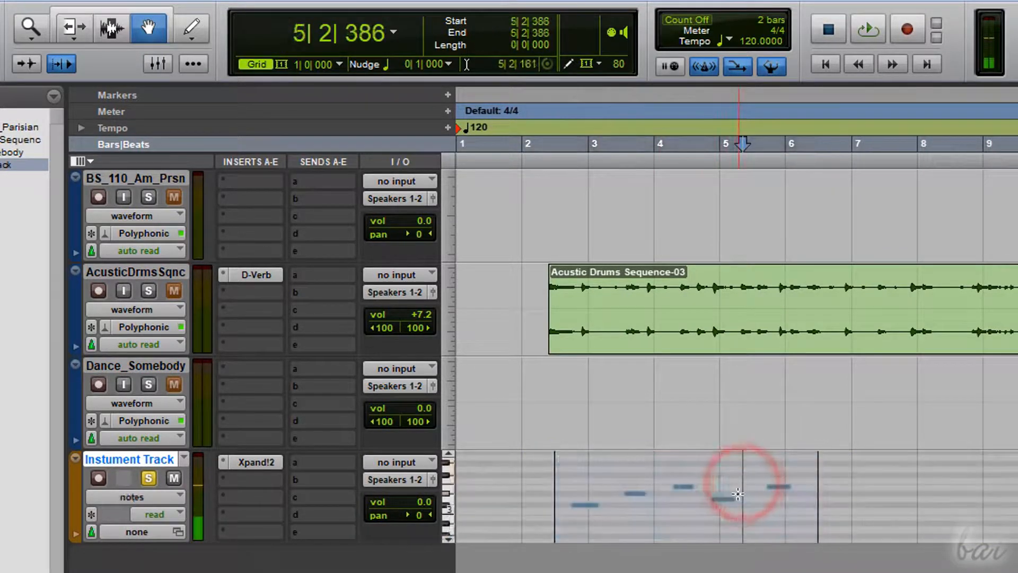
{"action": "left_click", "coordinate": [686, 485]}
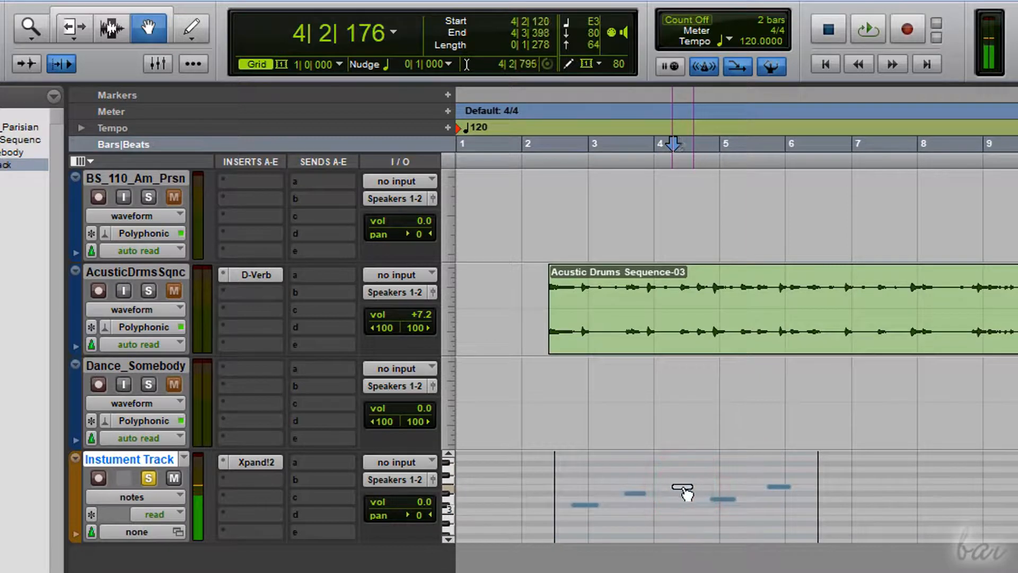
{"action": "left_click_drag", "start_coordinate": [696, 495], "coordinate": [689, 495]}
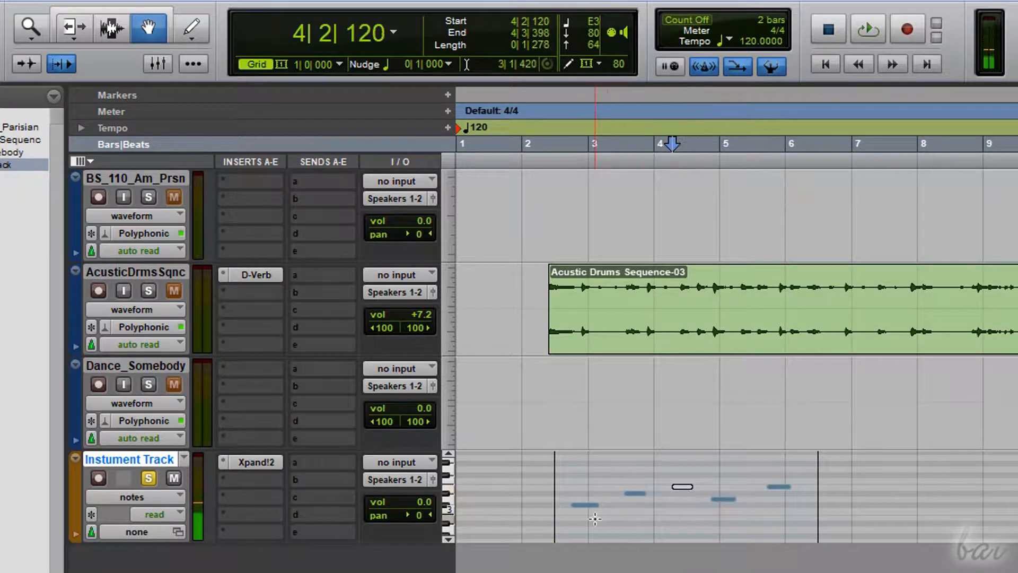
{"action": "left_click_drag", "start_coordinate": [586, 507], "coordinate": [597, 509]}
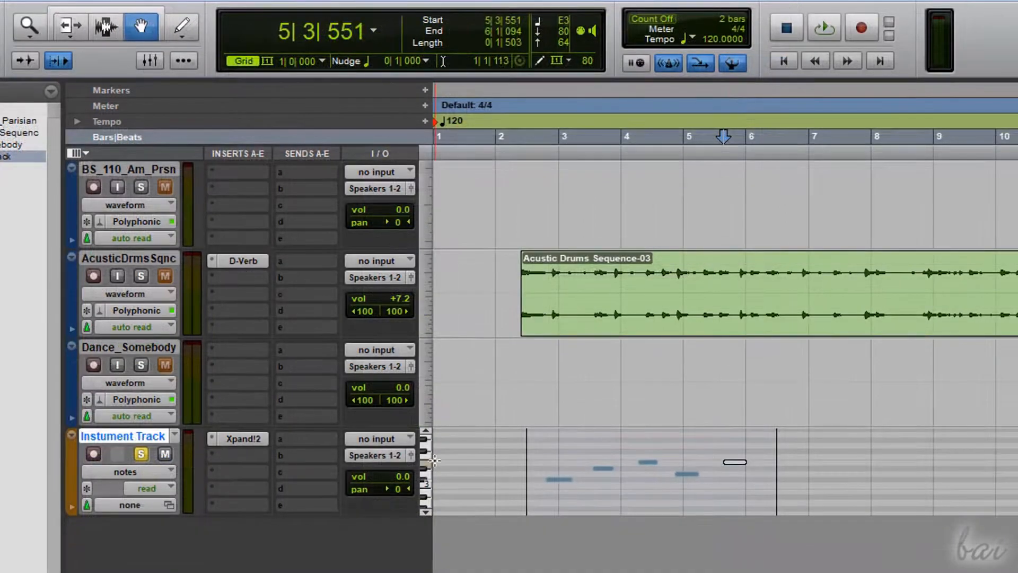
Display the Instument Track's MIDI volume and pitch bend automation and look through its other view options, including Xpand!2.
{"action": "left_click", "coordinate": [144, 476]}
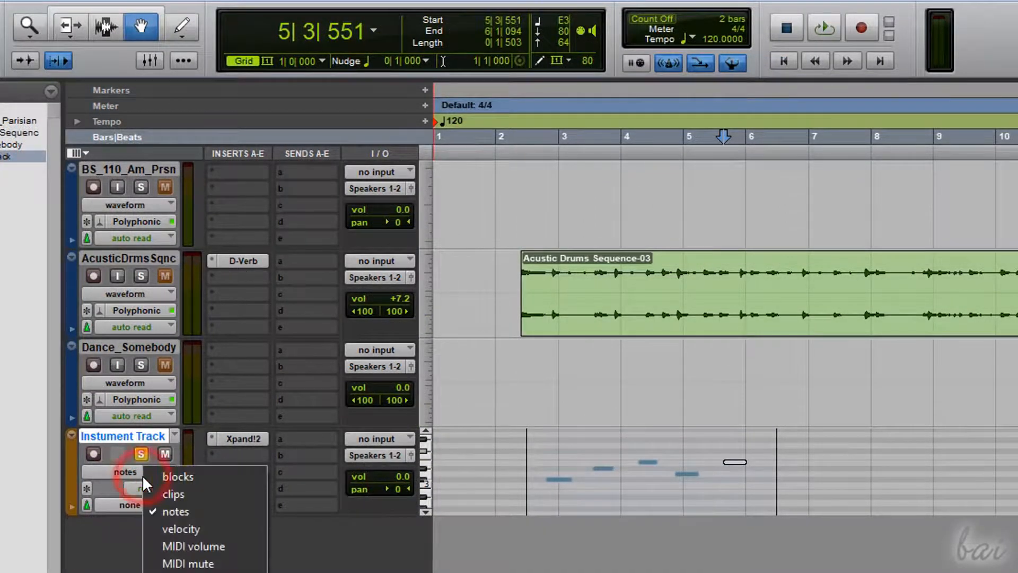
{"action": "left_click", "coordinate": [208, 552]}
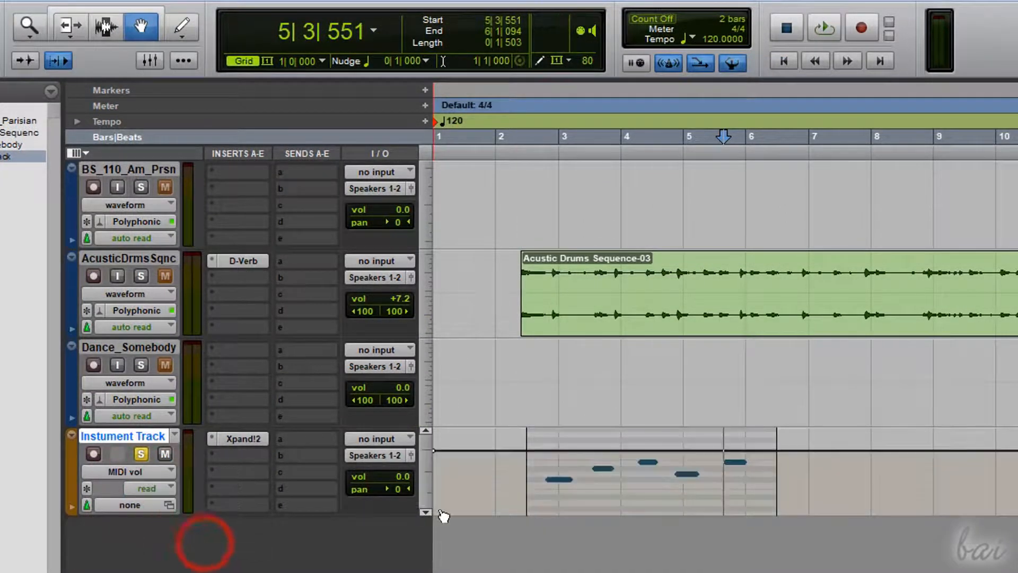
{"action": "left_click", "coordinate": [157, 479]}
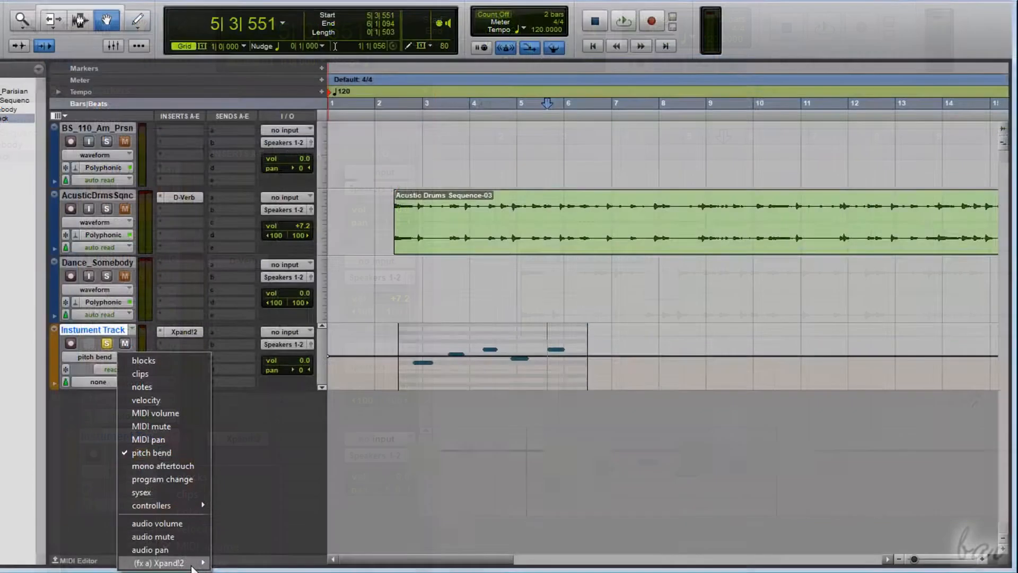
{"action": "mouse_move", "coordinate": [193, 567]}
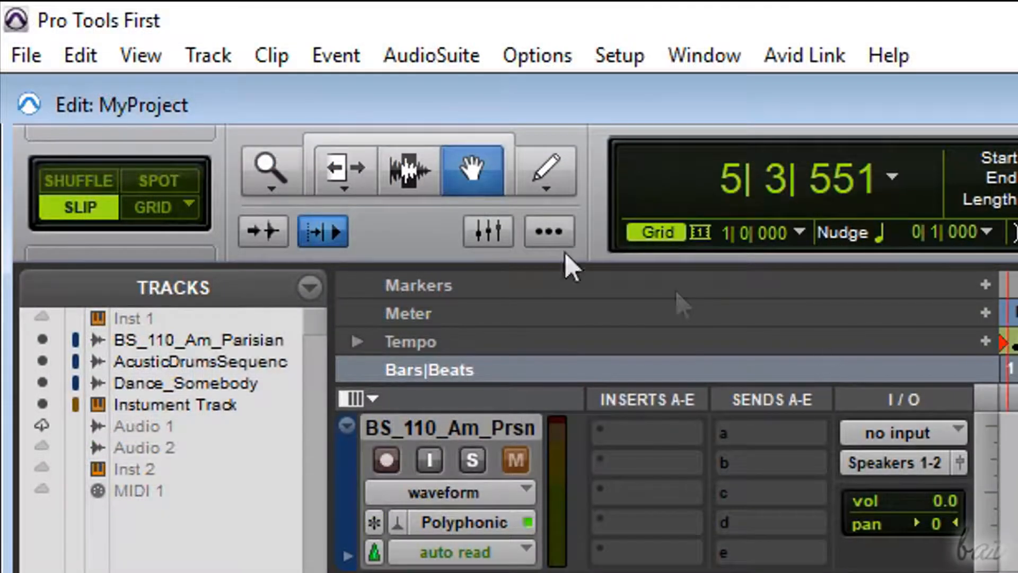
Open the audio mix export settings, keep WAV as the file type, examine the sample rate choices, and close without exporting.
{"action": "left_click", "coordinate": [37, 54]}
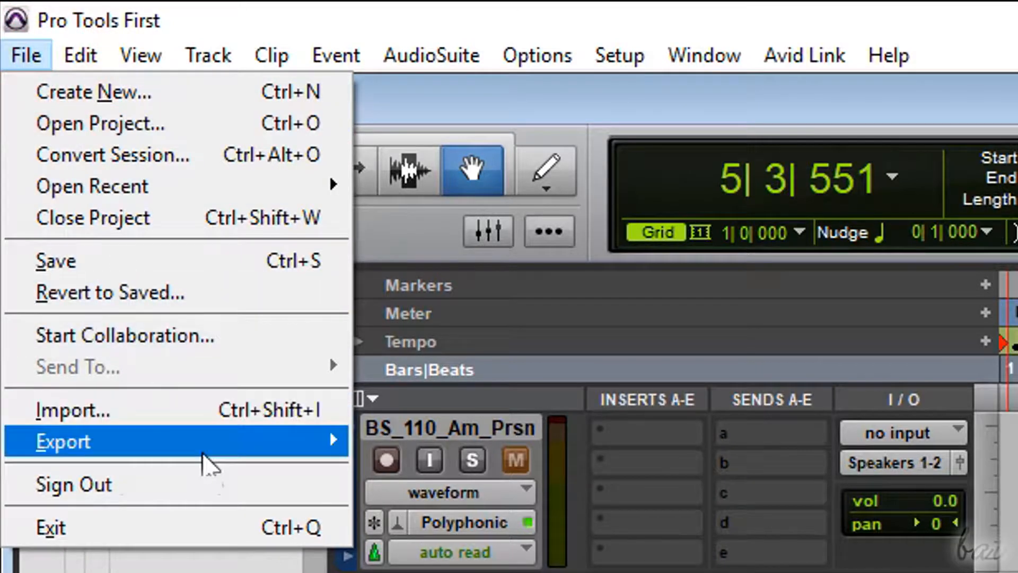
{"action": "mouse_move", "coordinate": [241, 455]}
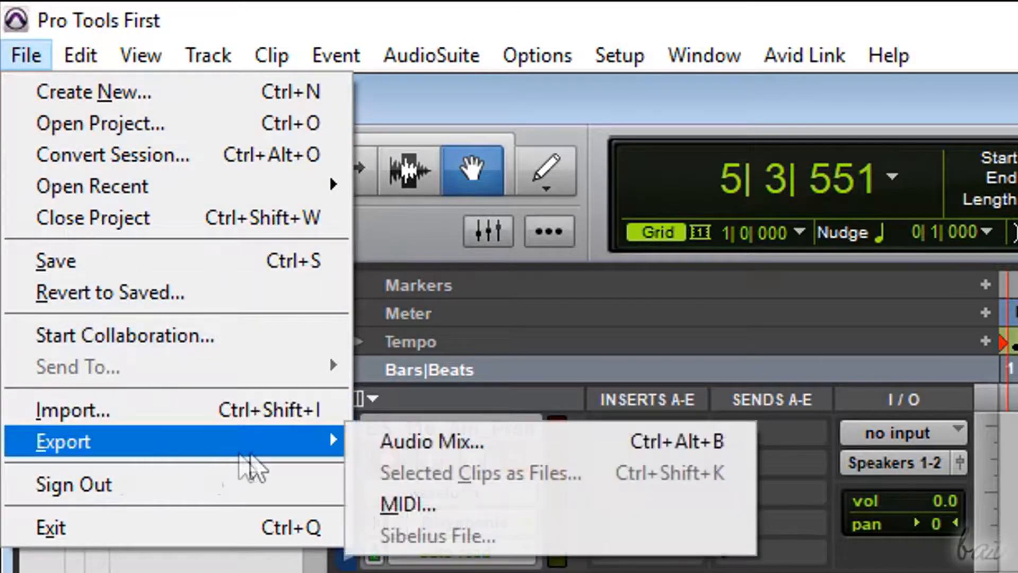
{"action": "left_click", "coordinate": [469, 448]}
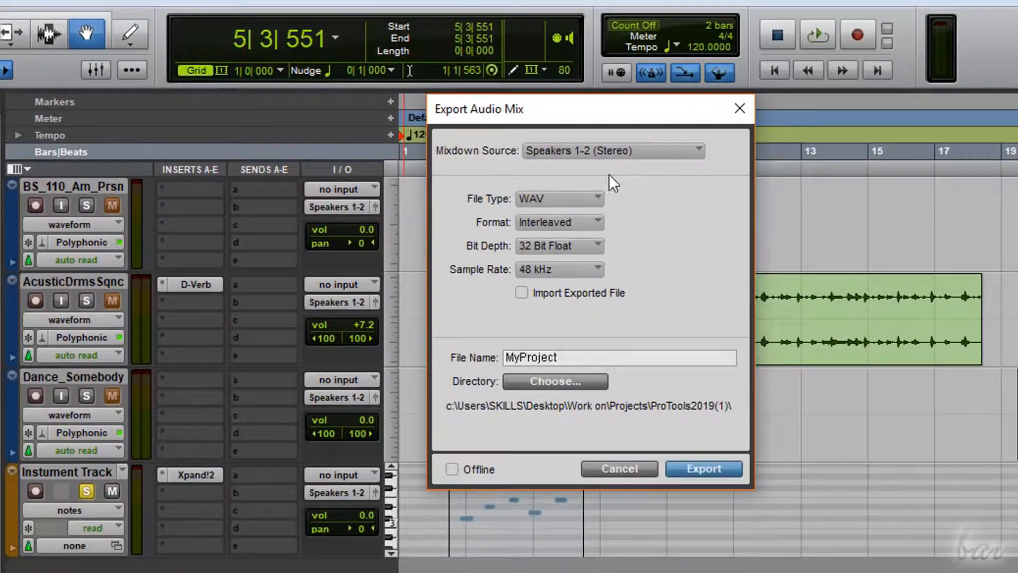
{"action": "left_click", "coordinate": [587, 197]}
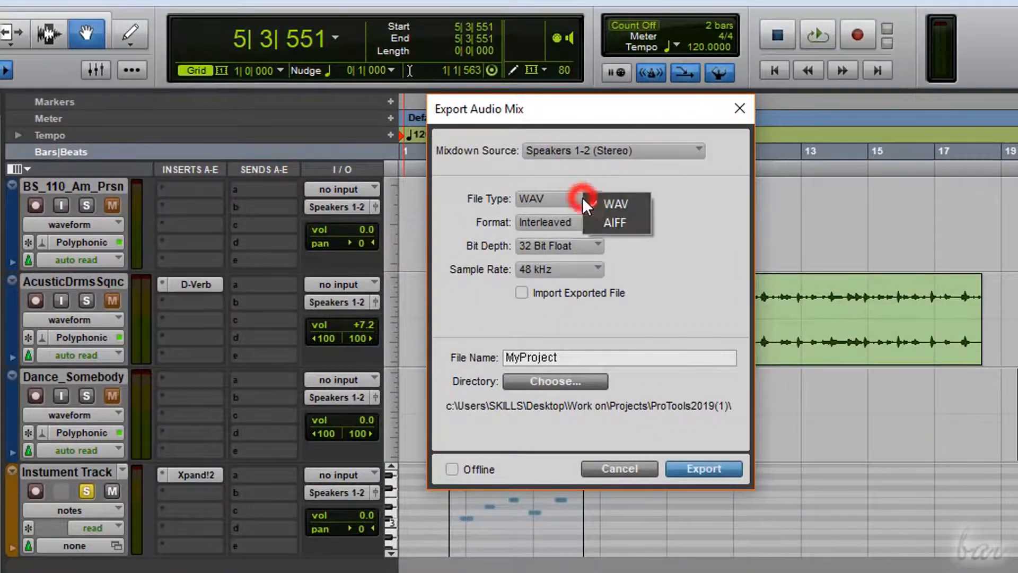
{"action": "left_click", "coordinate": [619, 205]}
{"action": "left_click", "coordinate": [572, 271]}
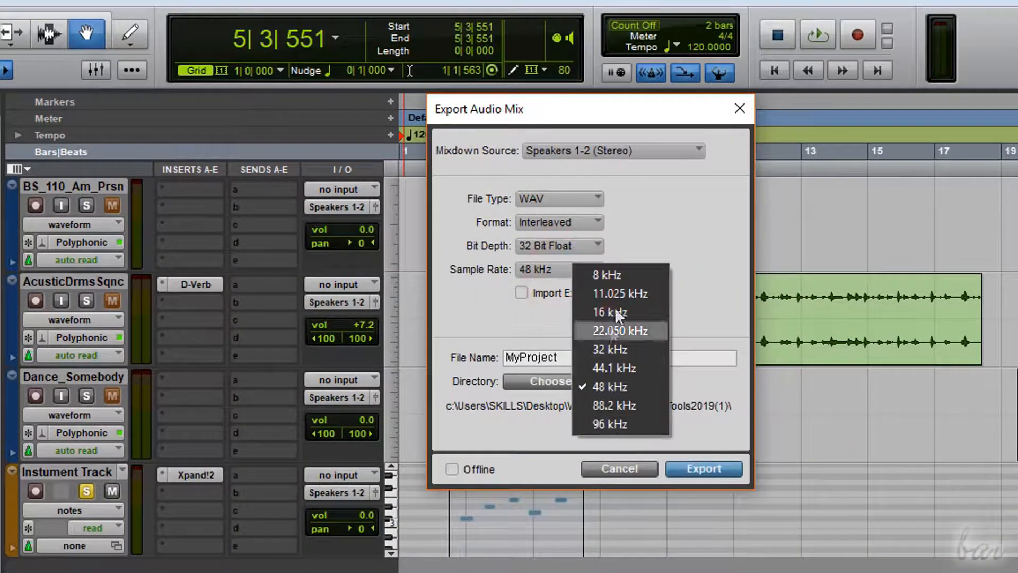
{"action": "left_click", "coordinate": [653, 241]}
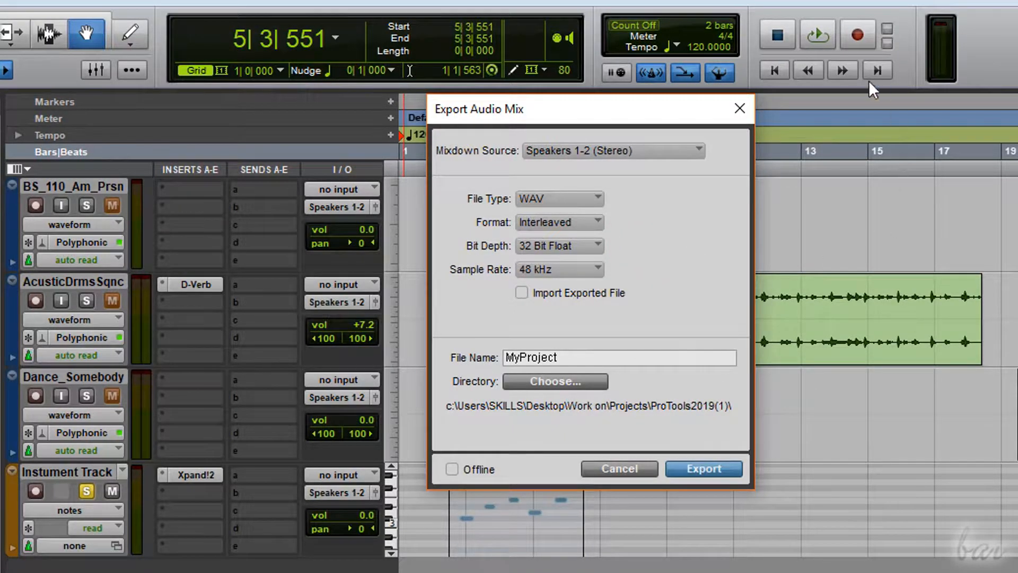
{"action": "left_click", "coordinate": [740, 110]}
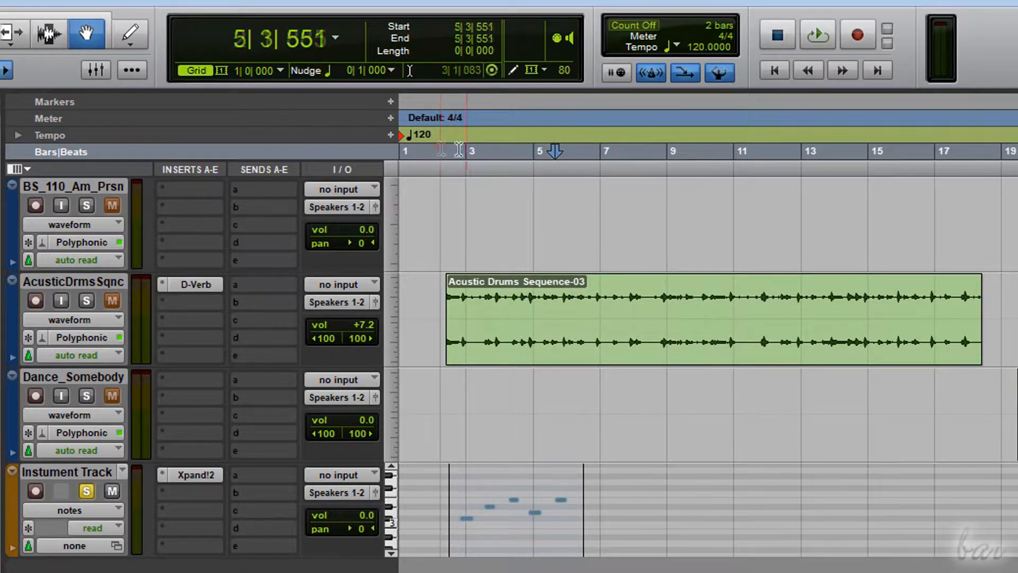
Select the time range covering the Instument Track's MIDI clip, from 2|2|825 to 6|3|030, with the Selector tool.
{"action": "left_click_drag", "start_coordinate": [440, 150], "coordinate": [597, 160]}
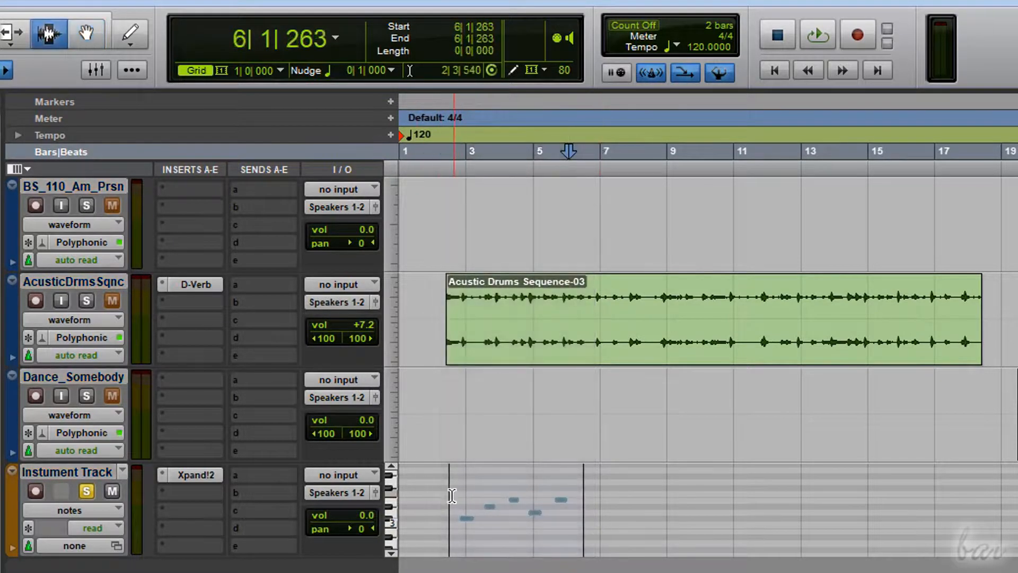
{"action": "left_click_drag", "start_coordinate": [449, 492], "coordinate": [583, 494]}
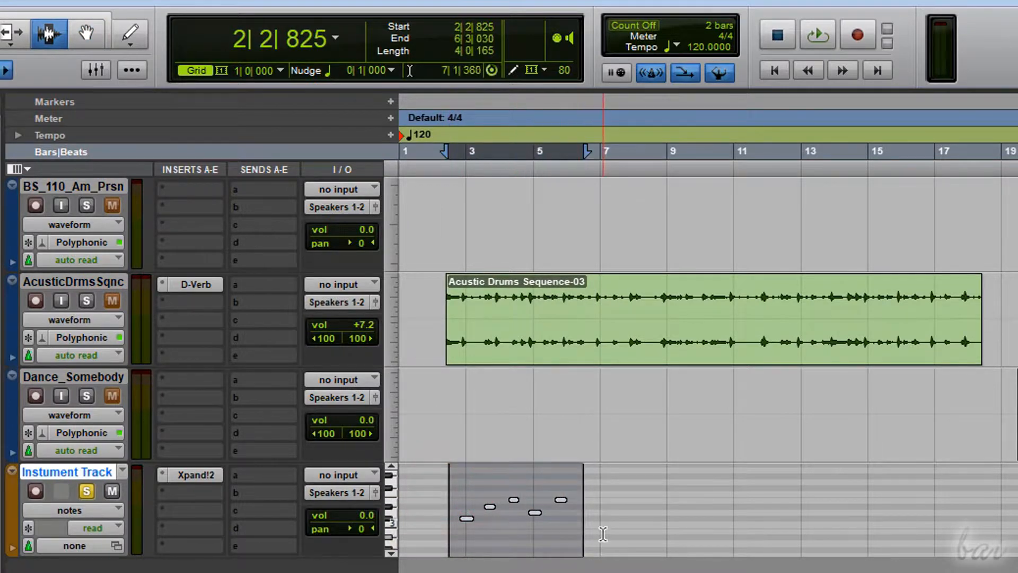